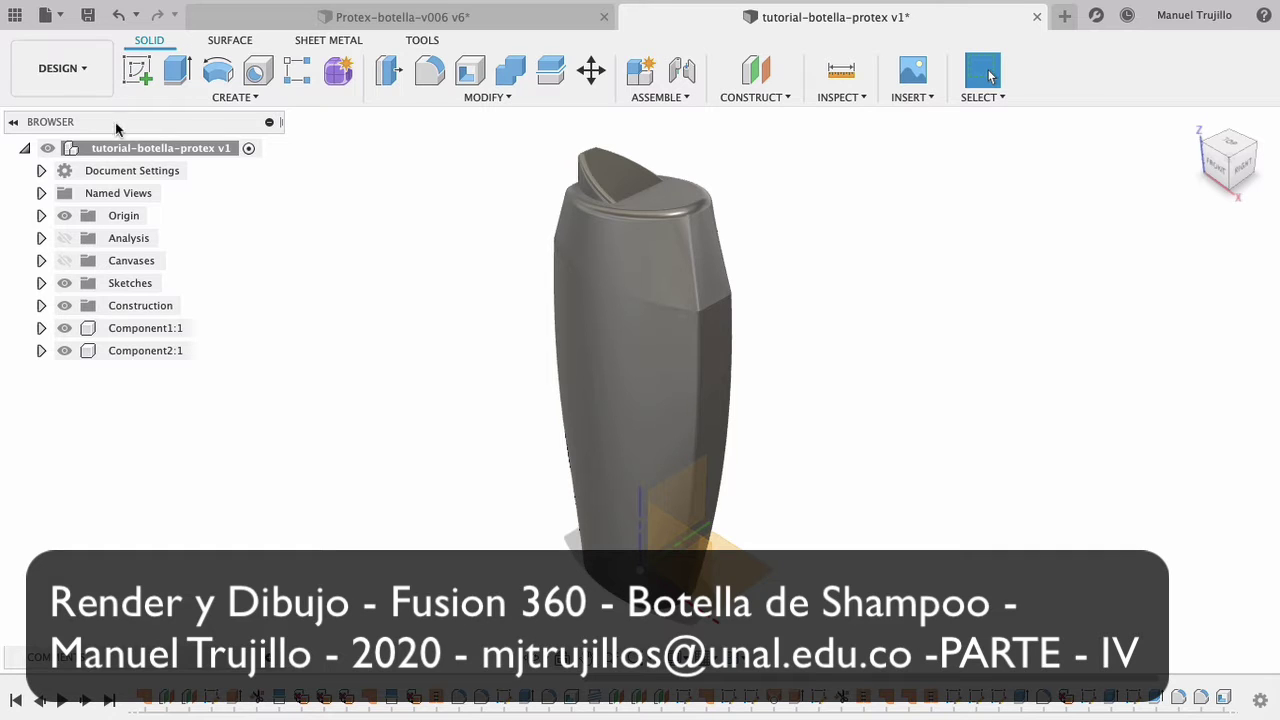
Step: Switch the shampoo bottle from the Design workspace to the Render workspace
{"action": "left_click", "coordinate": [93, 70]}
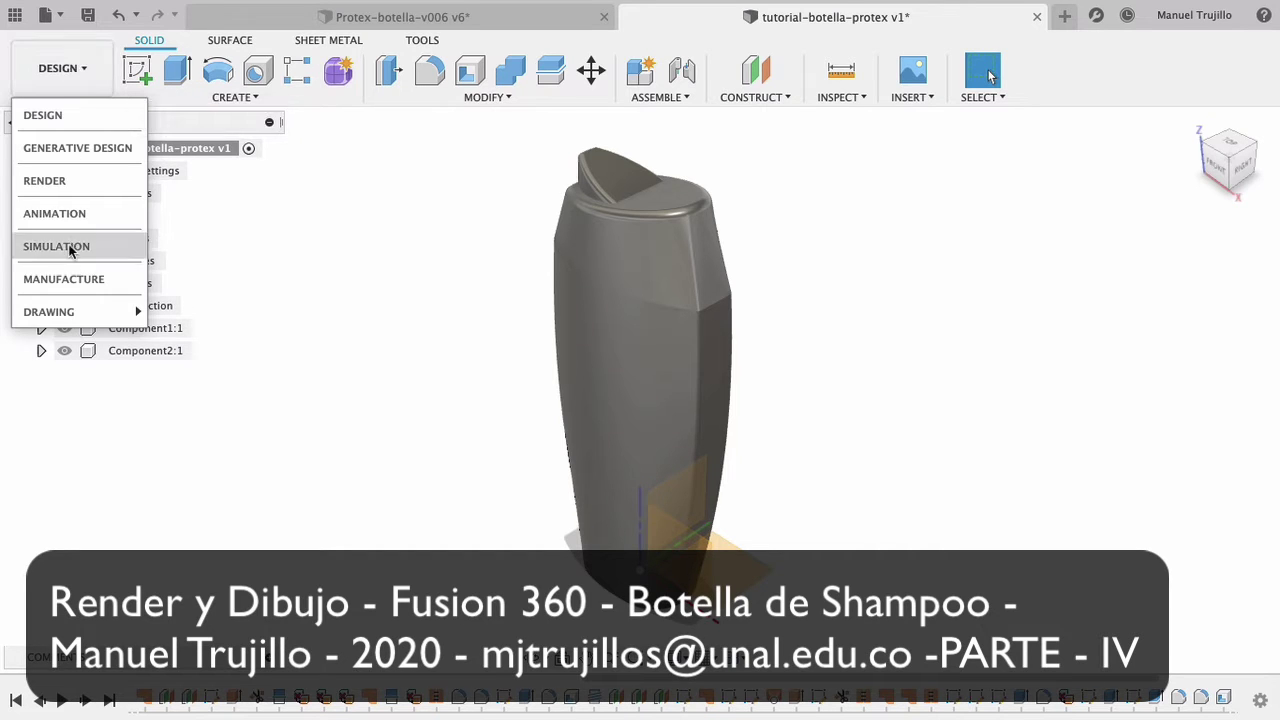
{"action": "left_click", "coordinate": [61, 180]}
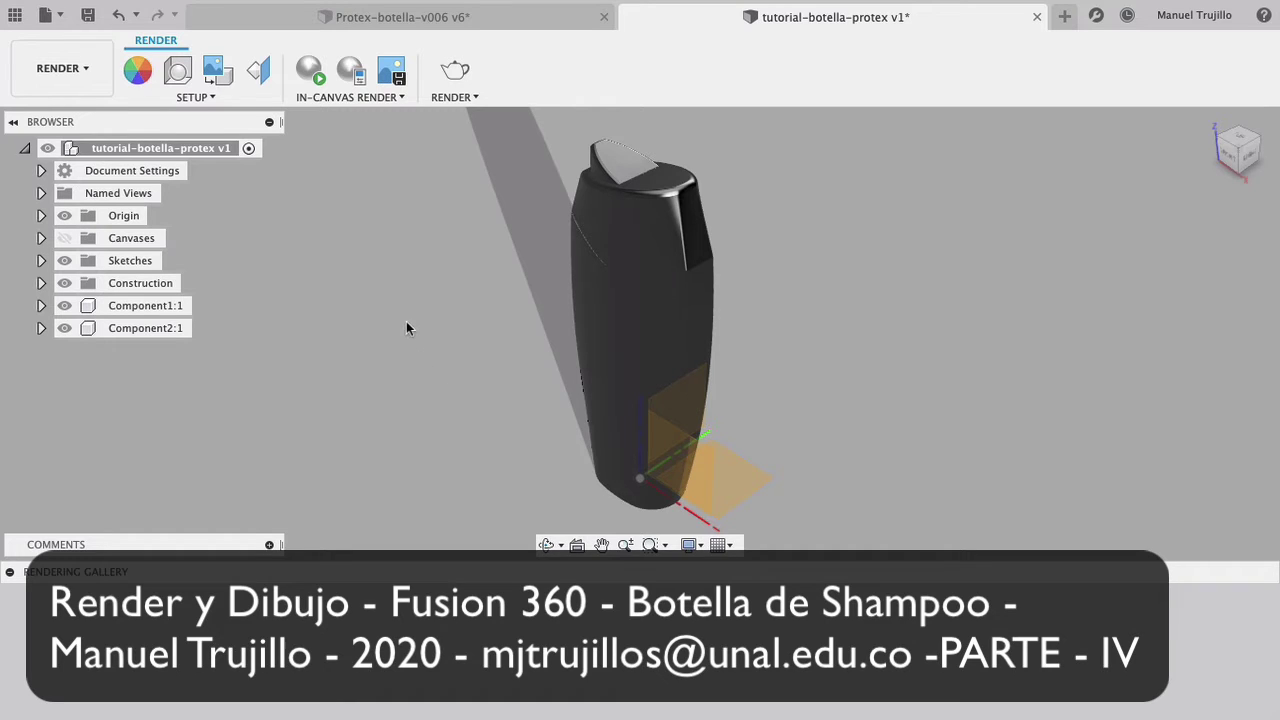
Step: Apply the ABS (White) plastic appearance to the bottle body
{"action": "left_click", "coordinate": [140, 72]}
{"action": "left_click", "coordinate": [148, 77]}
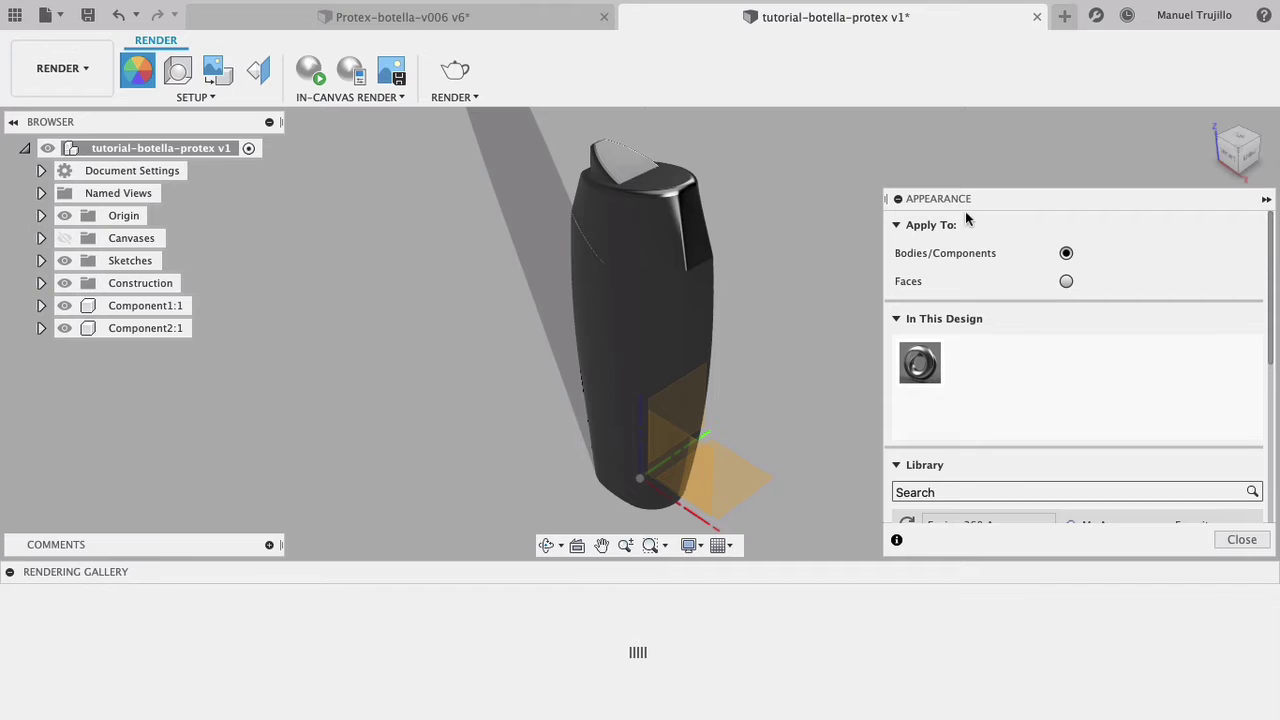
{"action": "left_click_drag", "start_coordinate": [983, 197], "coordinate": [950, 88]}
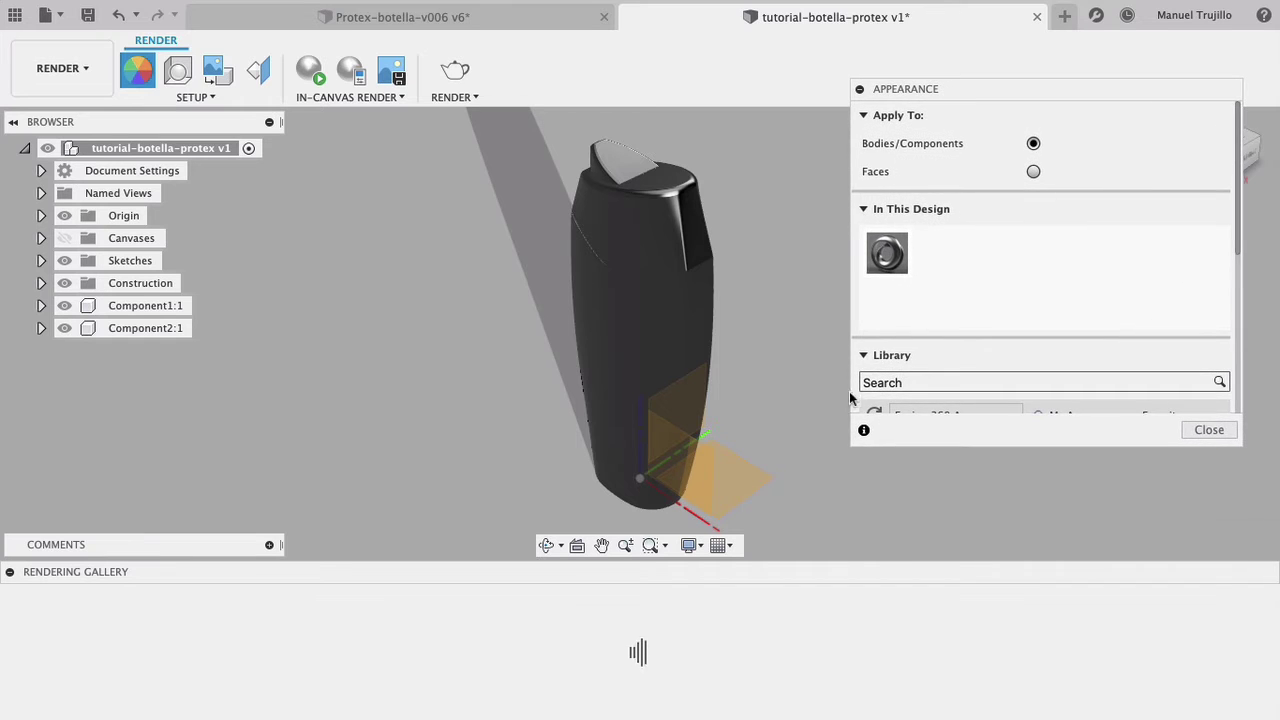
{"action": "scroll", "coordinate": [994, 381], "scroll_direction": "down", "scroll_amount": 5}
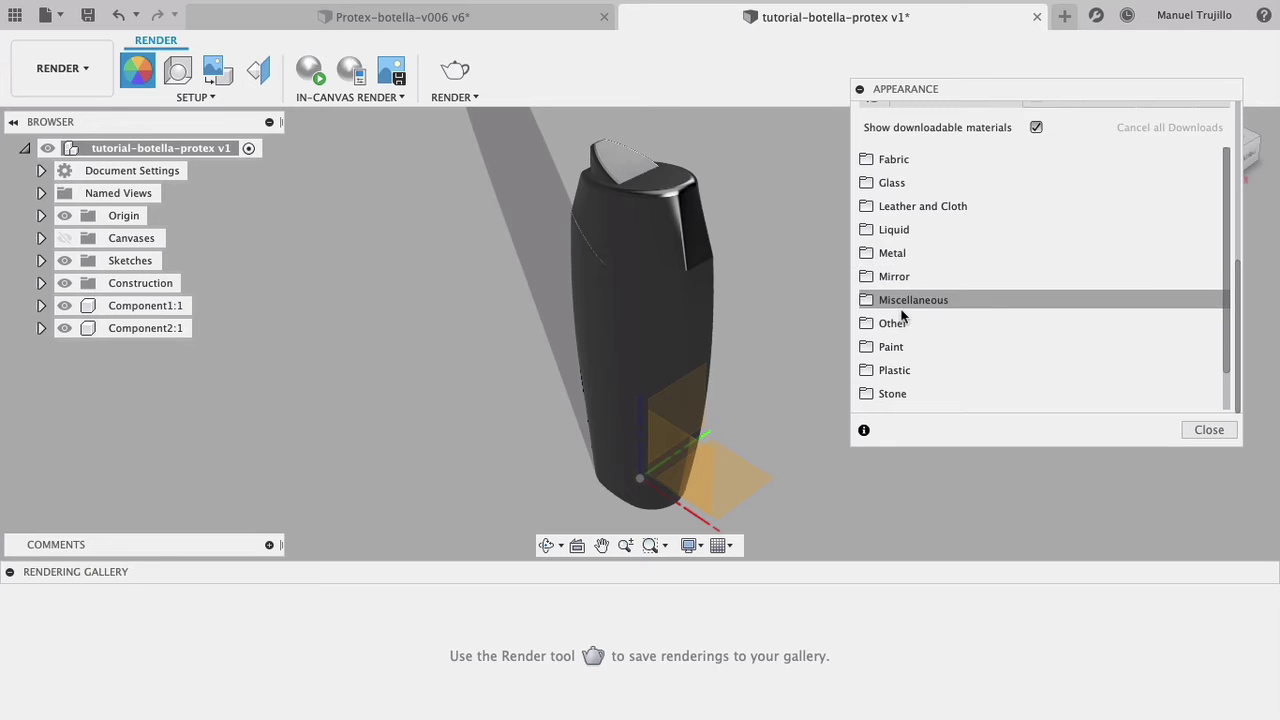
{"action": "left_click", "coordinate": [871, 371]}
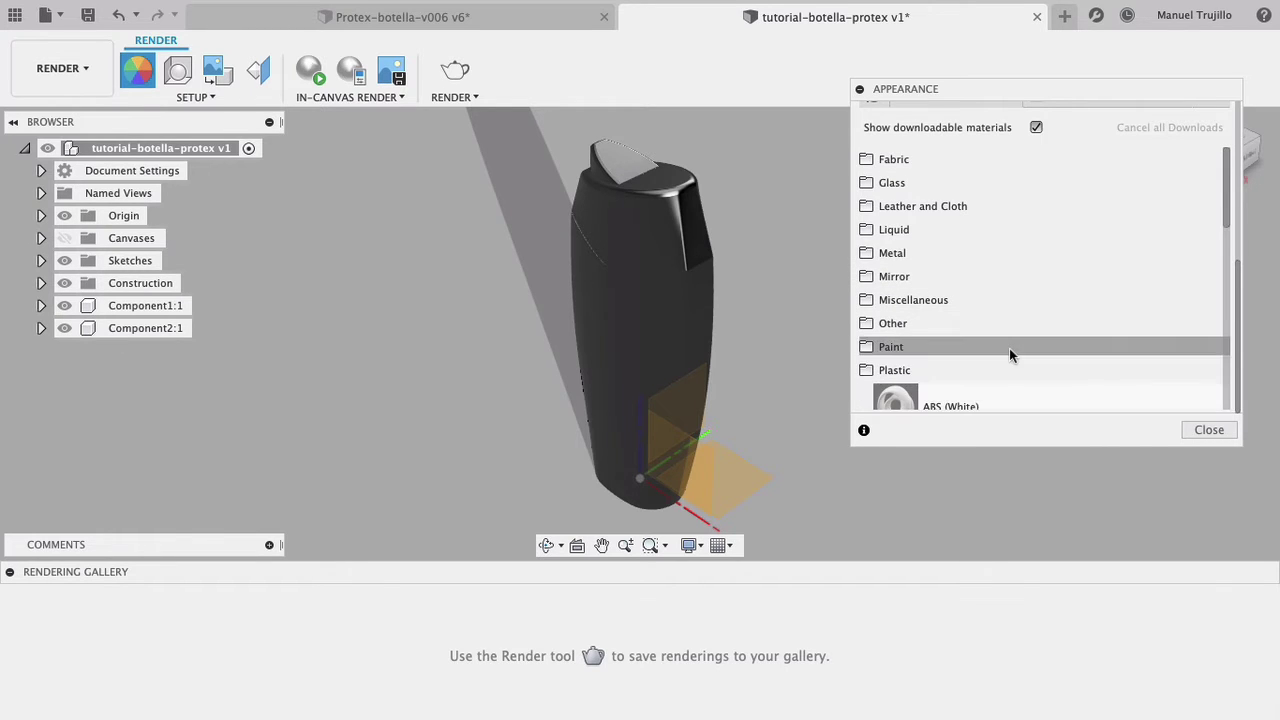
{"action": "scroll", "coordinate": [1009, 348], "scroll_direction": "down", "scroll_amount": 5}
{"action": "scroll", "coordinate": [1009, 348], "scroll_direction": "down", "scroll_amount": 2}
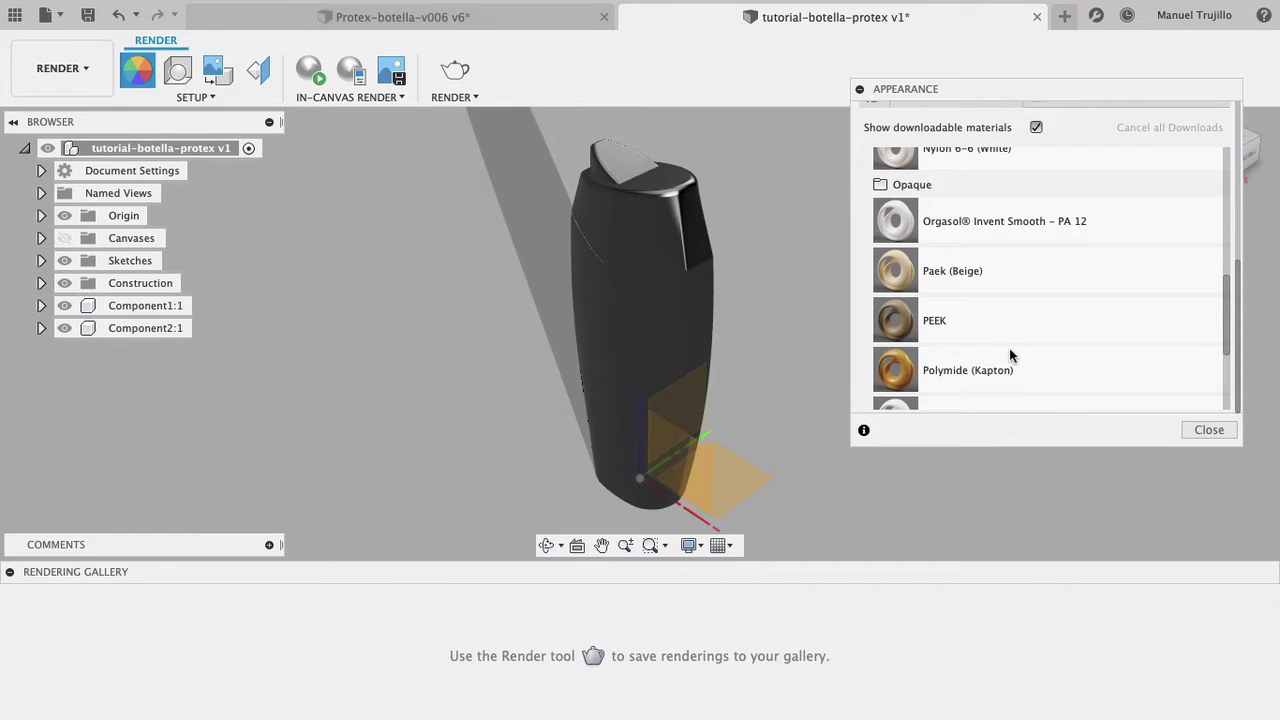
{"action": "scroll", "coordinate": [1009, 348], "scroll_direction": "up", "scroll_amount": 3}
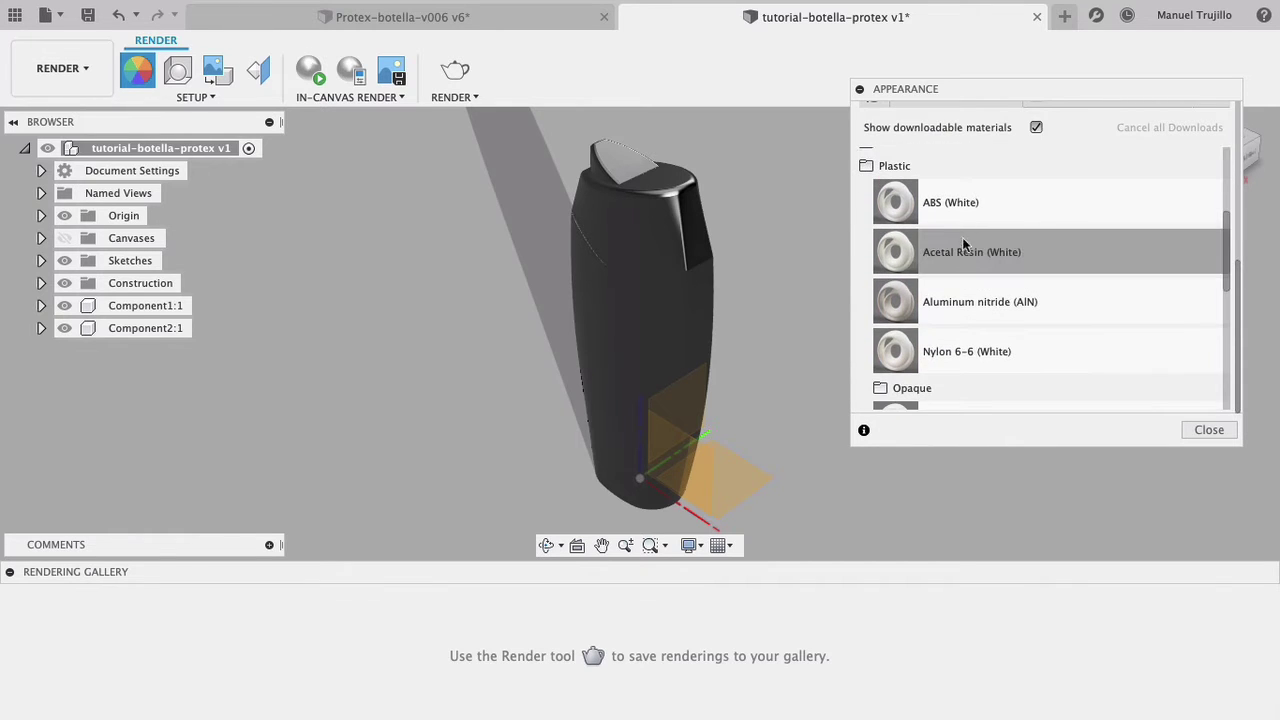
{"action": "left_click_drag", "start_coordinate": [952, 208], "coordinate": [665, 352]}
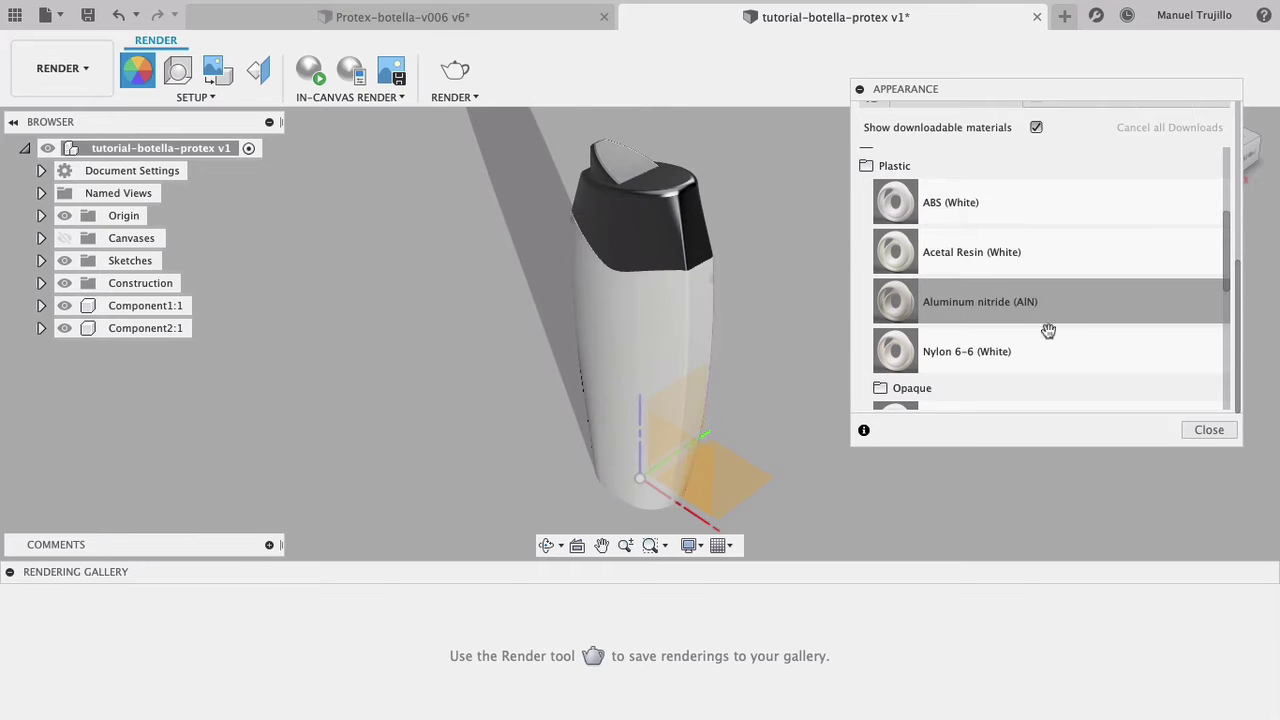
Step: Apply the Nylon 6-6 (White) plastic appearance to the bottle cap
{"action": "scroll", "coordinate": [1045, 335], "scroll_direction": "down", "scroll_amount": 1}
{"action": "scroll", "coordinate": [1035, 351], "scroll_direction": "down", "scroll_amount": 3}
{"action": "scroll", "coordinate": [1035, 351], "scroll_direction": "down", "scroll_amount": 2}
{"action": "scroll", "coordinate": [1035, 351], "scroll_direction": "down", "scroll_amount": 2}
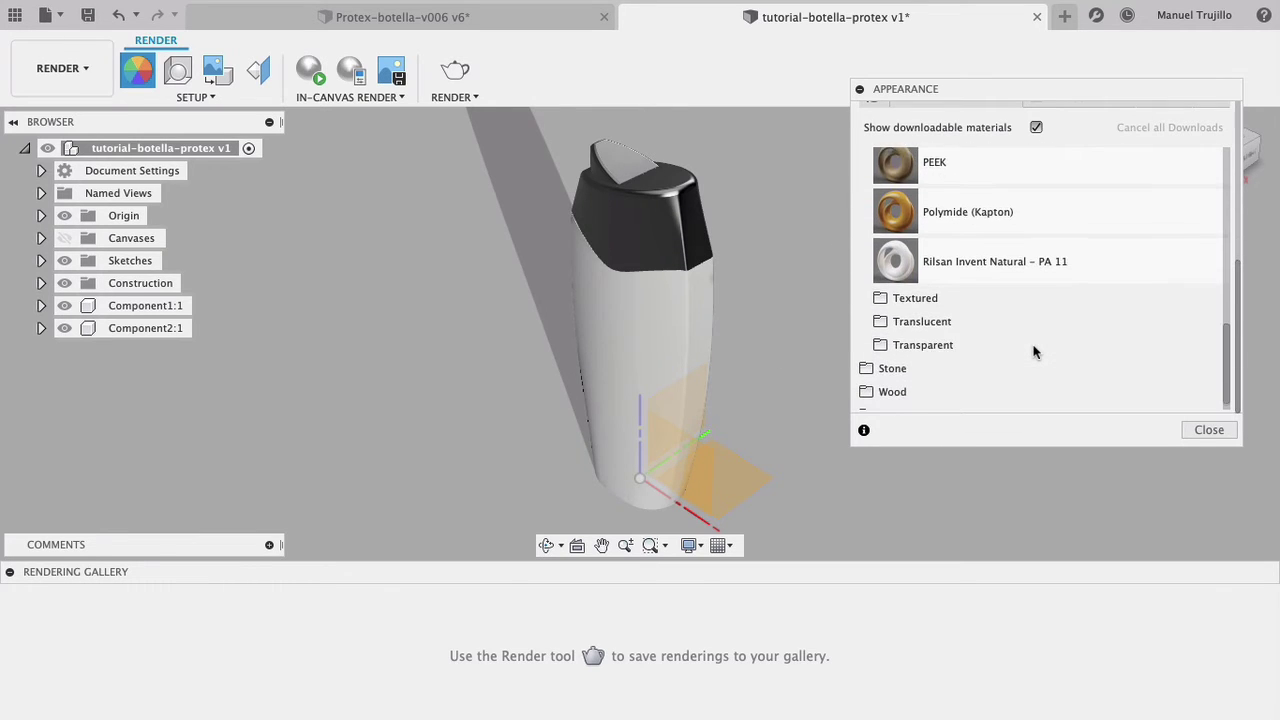
{"action": "scroll", "coordinate": [1035, 351], "scroll_direction": "down", "scroll_amount": 1}
{"action": "scroll", "coordinate": [1035, 351], "scroll_direction": "up", "scroll_amount": 2}
{"action": "scroll", "coordinate": [1035, 351], "scroll_direction": "up", "scroll_amount": 2}
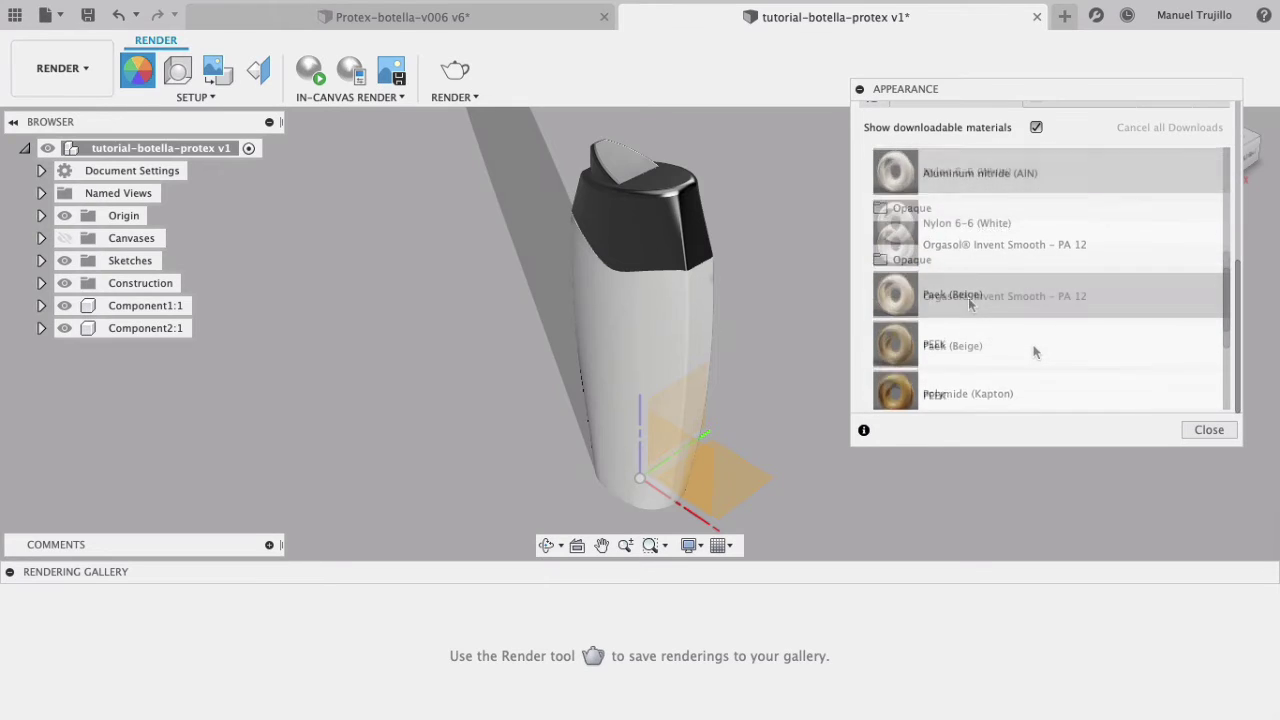
{"action": "scroll", "coordinate": [1035, 351], "scroll_direction": "up", "scroll_amount": 2}
{"action": "scroll", "coordinate": [975, 305], "scroll_direction": "up", "scroll_amount": 2}
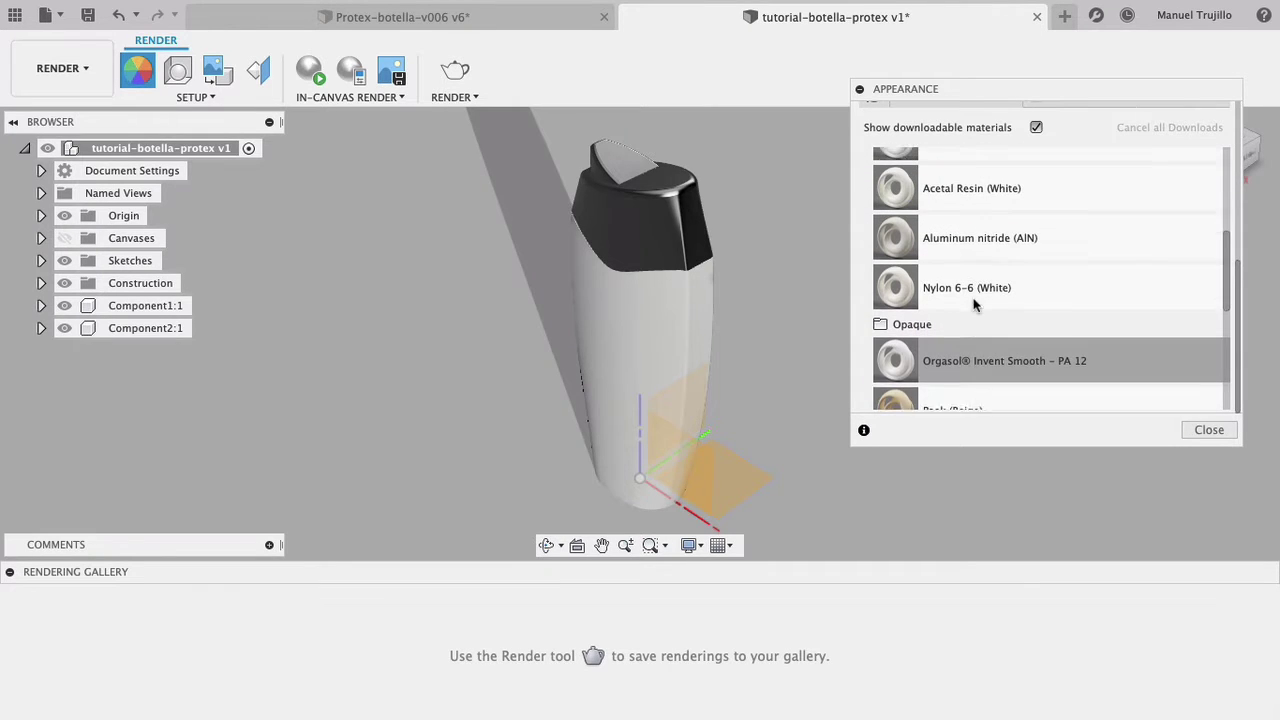
{"action": "scroll", "coordinate": [975, 305], "scroll_direction": "up", "scroll_amount": 1}
{"action": "left_click_drag", "start_coordinate": [958, 357], "coordinate": [670, 241]}
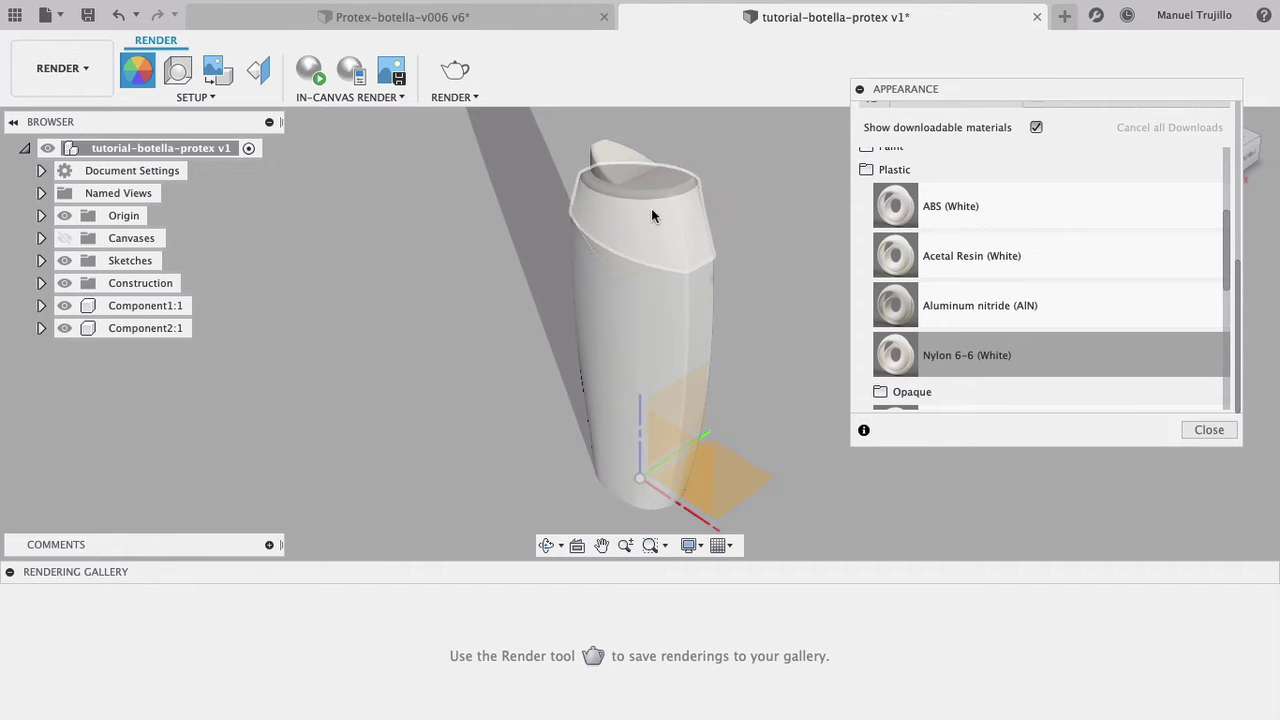
{"action": "scroll", "coordinate": [942, 188], "scroll_direction": "up", "scroll_amount": 5}
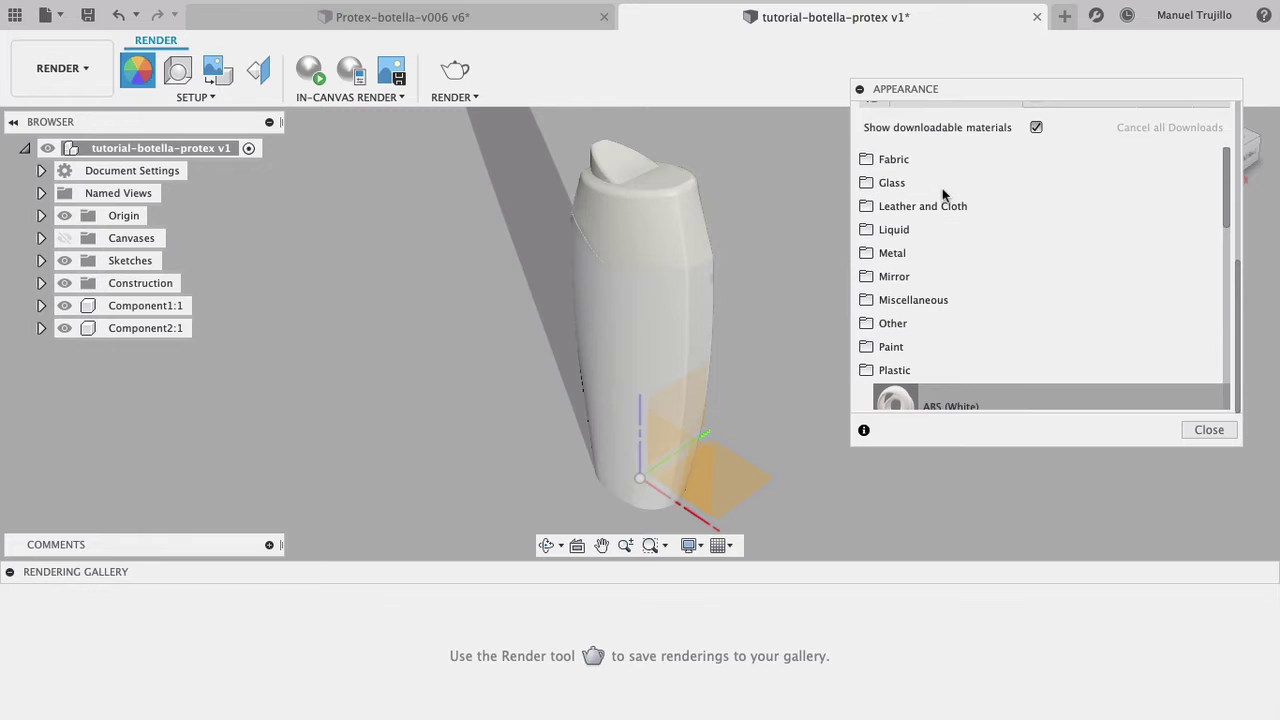
{"action": "scroll", "coordinate": [935, 143], "scroll_direction": "up", "scroll_amount": 5}
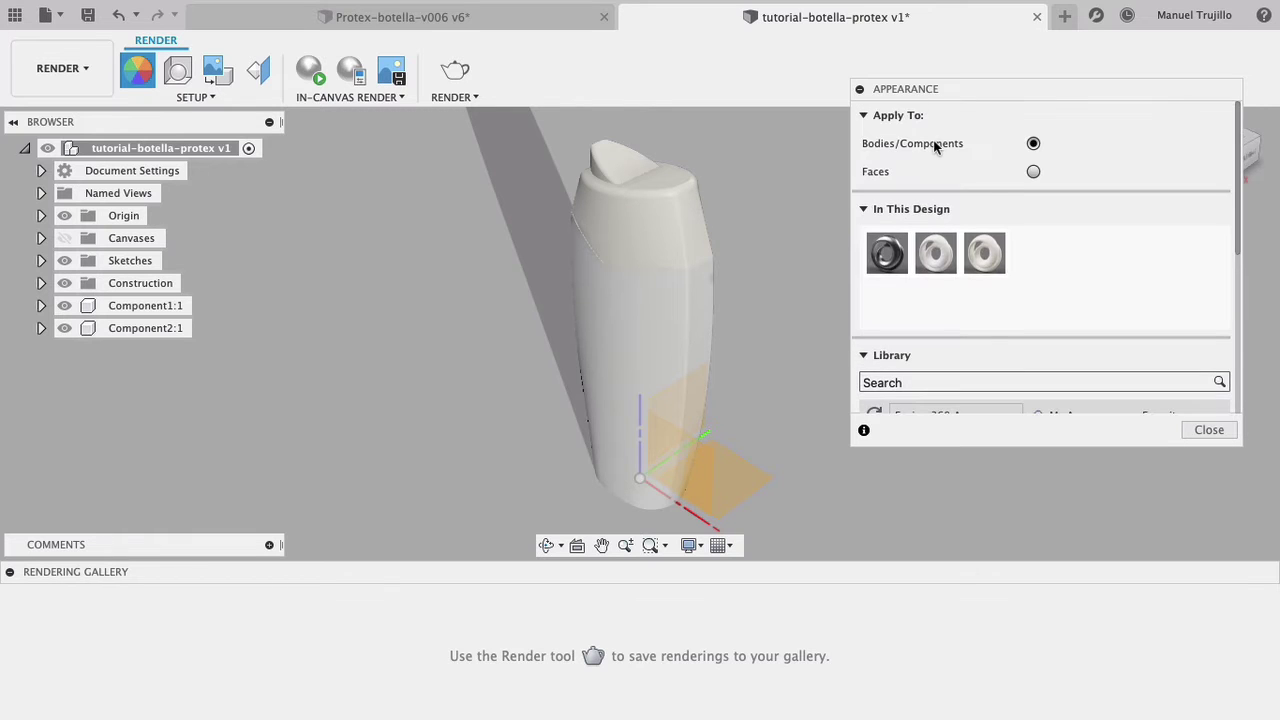
Step: Edit the Nylon 6-6 swatch colour to deep blue (RGB 66, 68, 219) and close the panel
{"action": "double_click", "coordinate": [985, 255]}
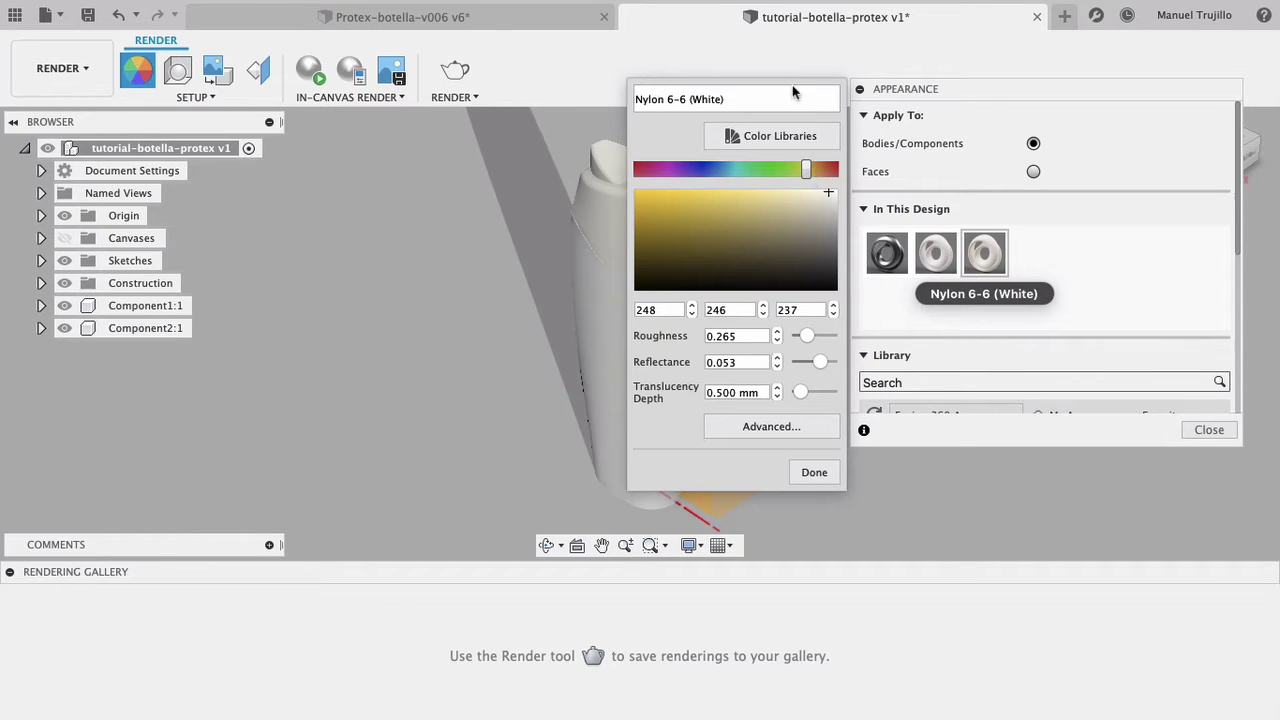
{"action": "mouse_move", "coordinate": [808, 169]}
{"action": "left_mouse_down"}
{"action": "mouse_move", "coordinate": [677, 176]}
{"action": "mouse_move", "coordinate": [704, 183]}
{"action": "left_mouse_up"}
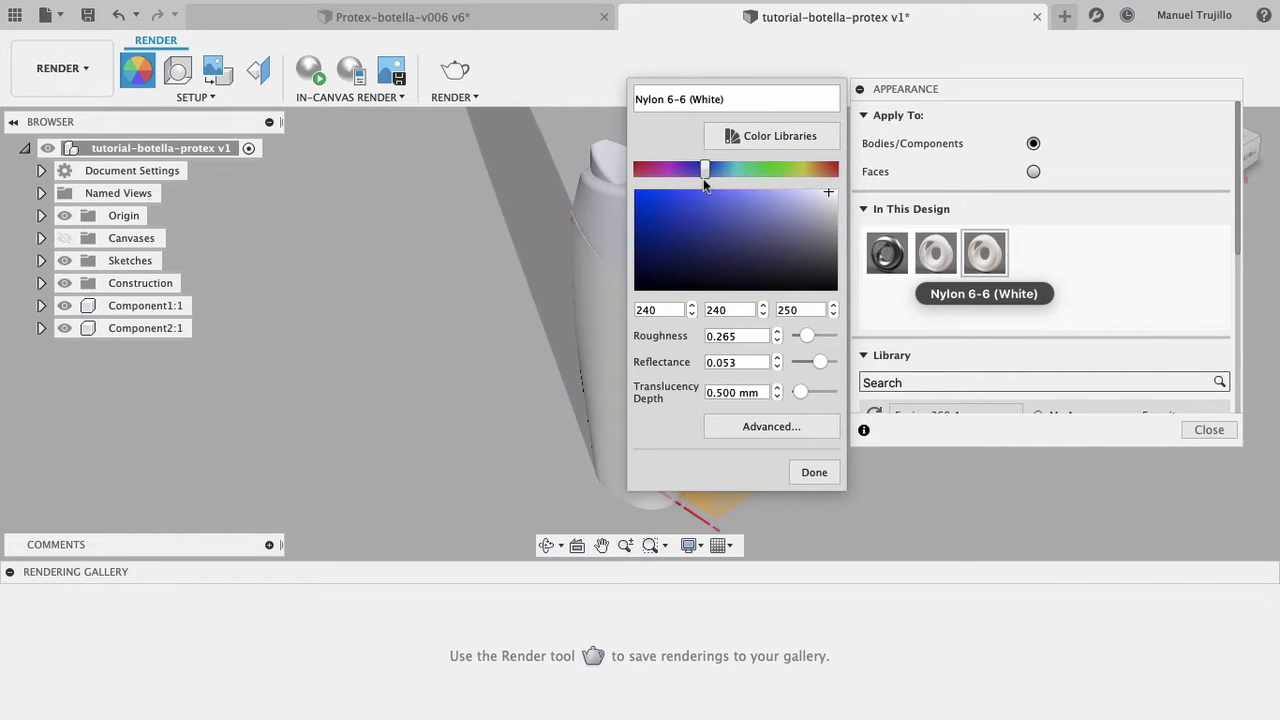
{"action": "left_click_drag", "start_coordinate": [713, 203], "coordinate": [695, 203]}
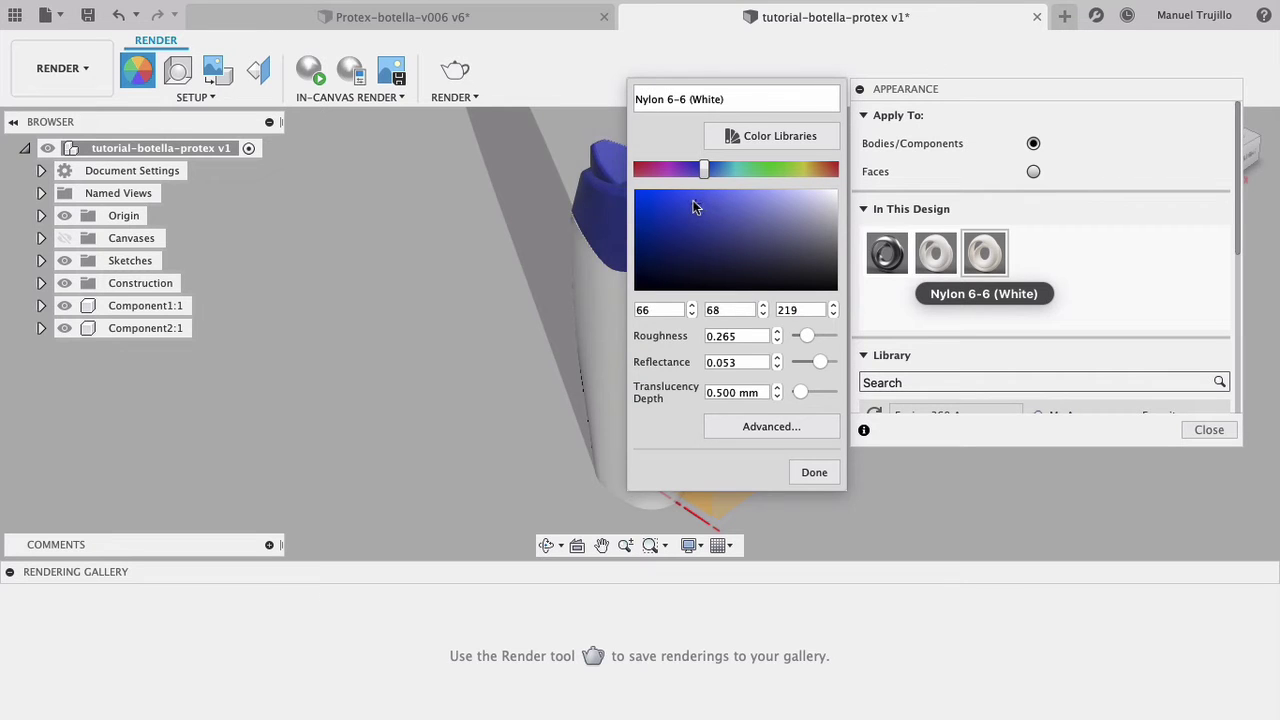
{"action": "left_click", "coordinate": [815, 474]}
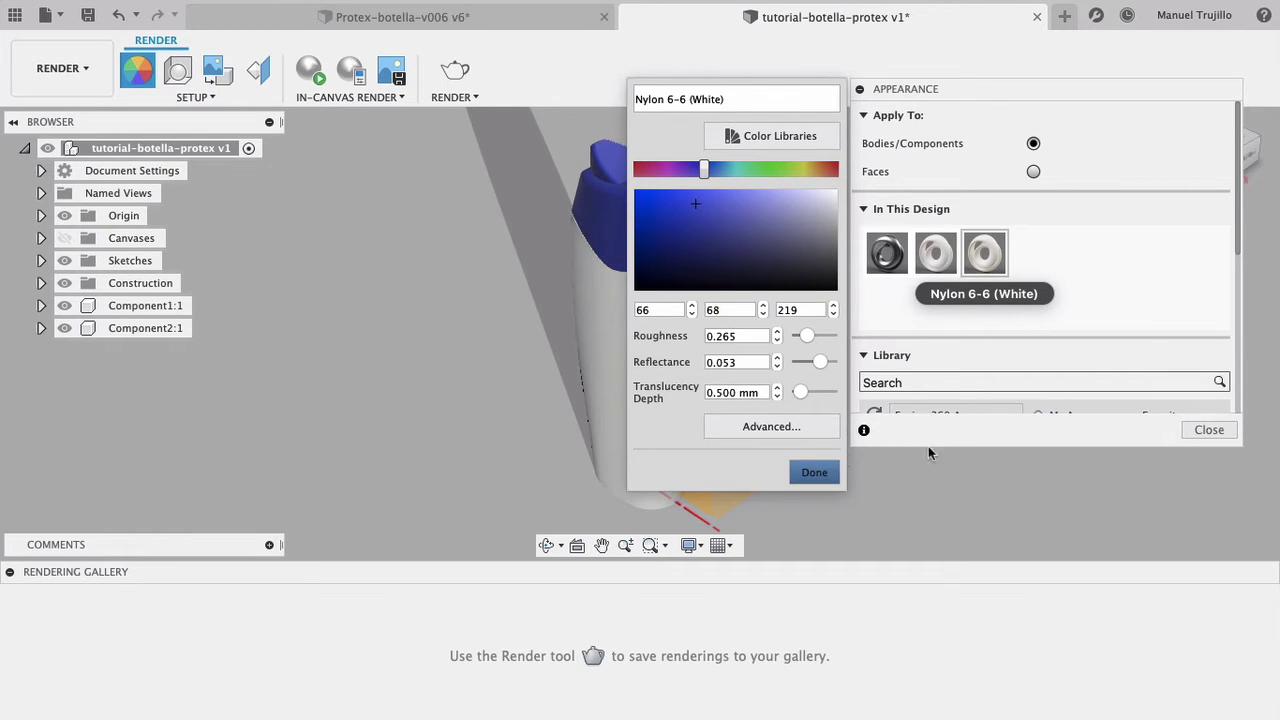
{"action": "left_click", "coordinate": [814, 474]}
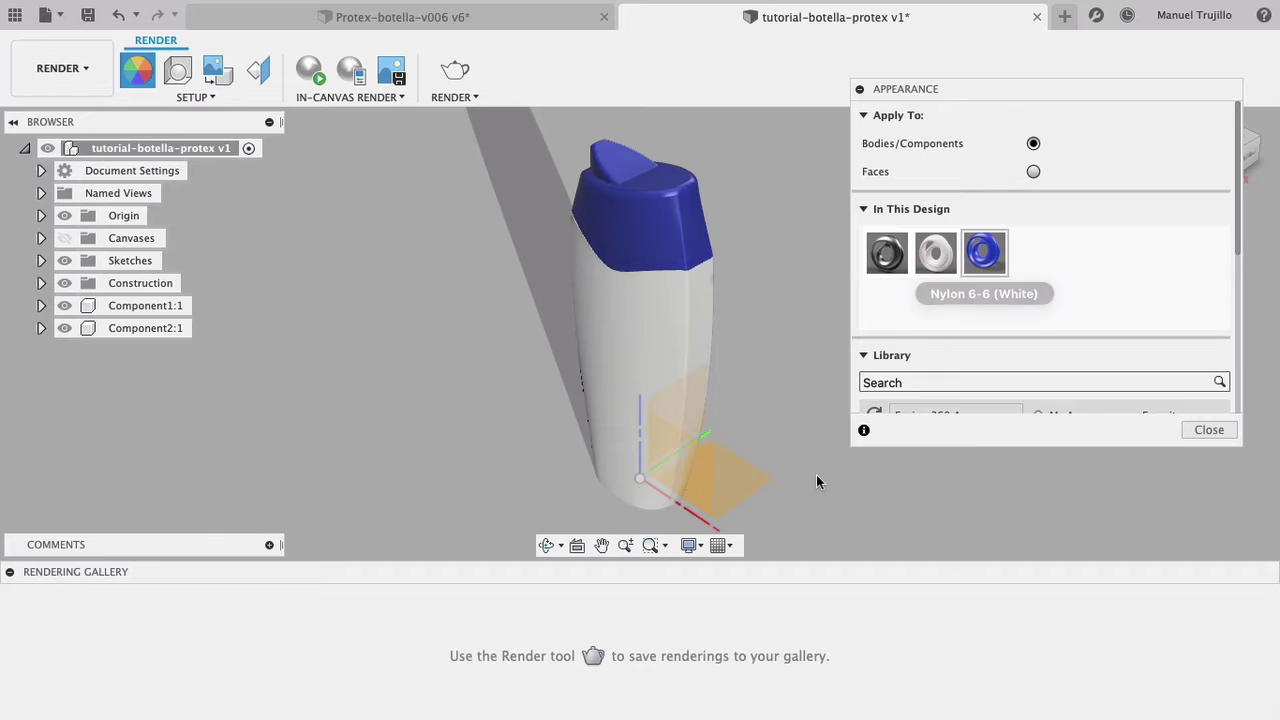
{"action": "left_click", "coordinate": [1207, 430]}
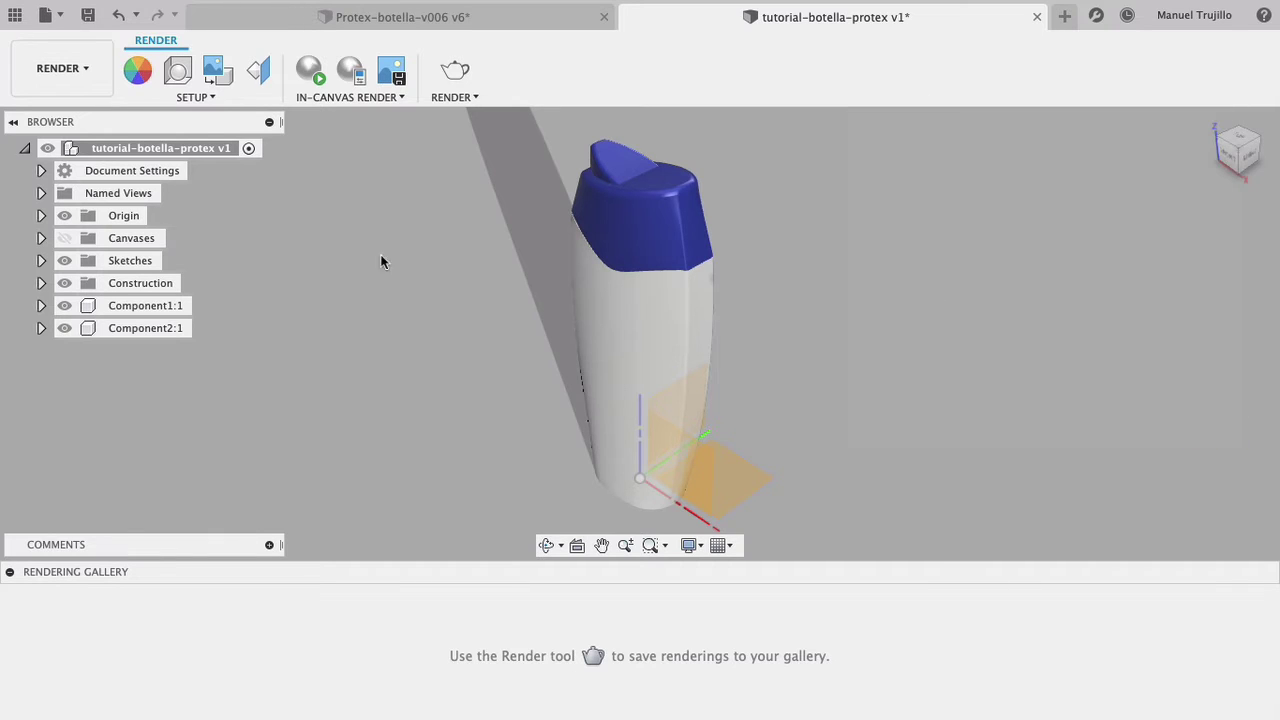
Step: Hide the origin planes and axes in the browser
{"action": "left_click", "coordinate": [64, 215]}
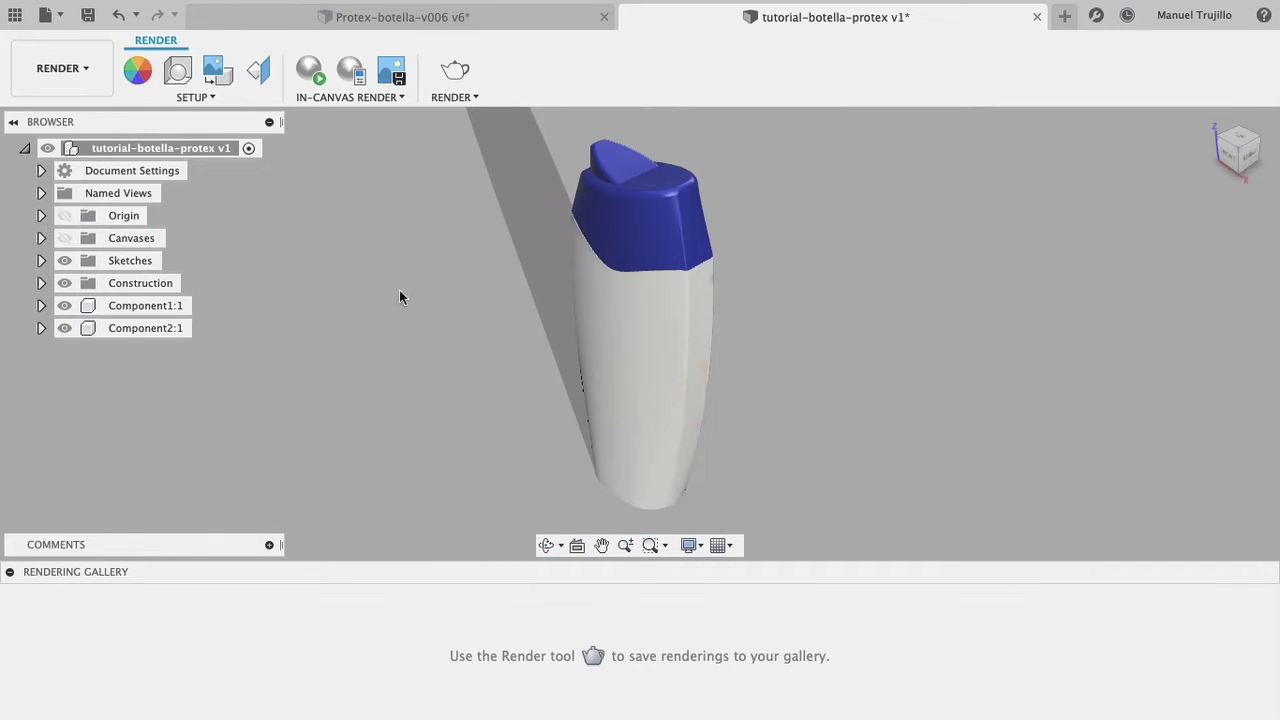
{"action": "left_click", "coordinate": [632, 367]}
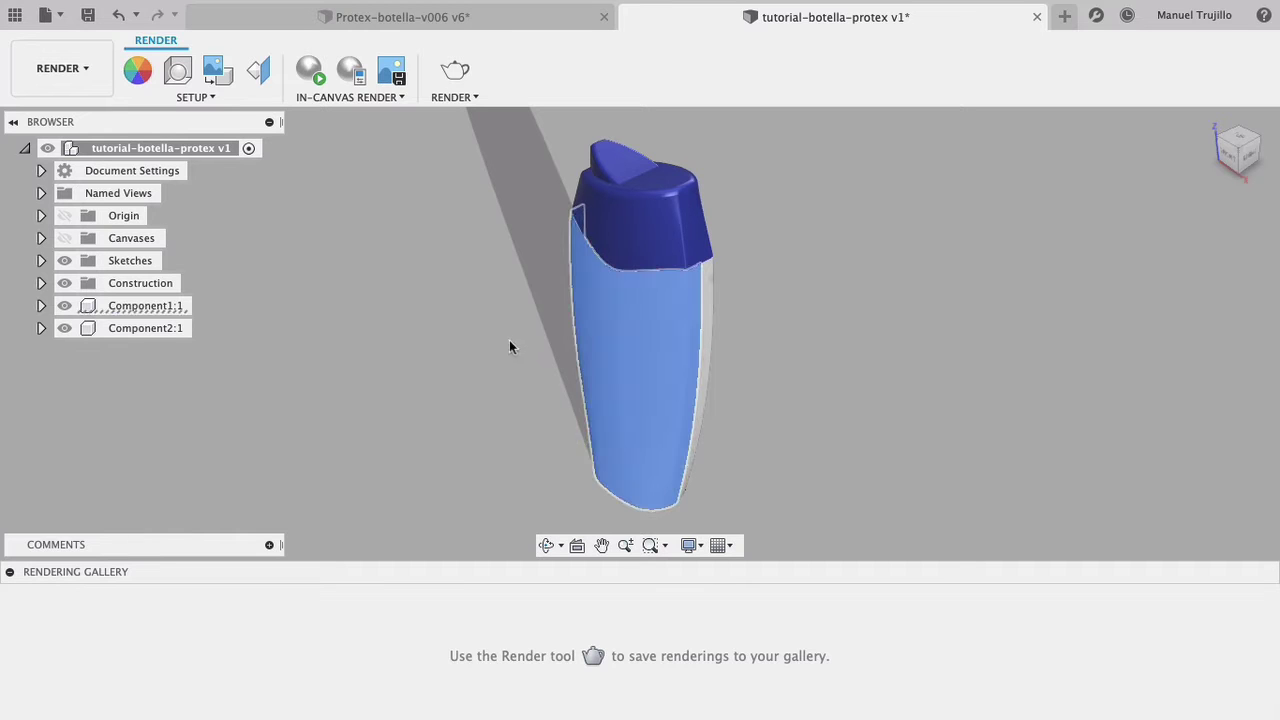
{"action": "left_click", "coordinate": [468, 396]}
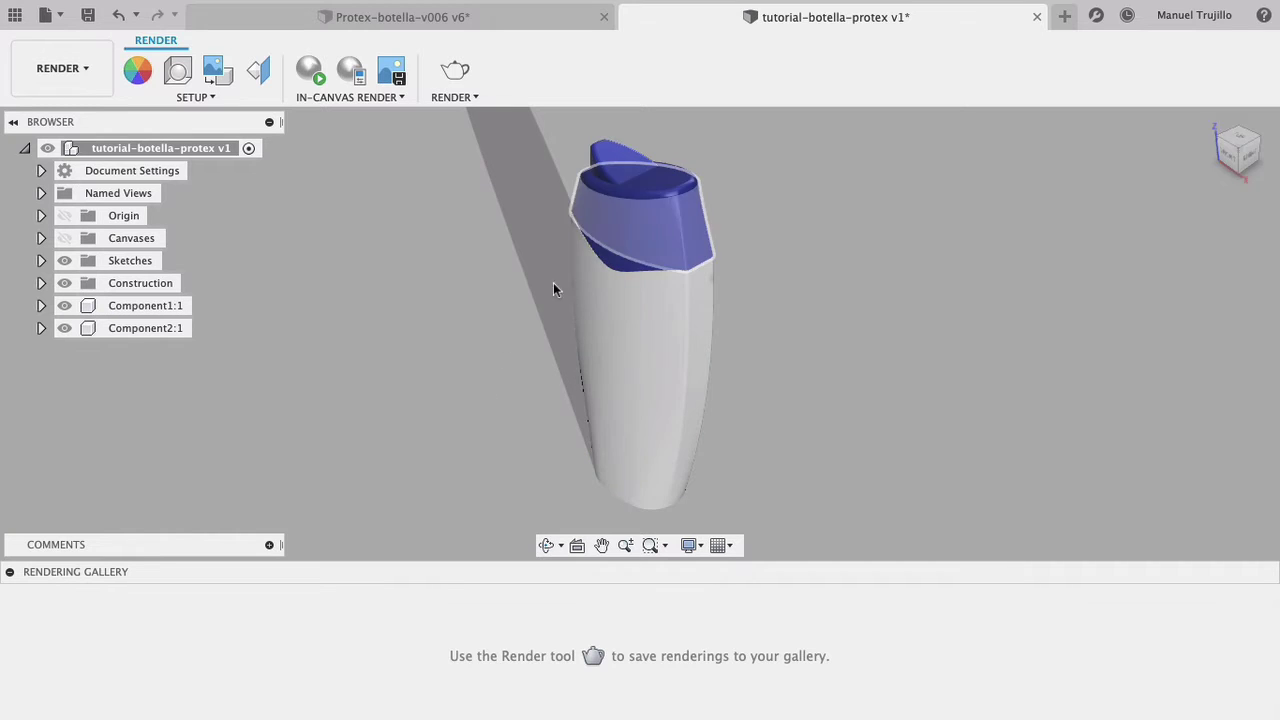
Step: Start a decal using the image IMG_9982 copy.jpg from the computer
{"action": "left_click", "coordinate": [220, 72]}
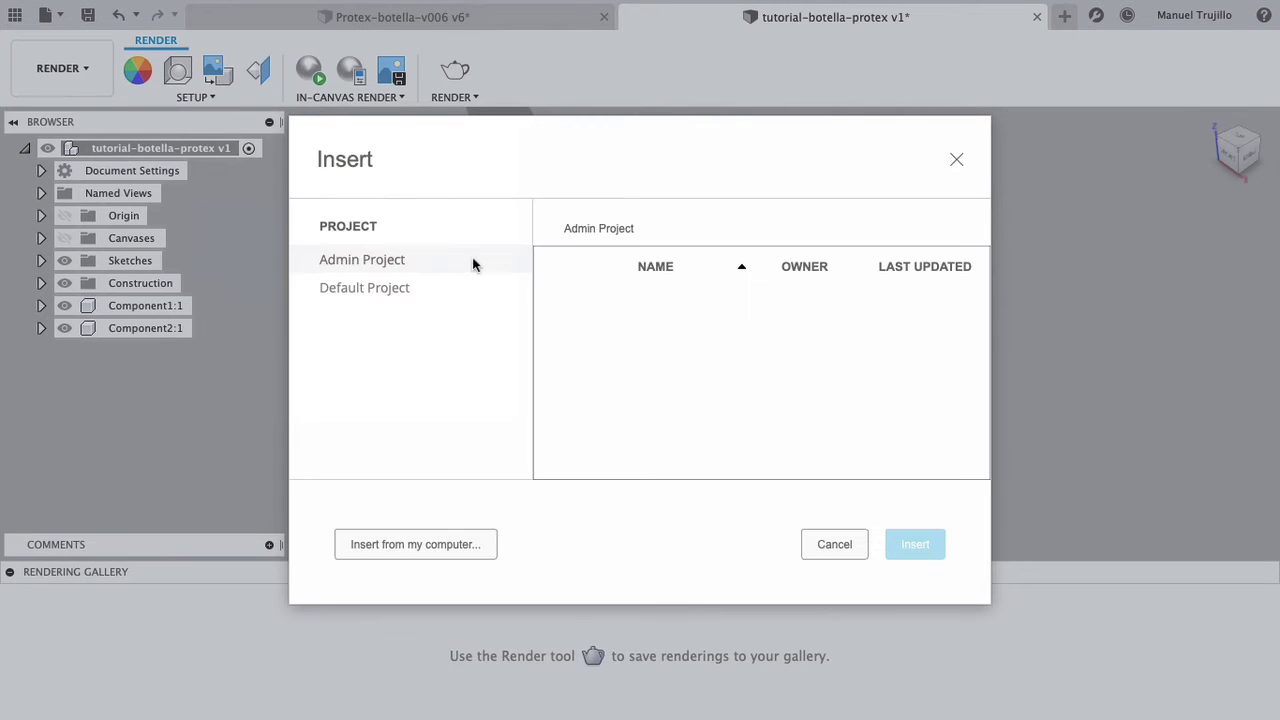
{"action": "left_click", "coordinate": [409, 548]}
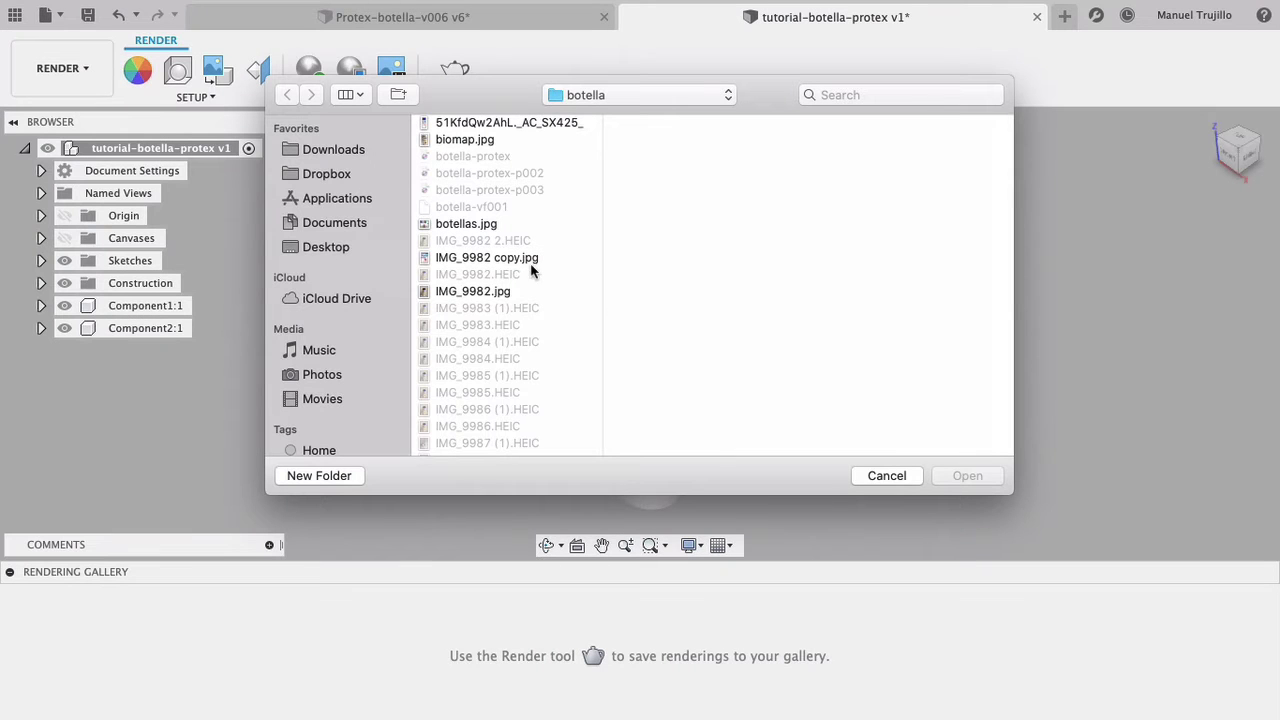
{"action": "left_click", "coordinate": [480, 258]}
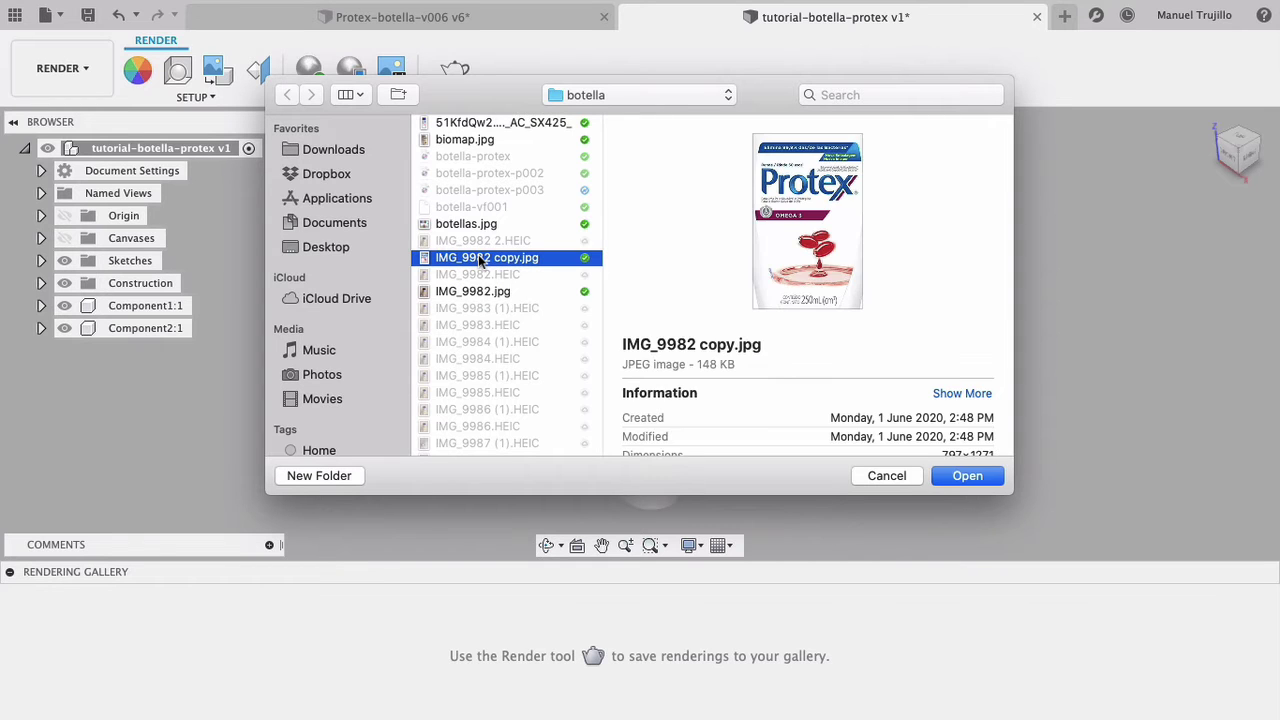
{"action": "left_click", "coordinate": [966, 476]}
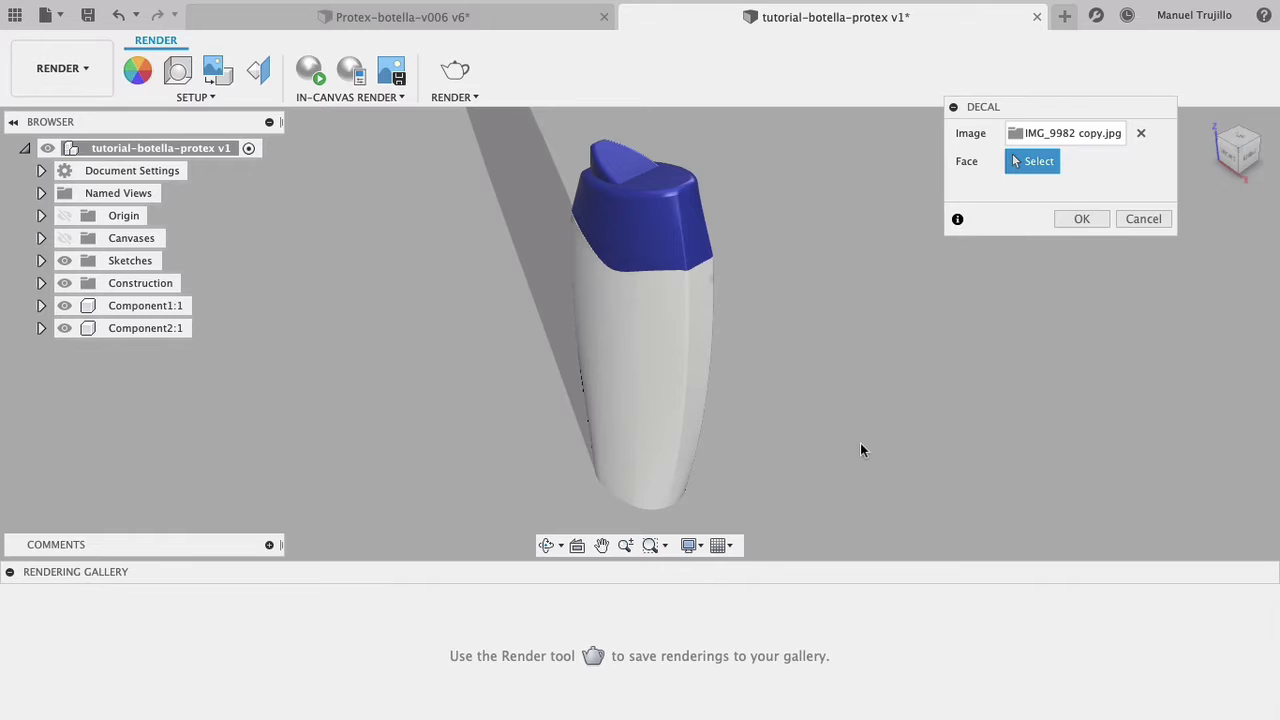
Step: Place the label on the bottle body and rotate it upright in a zoomed front view
{"action": "left_click", "coordinate": [640, 367]}
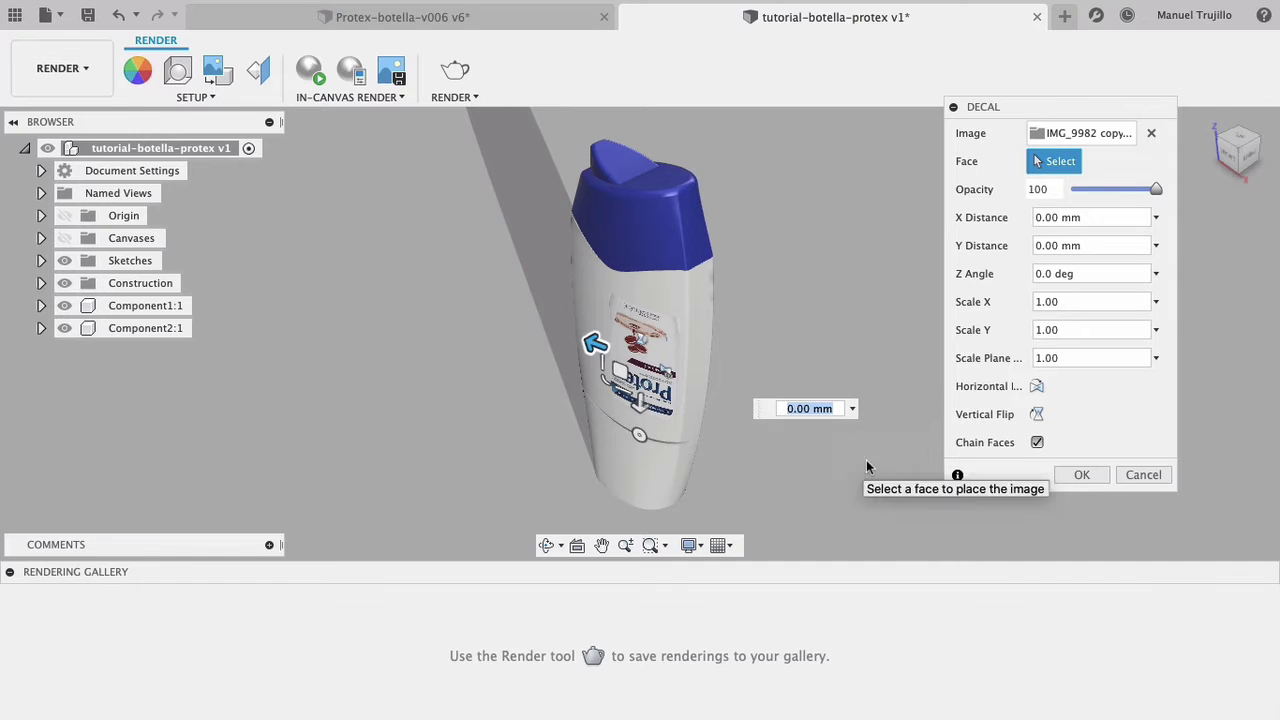
{"action": "left_click", "coordinate": [1222, 158]}
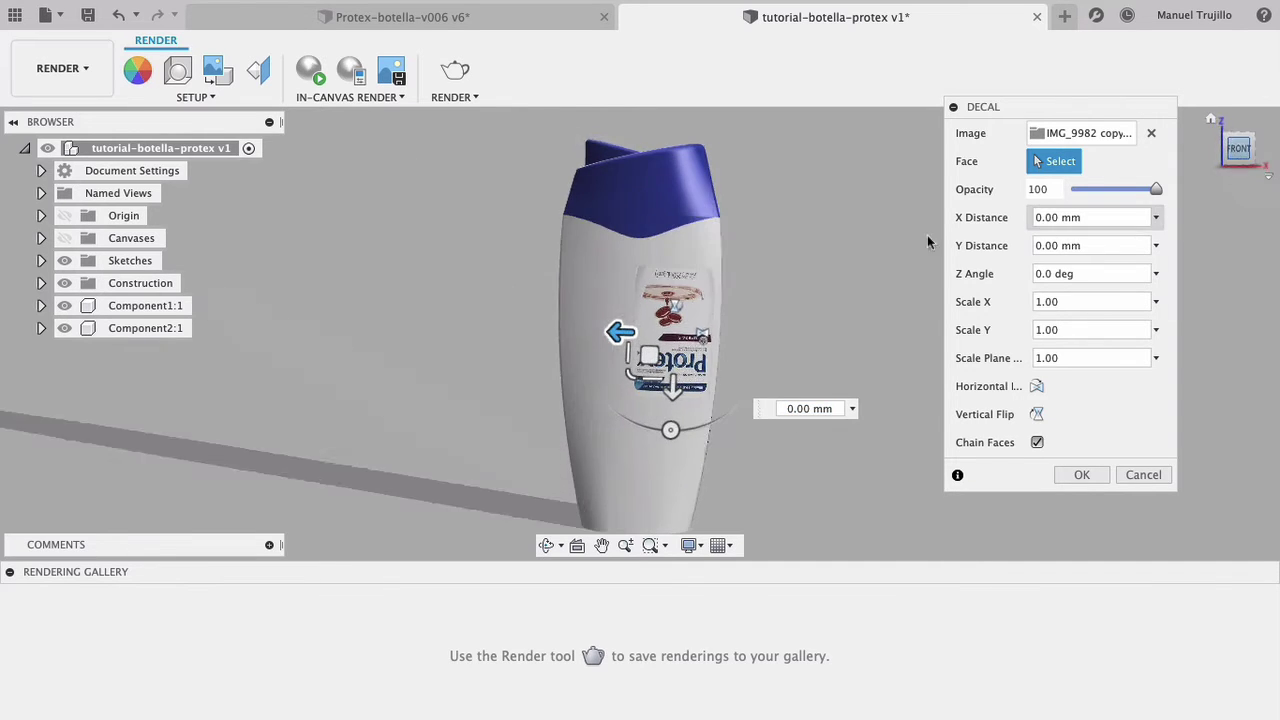
{"action": "left_click", "coordinate": [655, 546]}
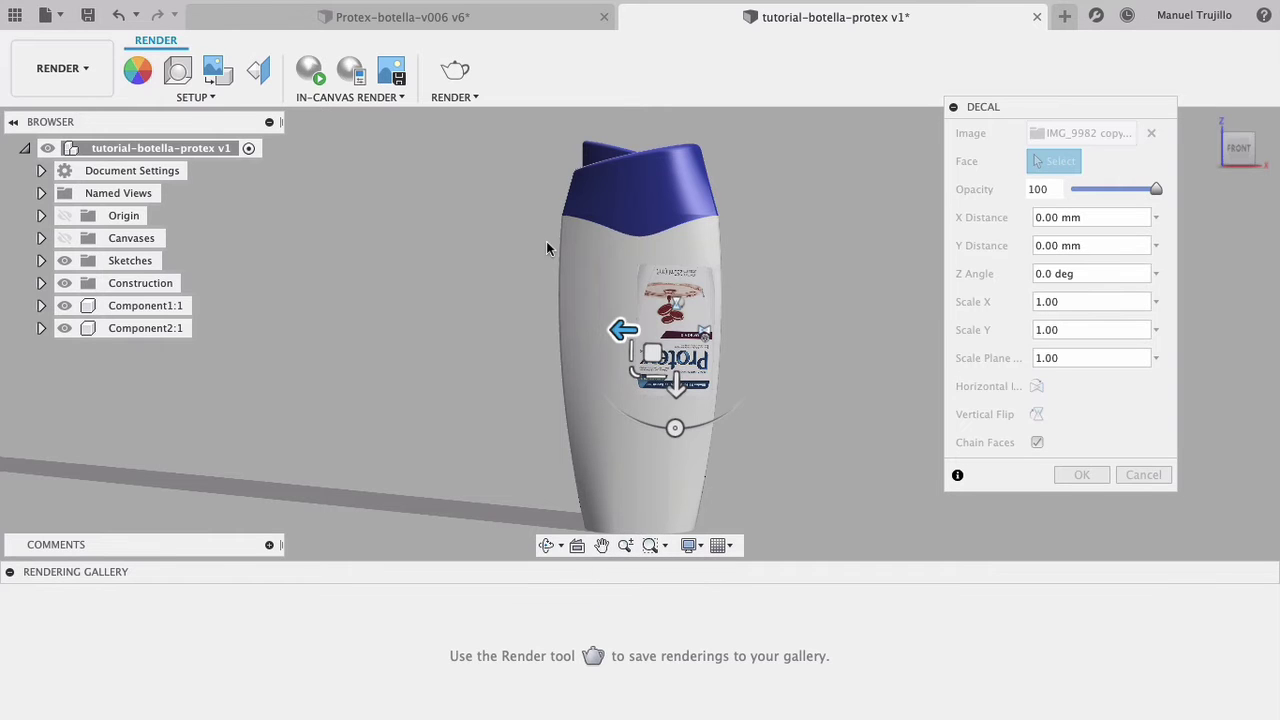
{"action": "left_click_drag", "start_coordinate": [546, 243], "coordinate": [775, 431]}
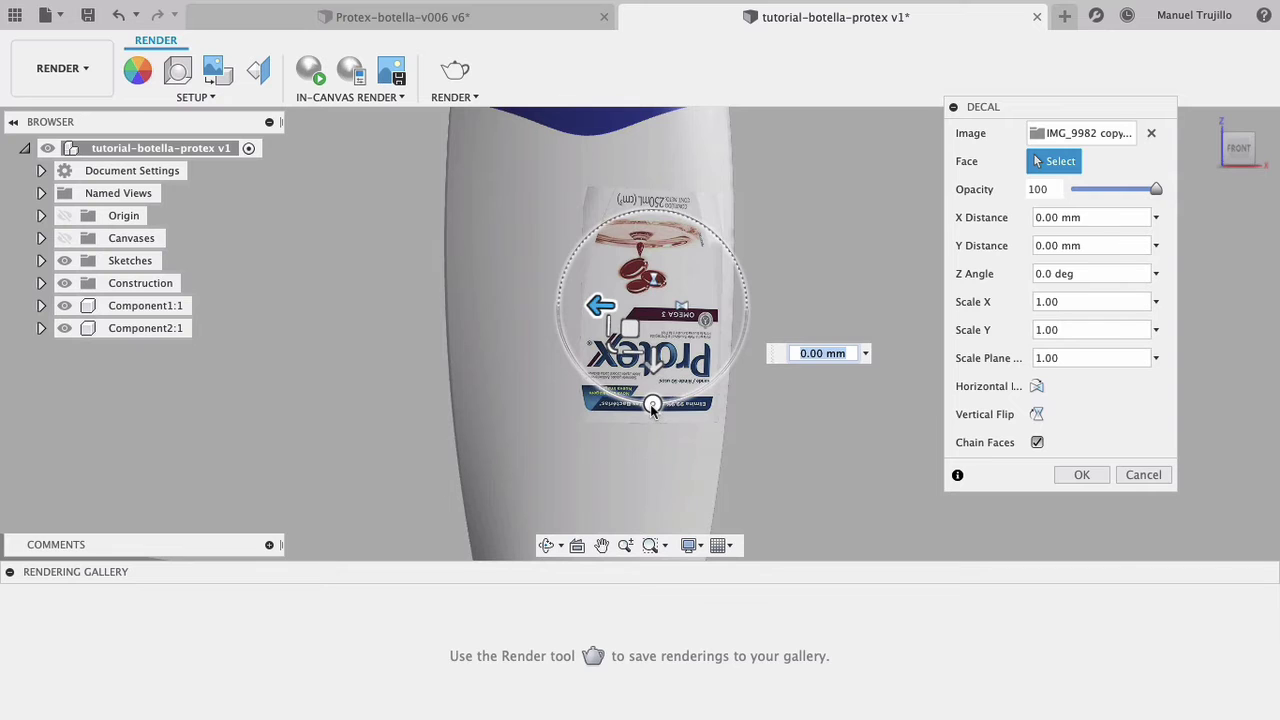
{"action": "mouse_move", "coordinate": [652, 405]}
{"action": "left_mouse_down"}
{"action": "mouse_move", "coordinate": [677, 397]}
{"action": "mouse_move", "coordinate": [746, 321]}
{"action": "mouse_move", "coordinate": [677, 213]}
{"action": "mouse_move", "coordinate": [652, 208]}
{"action": "left_mouse_up"}
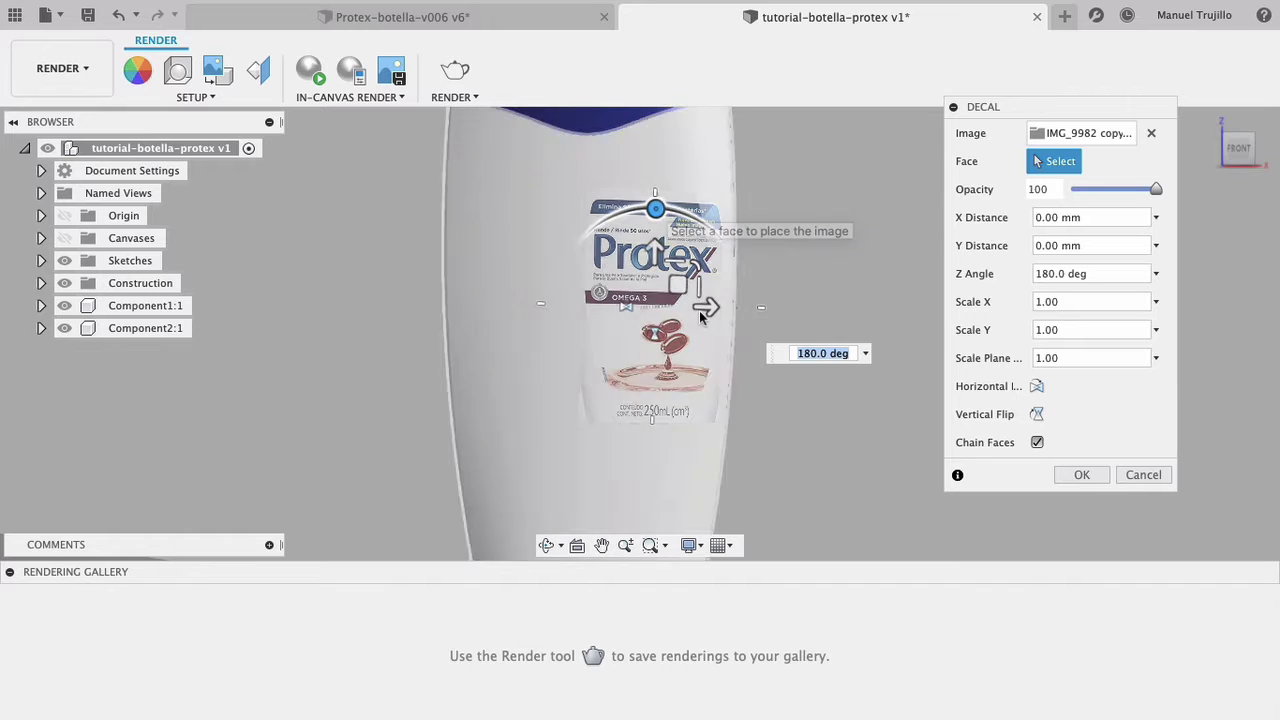
{"action": "mouse_move", "coordinate": [601, 289]}
{"action": "left_mouse_down"}
{"action": "mouse_move", "coordinate": [574, 289]}
{"action": "mouse_move", "coordinate": [605, 297]}
{"action": "left_mouse_up"}
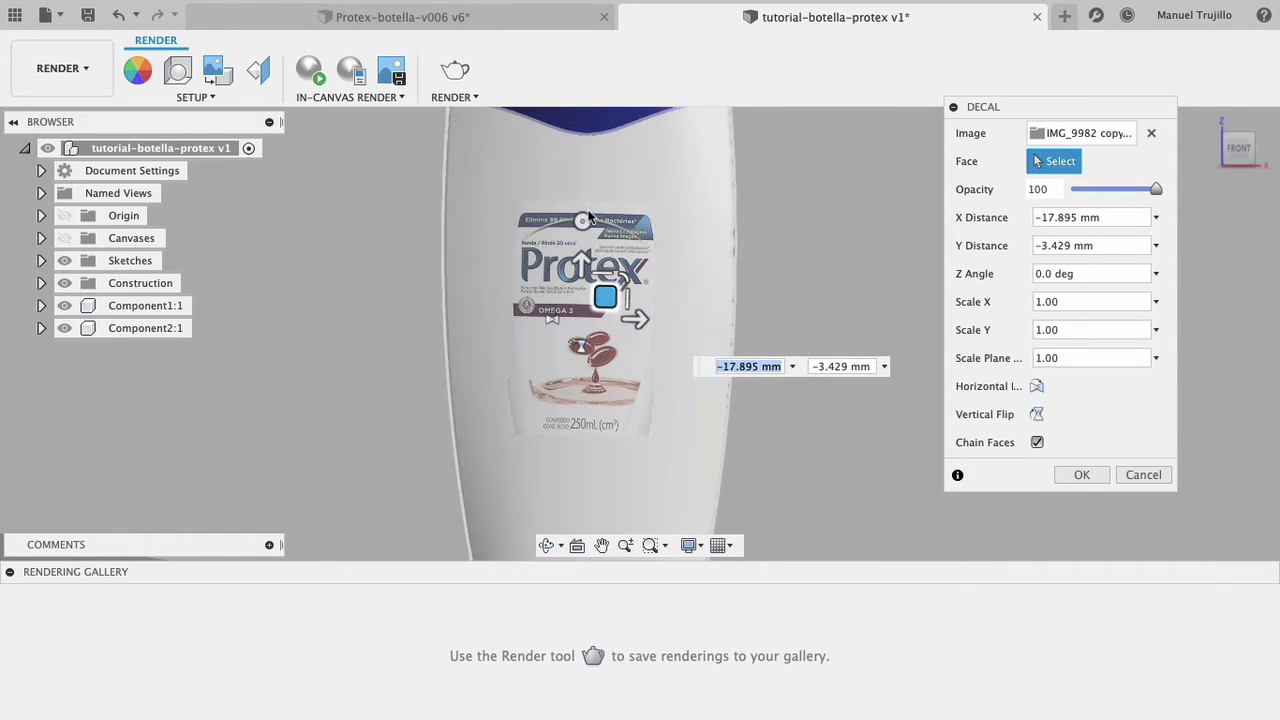
Step: Enlarge and centre the Protex label on the bottle front, then apply the decal
{"action": "left_click", "coordinate": [582, 221]}
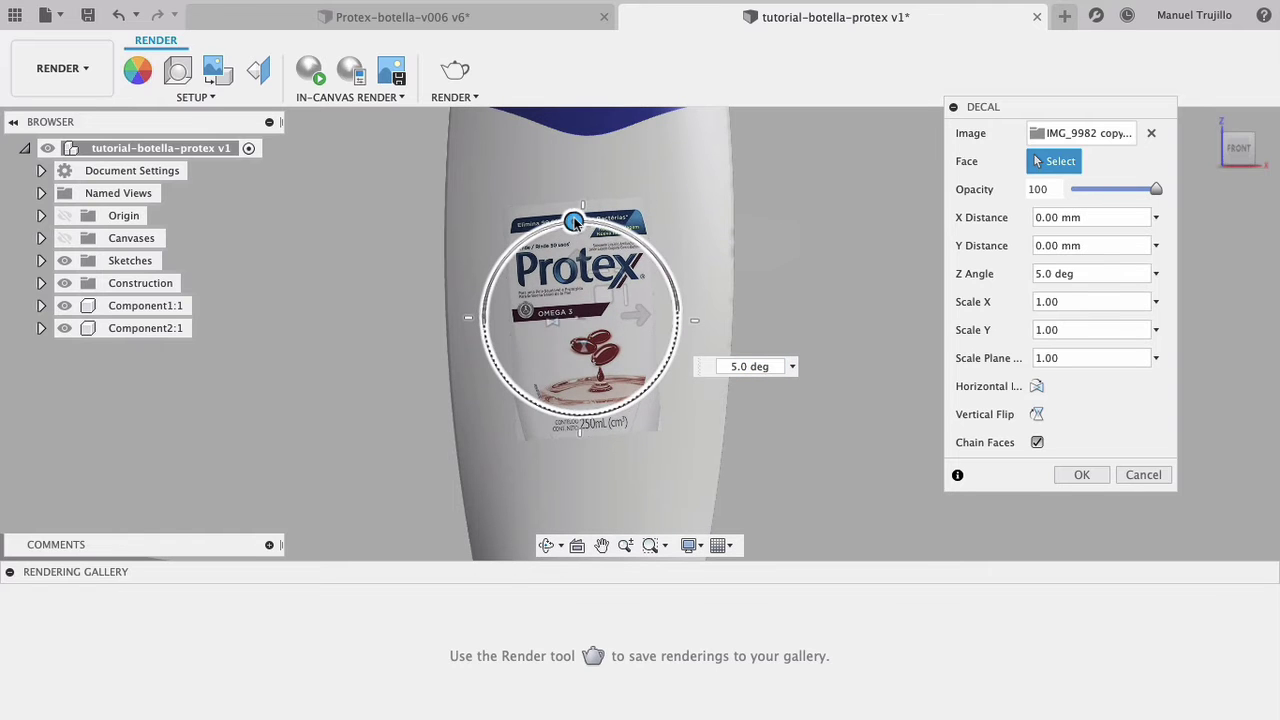
{"action": "left_click", "coordinate": [622, 282]}
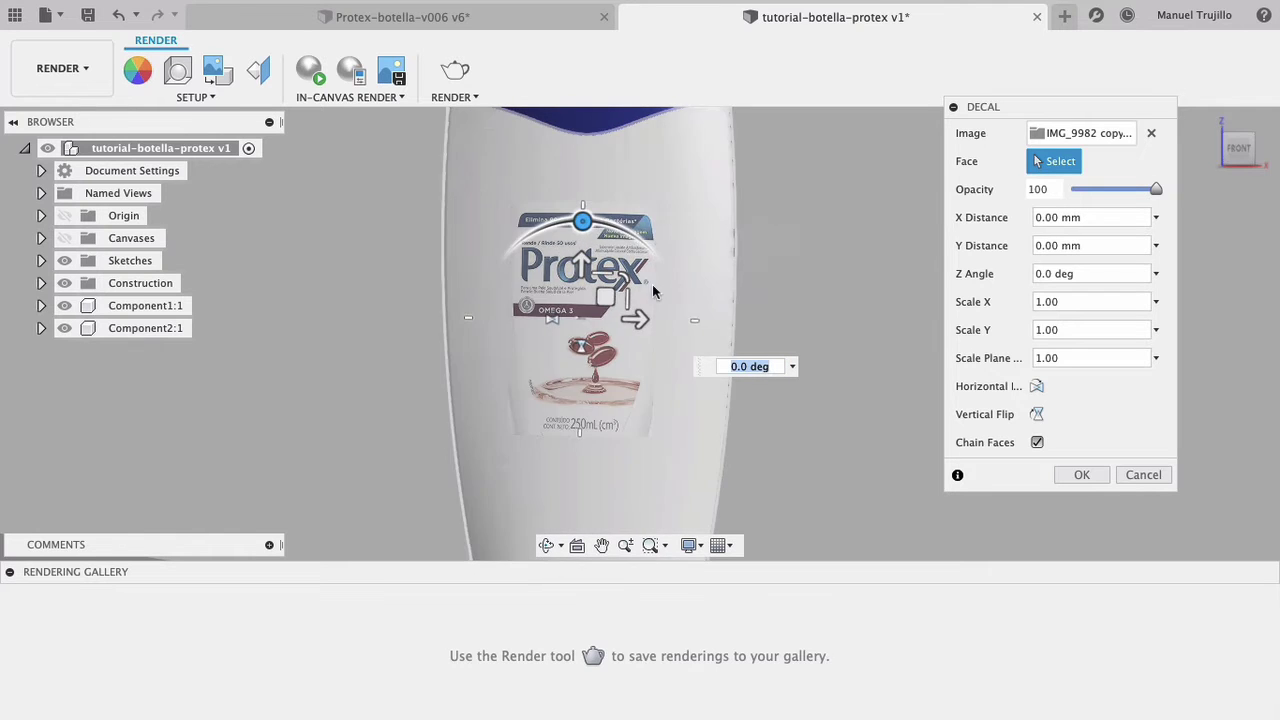
{"action": "mouse_move", "coordinate": [622, 281]}
{"action": "left_mouse_down"}
{"action": "mouse_move", "coordinate": [640, 256]}
{"action": "mouse_move", "coordinate": [607, 307]}
{"action": "left_mouse_up"}
{"action": "left_click", "coordinate": [606, 296]}
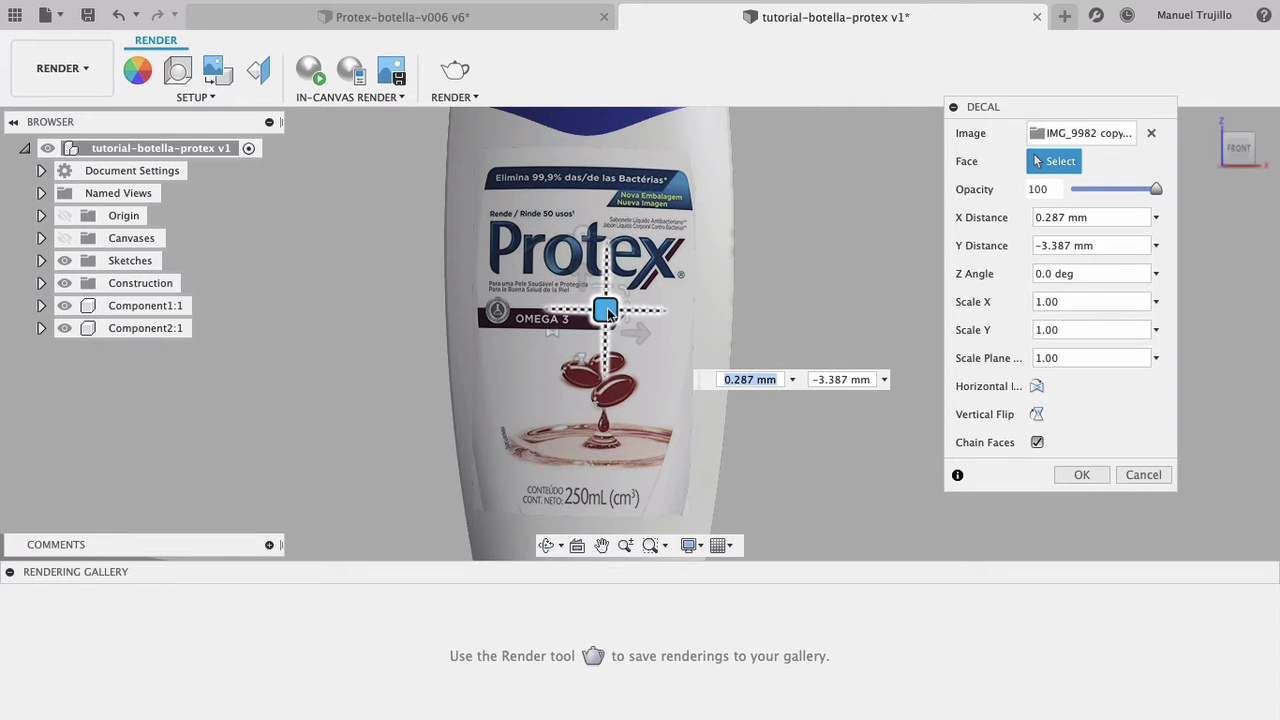
{"action": "left_click", "coordinate": [666, 548]}
{"action": "left_click", "coordinate": [662, 589]}
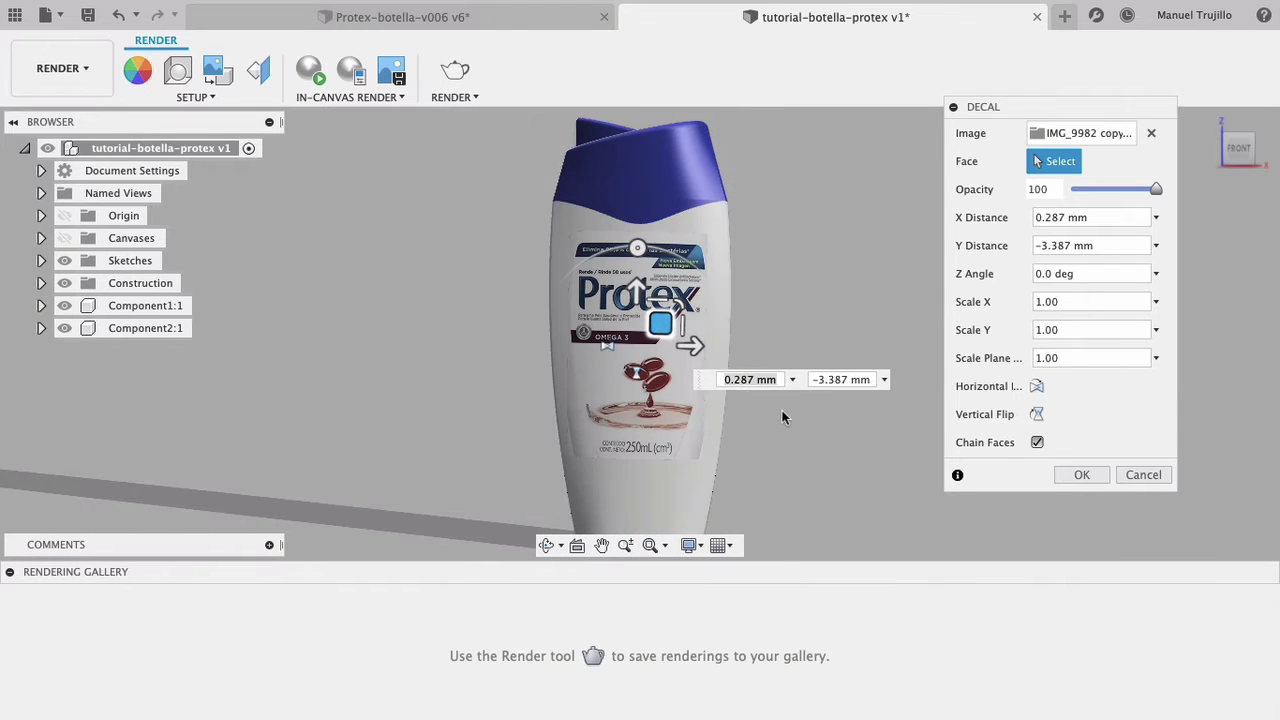
{"action": "left_click_drag", "start_coordinate": [684, 303], "coordinate": [680, 307]}
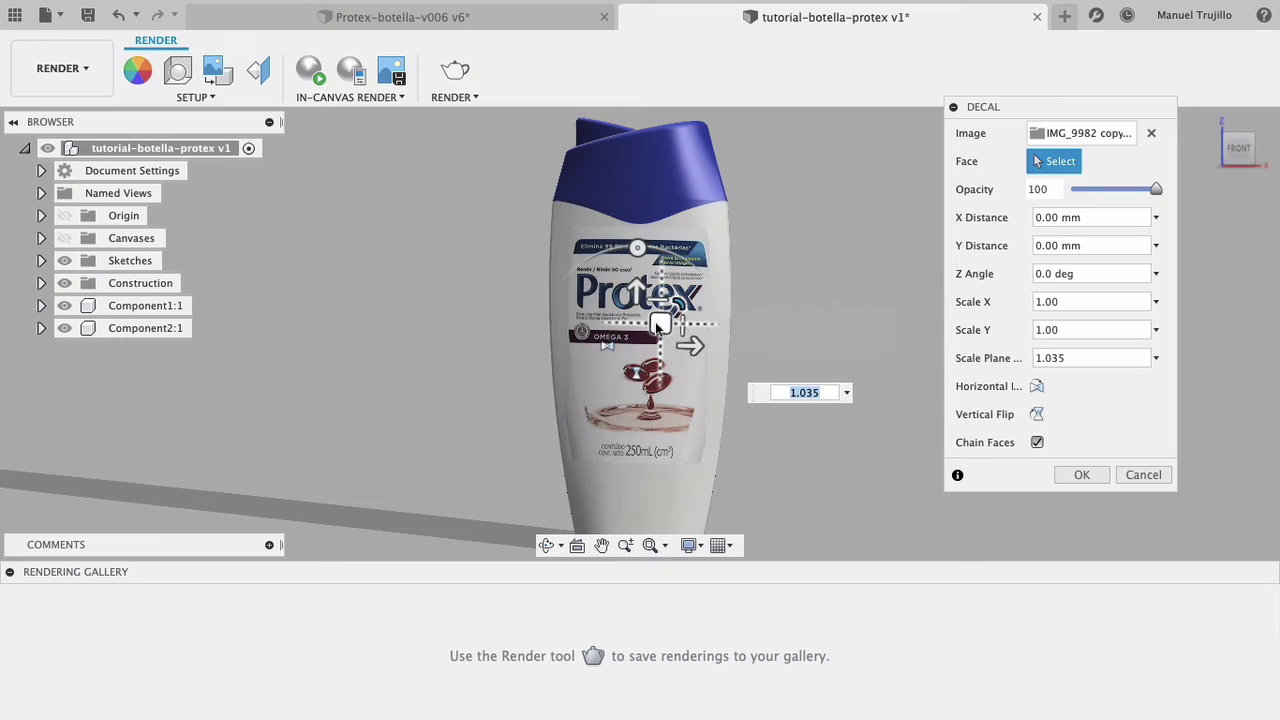
{"action": "left_click_drag", "start_coordinate": [658, 324], "coordinate": [660, 333]}
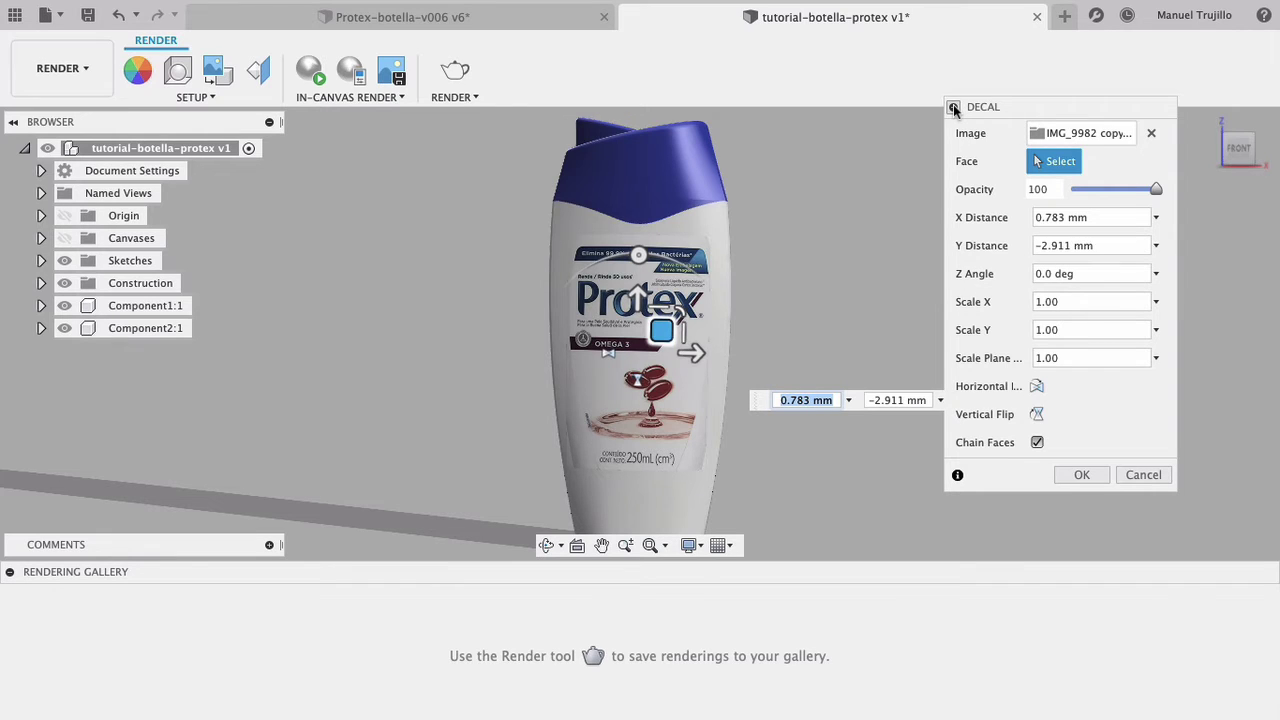
{"action": "left_click", "coordinate": [1081, 474]}
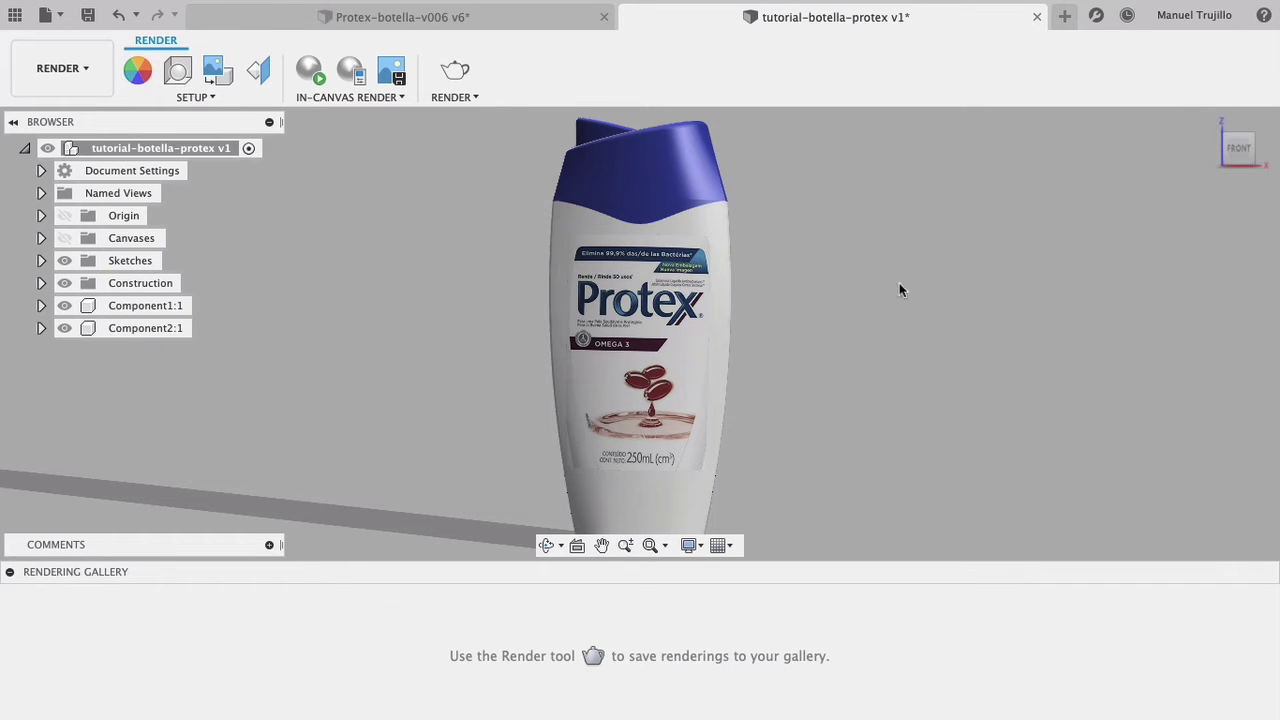
Step: Orbit to a three-quarter view of the bottle and zoom out to show its shadow
{"action": "left_click", "coordinate": [547, 545]}
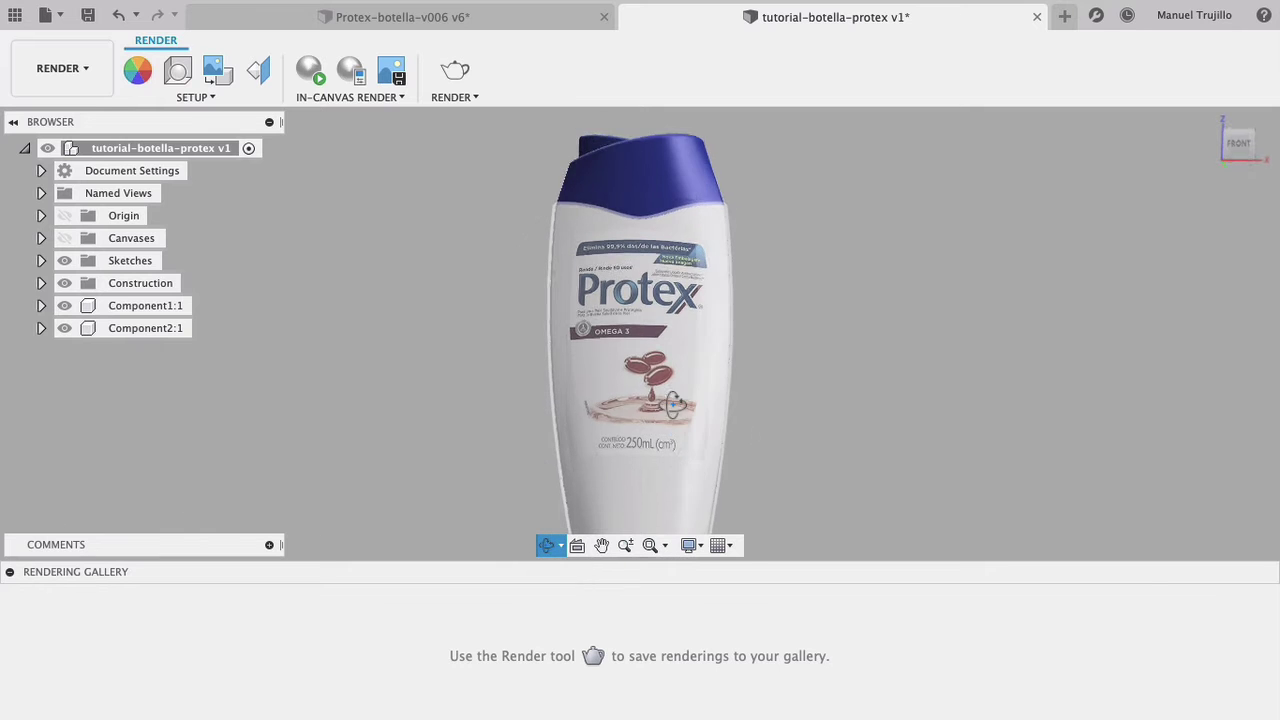
{"action": "mouse_move", "coordinate": [673, 403]}
{"action": "left_mouse_down"}
{"action": "mouse_move", "coordinate": [597, 476]}
{"action": "mouse_move", "coordinate": [624, 479]}
{"action": "left_mouse_up"}
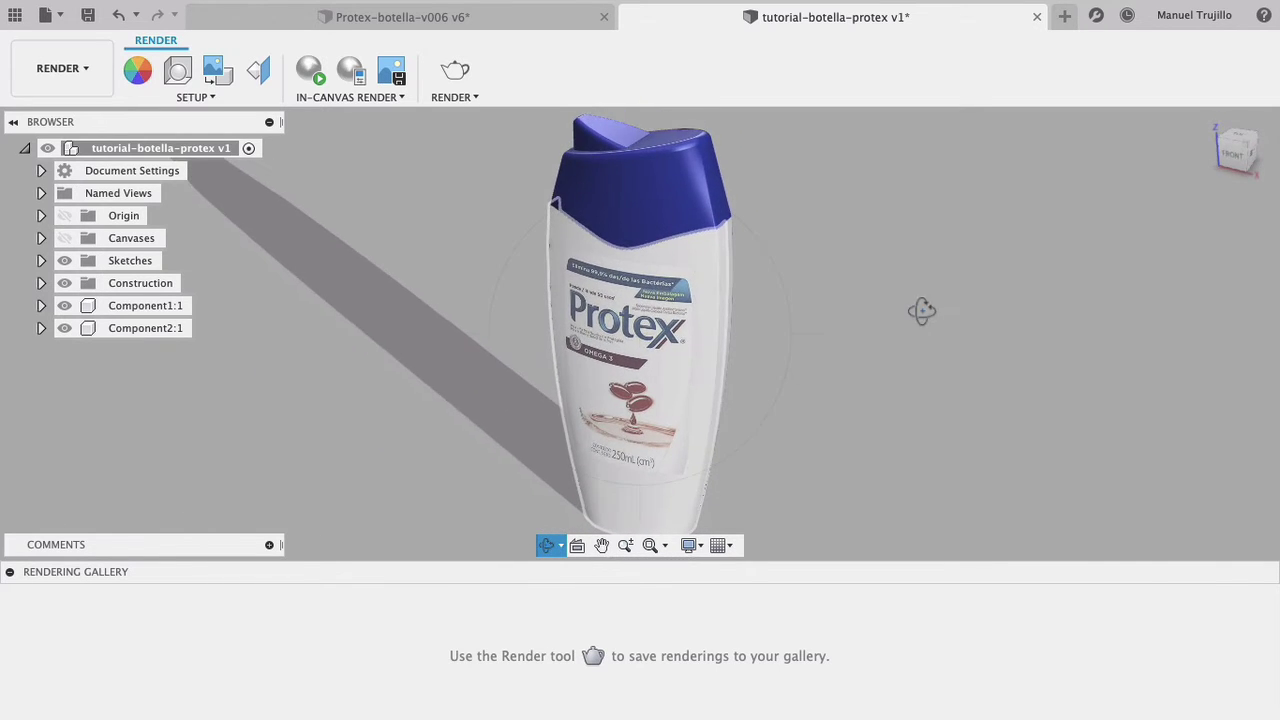
{"action": "key", "text": "Escape"}
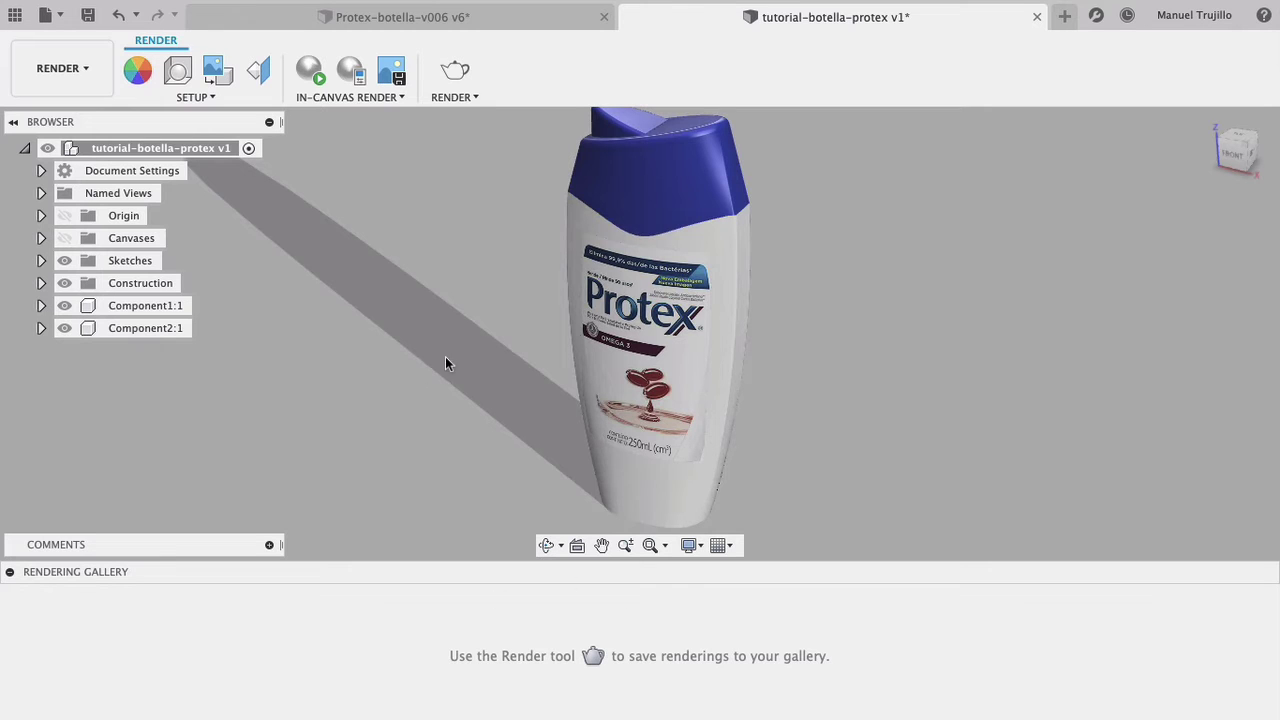
{"action": "left_click", "coordinate": [625, 545]}
{"action": "left_click_drag", "start_coordinate": [679, 471], "coordinate": [677, 457]}
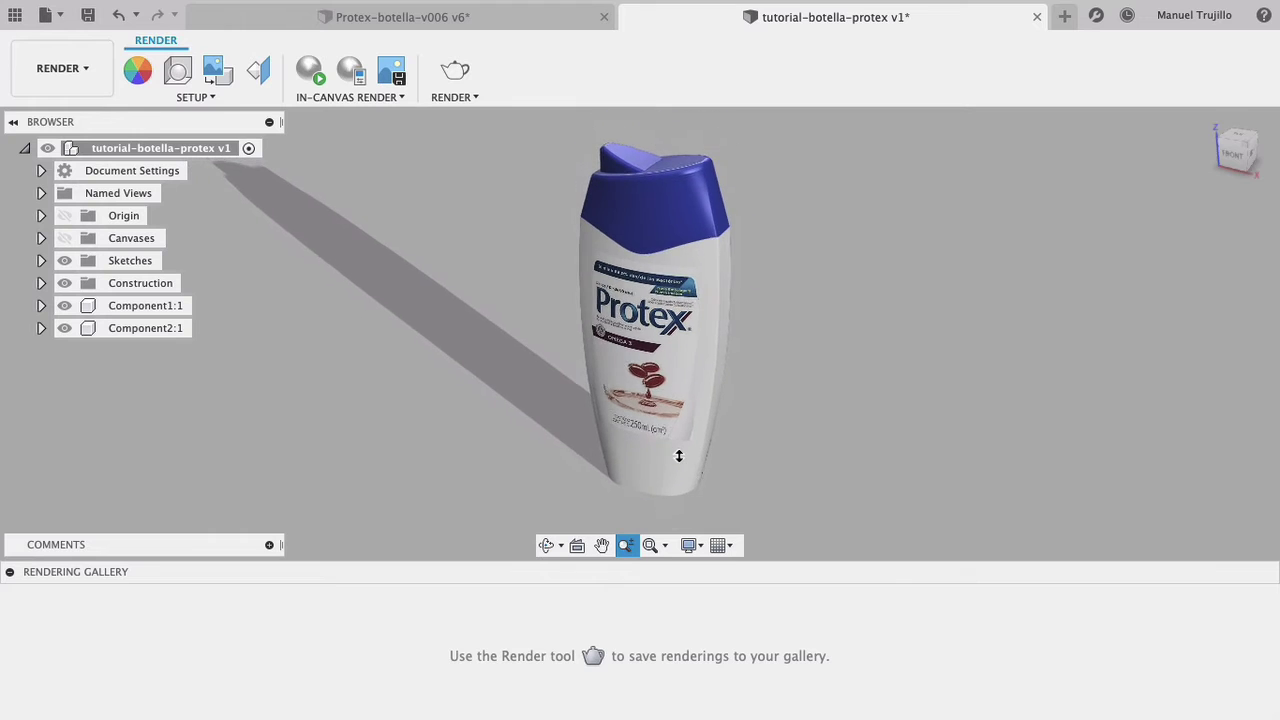
{"action": "left_click", "coordinate": [699, 545]}
{"action": "mouse_move", "coordinate": [720, 629]}
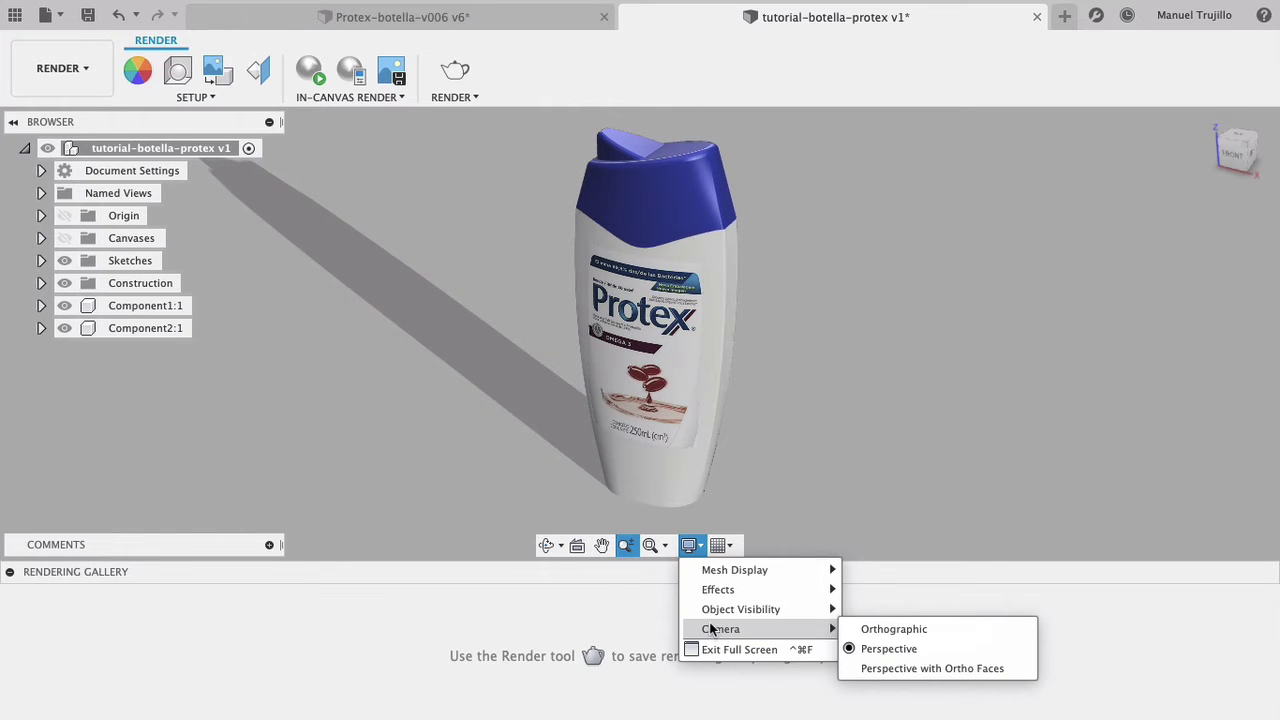
{"action": "key", "text": "Escape"}
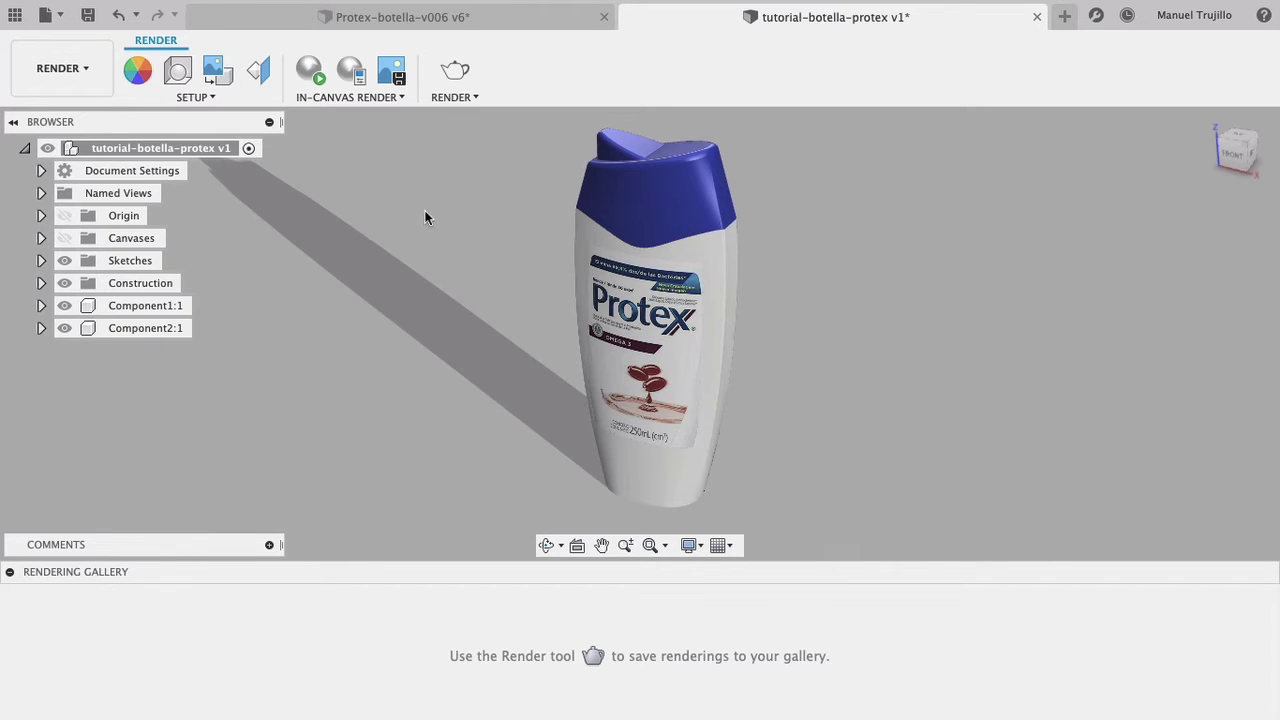
Step: Start a Final-quality cloud render 800 px tall and 1280 px wide
{"action": "left_click", "coordinate": [459, 78]}
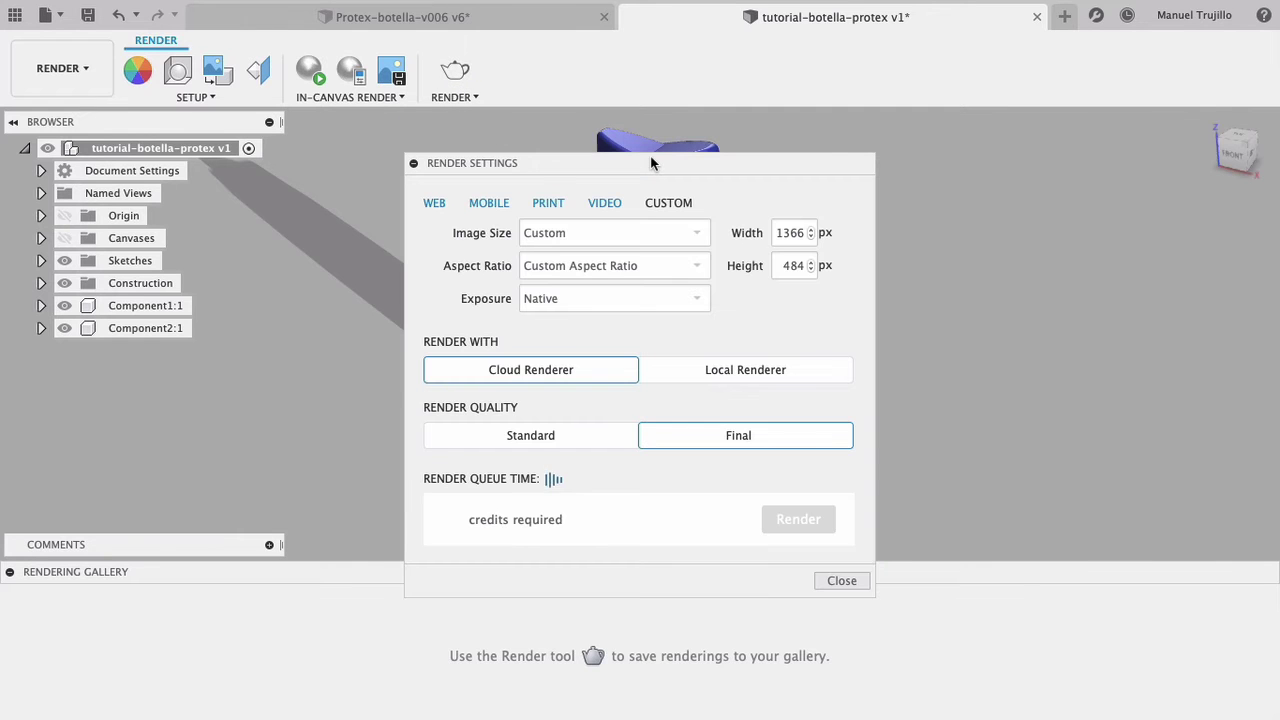
{"action": "left_click_drag", "start_coordinate": [651, 163], "coordinate": [380, 97]}
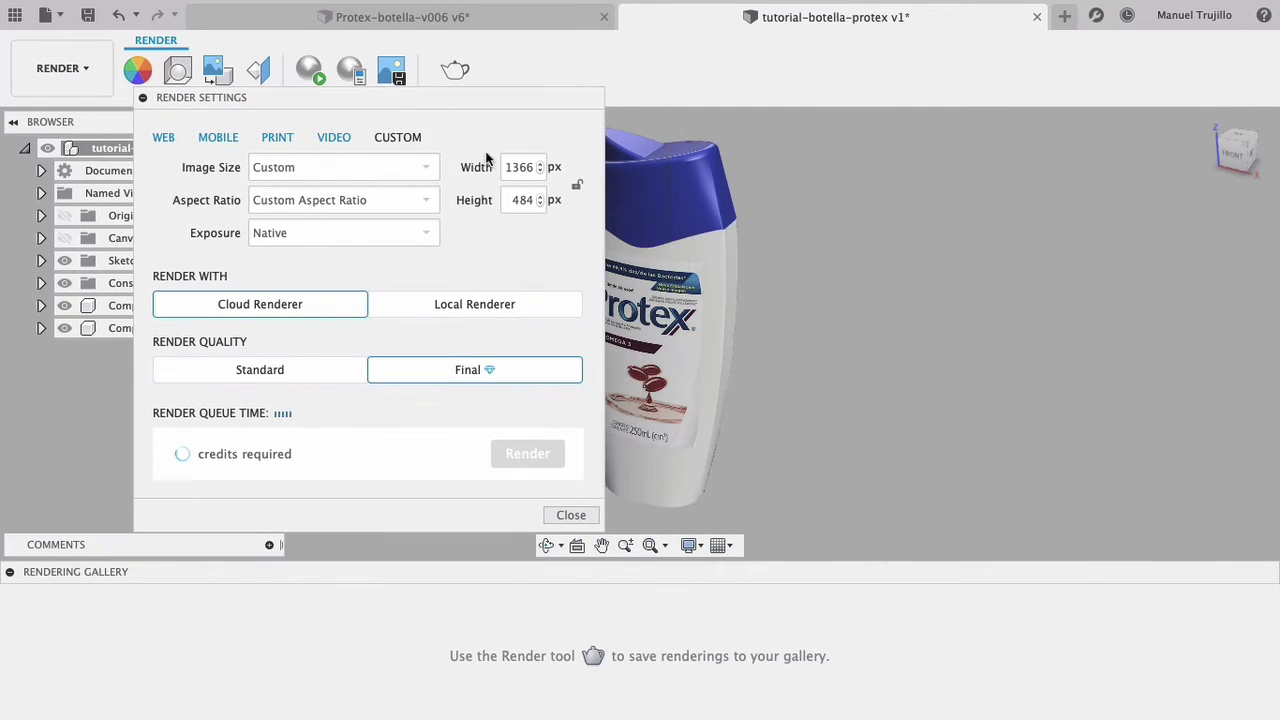
{"action": "double_click", "coordinate": [520, 167]}
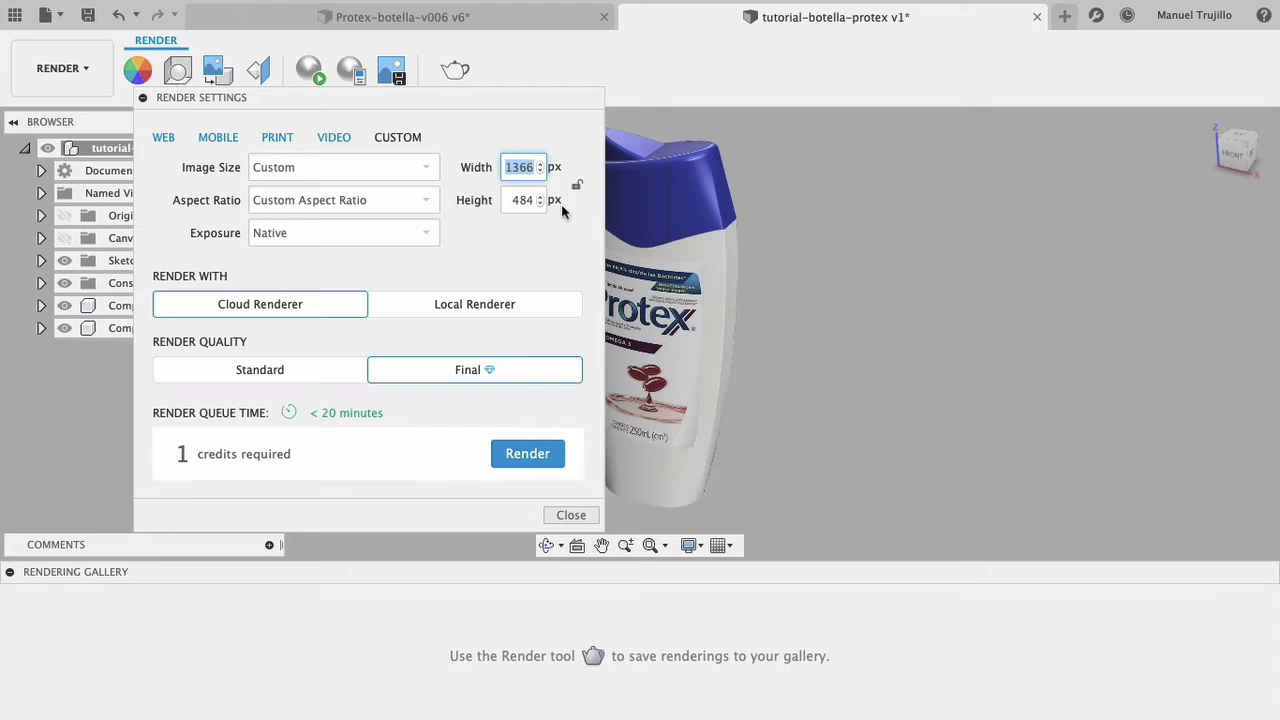
{"action": "key", "text": "Tab"}
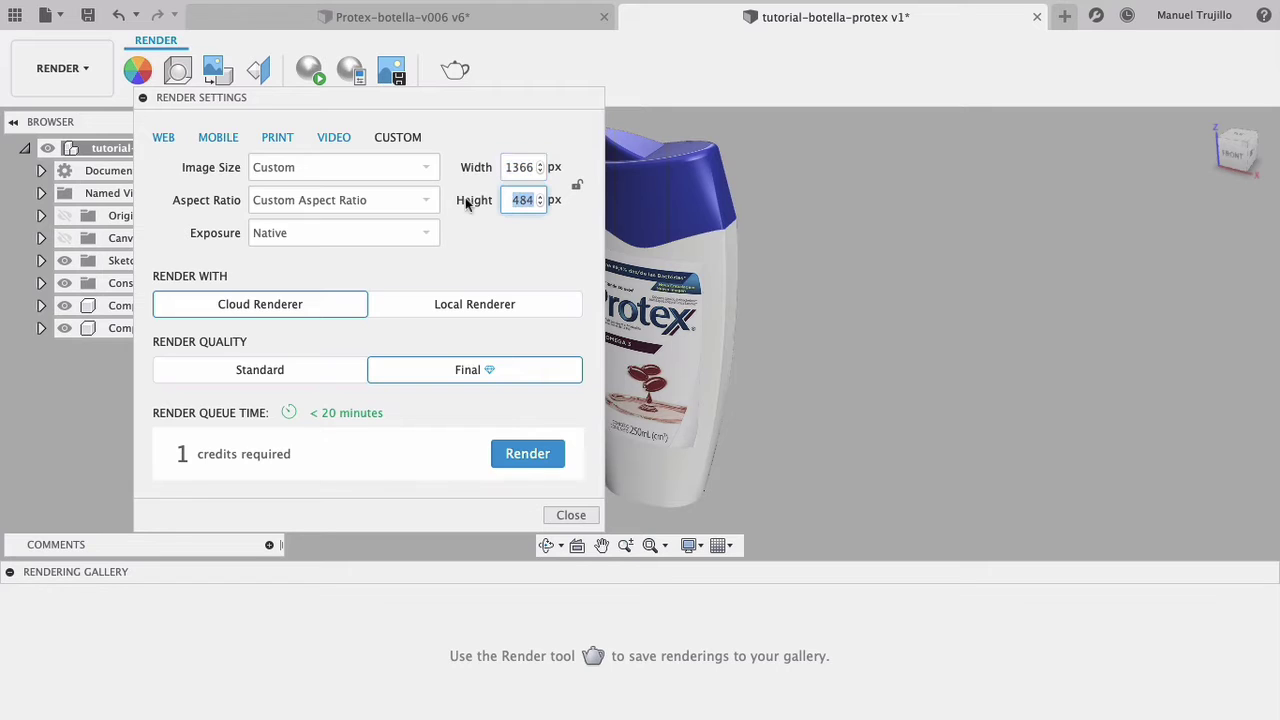
{"action": "type", "text": "800"}
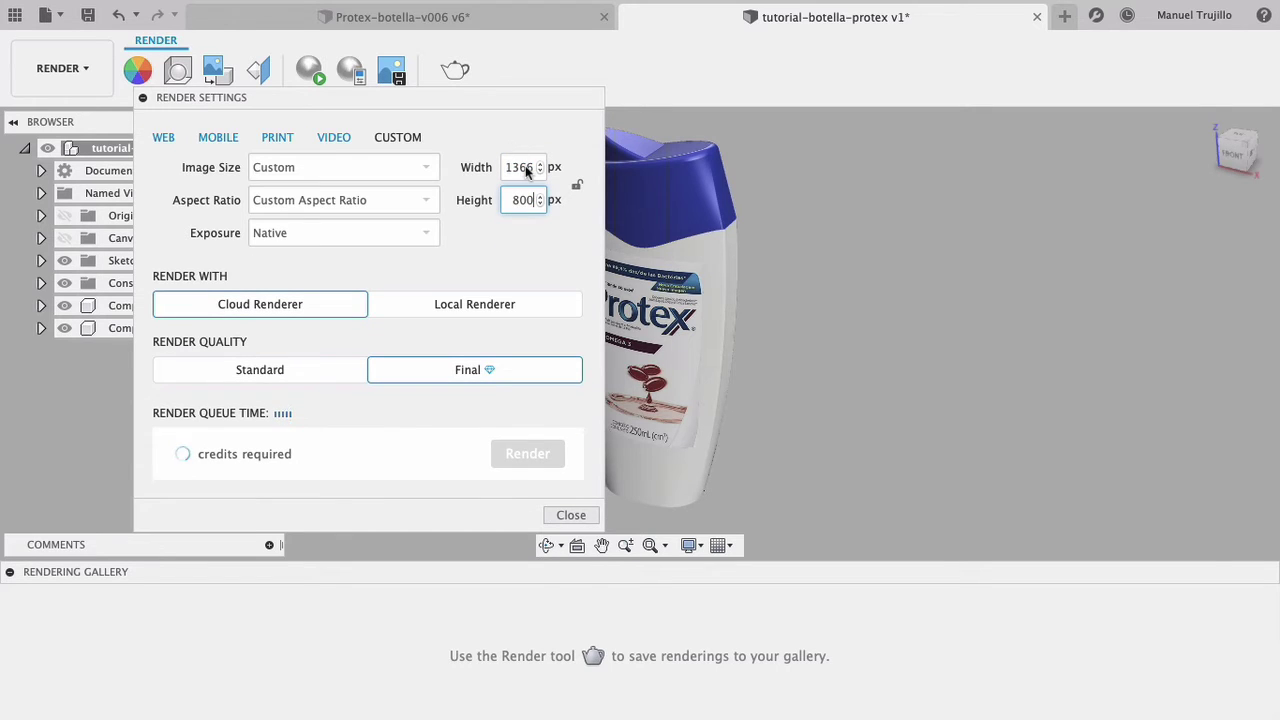
{"action": "double_click", "coordinate": [529, 168]}
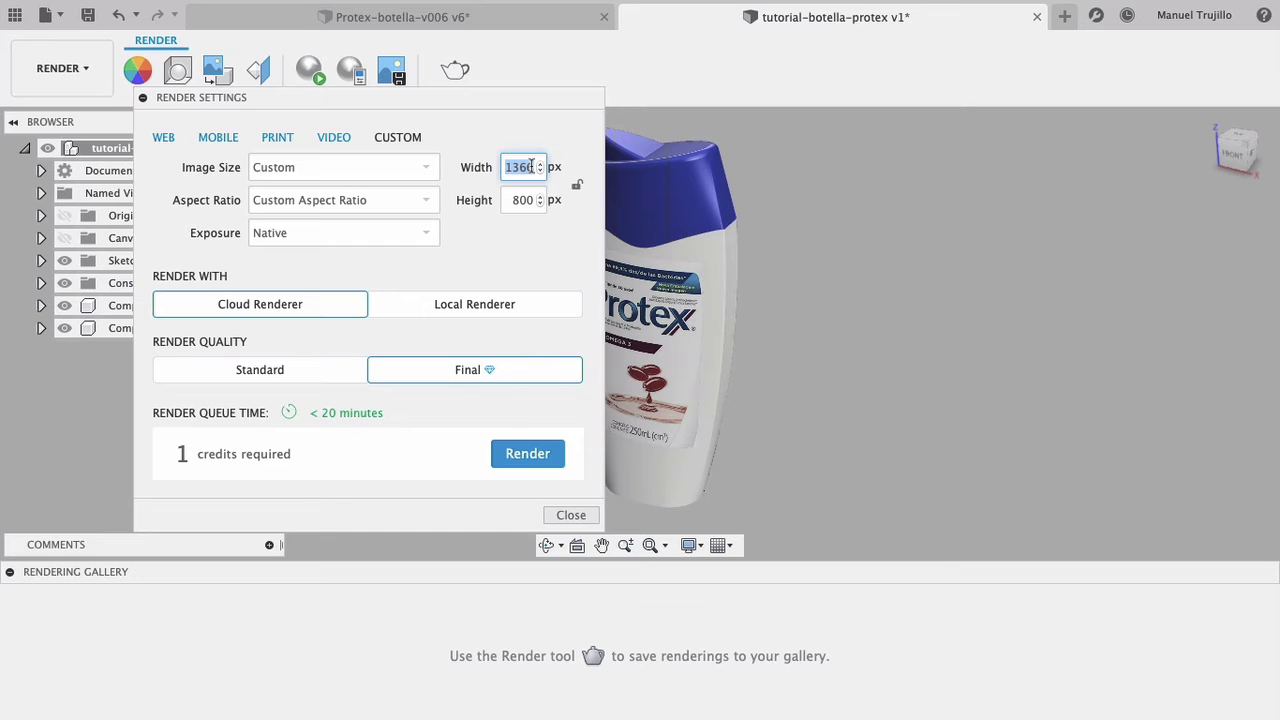
{"action": "type", "text": "1280"}
{"action": "key", "text": "Return"}
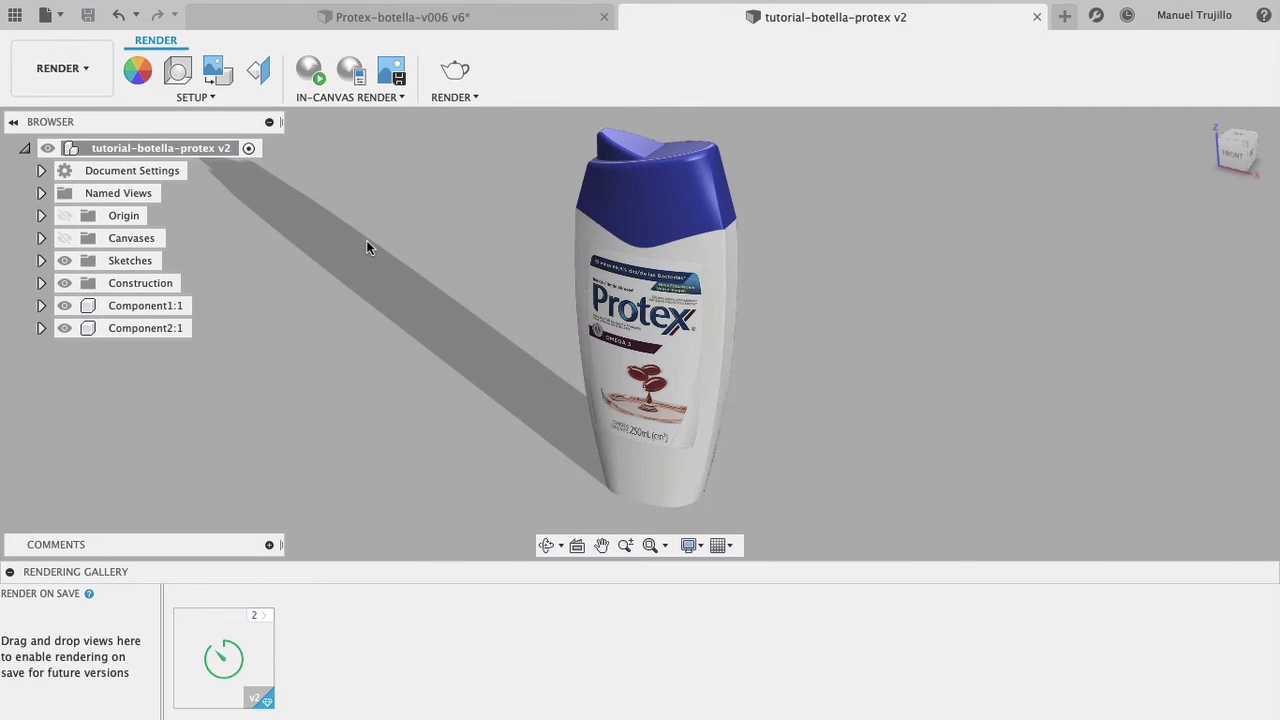
Step: Create a new drawing of the bottle using the ASME standard on an A (8.5in x 11in) sheet
{"action": "left_click", "coordinate": [73, 76]}
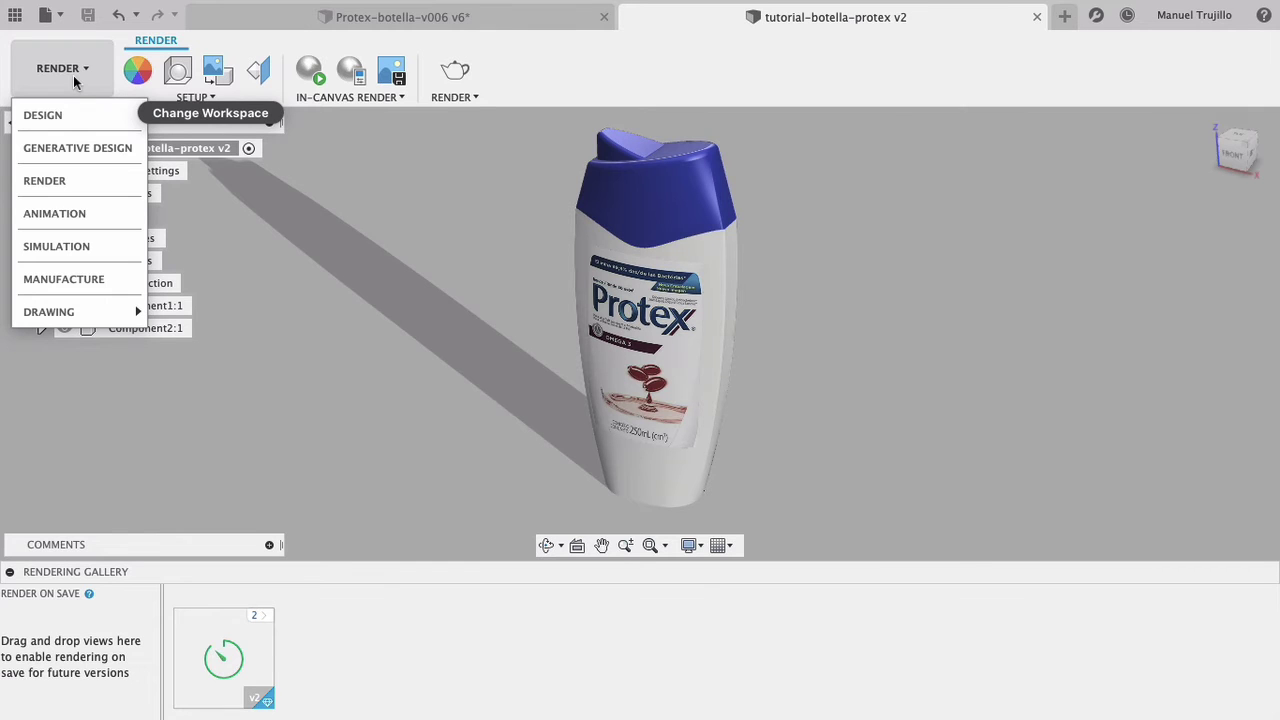
{"action": "mouse_move", "coordinate": [49, 311]}
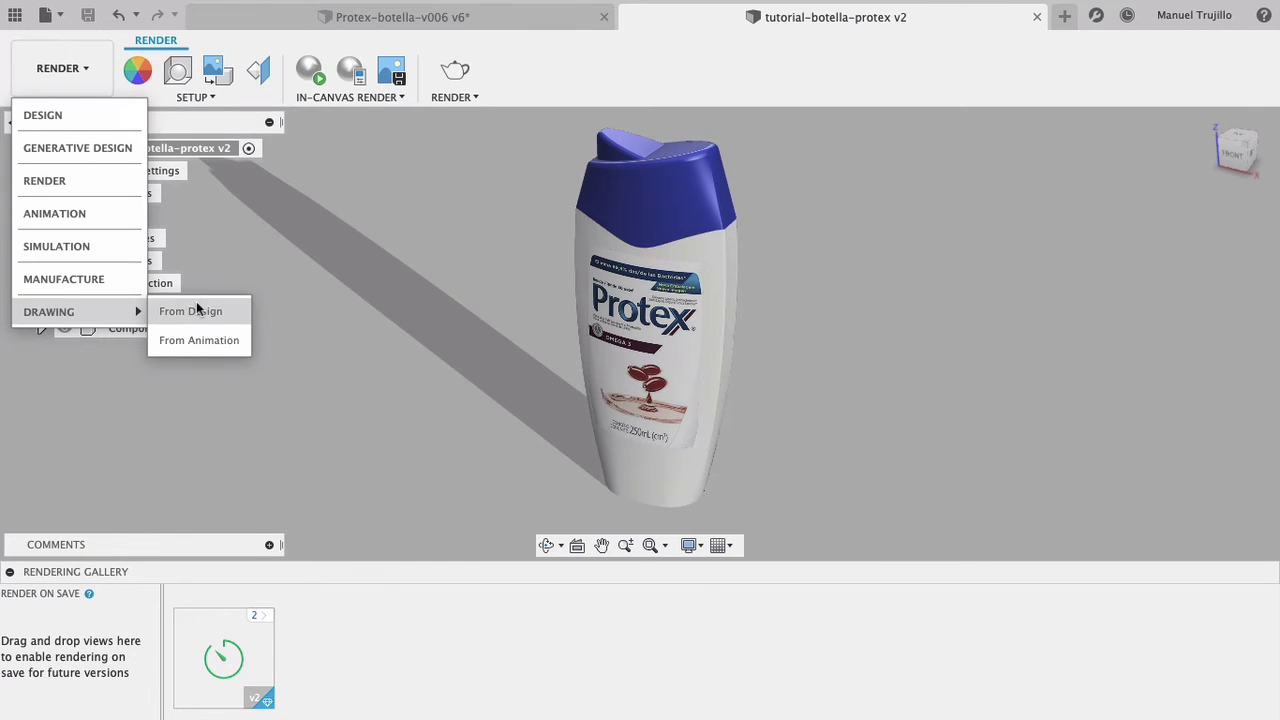
{"action": "left_click", "coordinate": [197, 310]}
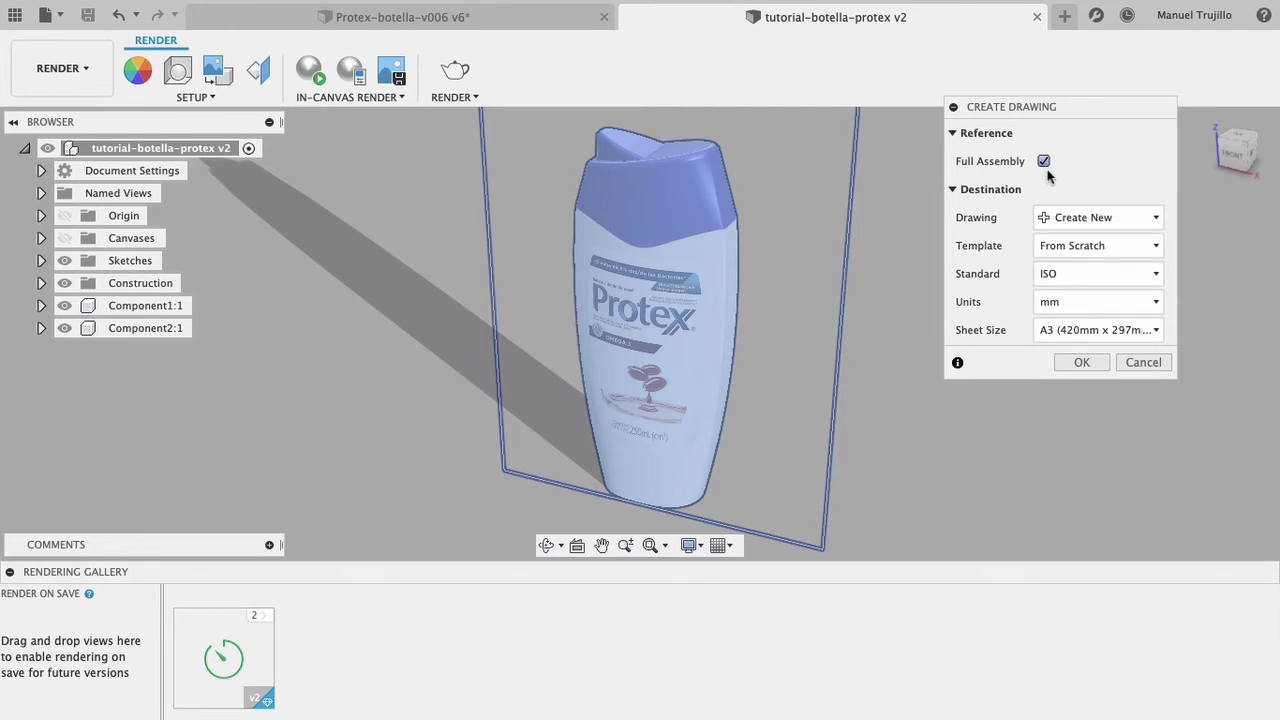
{"action": "left_click", "coordinate": [1077, 276]}
{"action": "left_click", "coordinate": [1074, 298]}
{"action": "left_click", "coordinate": [1110, 336]}
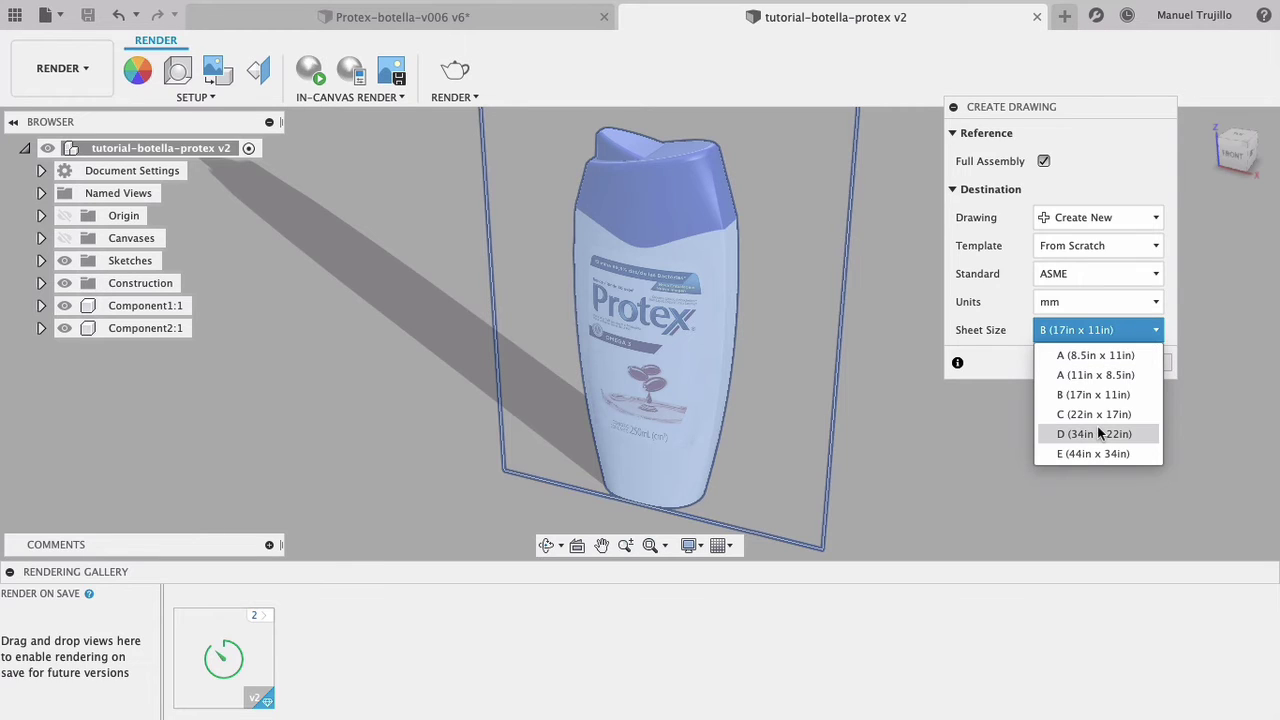
{"action": "left_click", "coordinate": [1093, 354]}
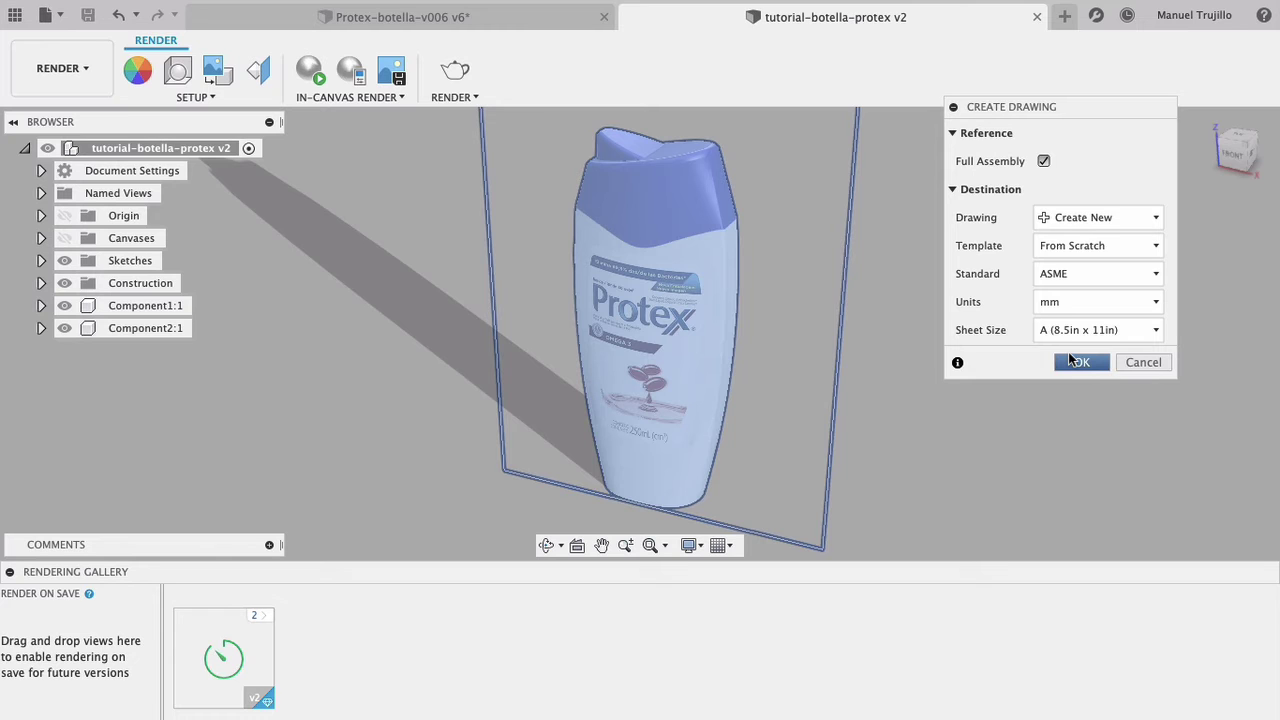
{"action": "left_click", "coordinate": [1076, 361]}
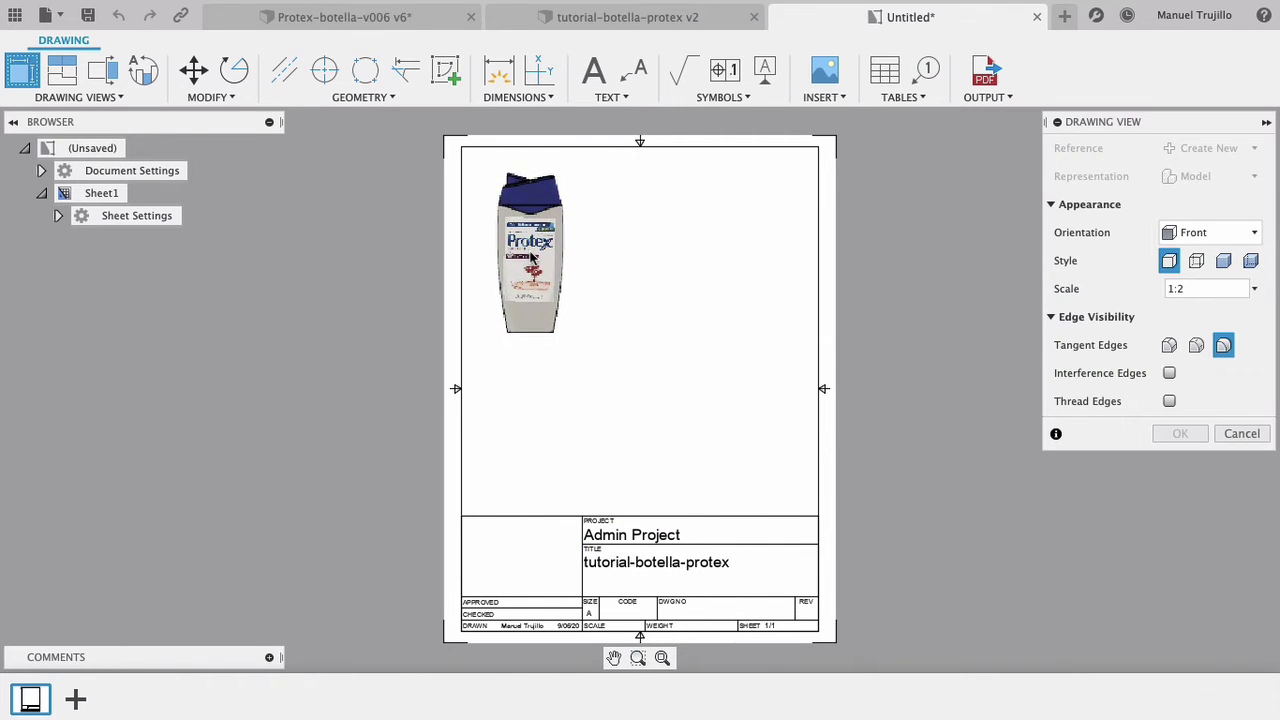
Step: Place the 1:2 front base view near the sheet's upper-left corner
{"action": "left_click", "coordinate": [531, 257]}
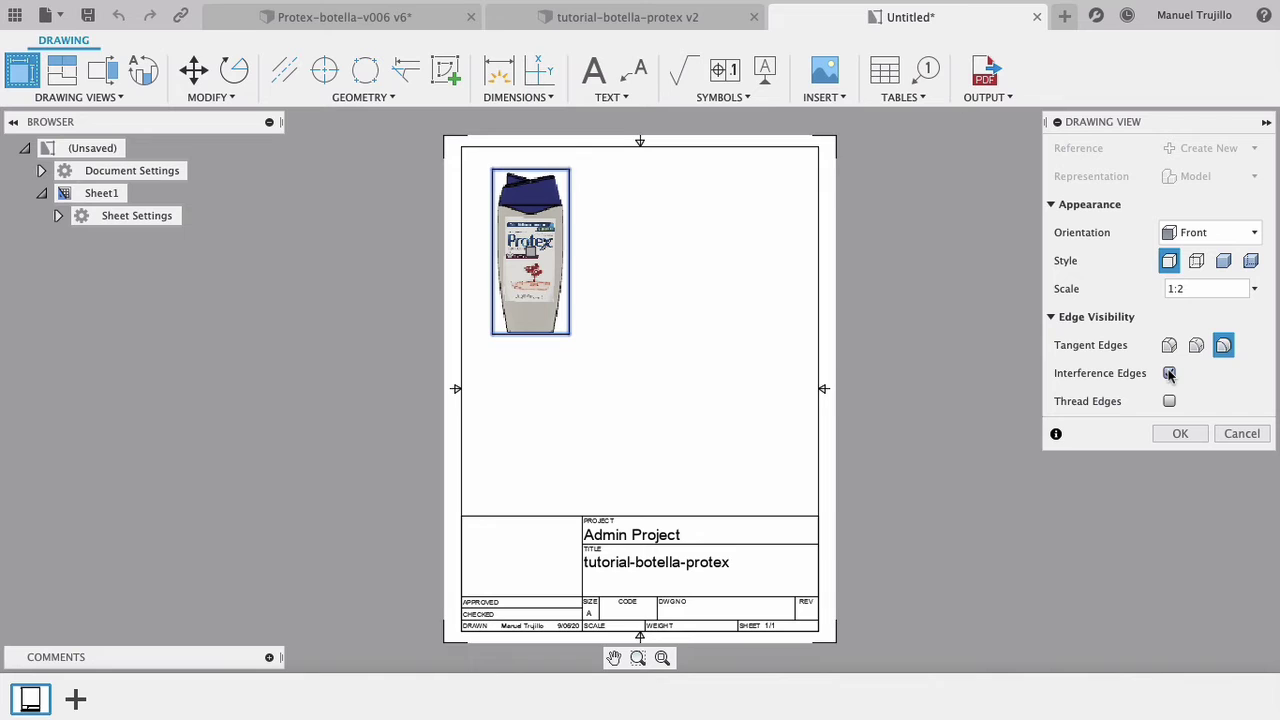
{"action": "left_click", "coordinate": [1182, 433]}
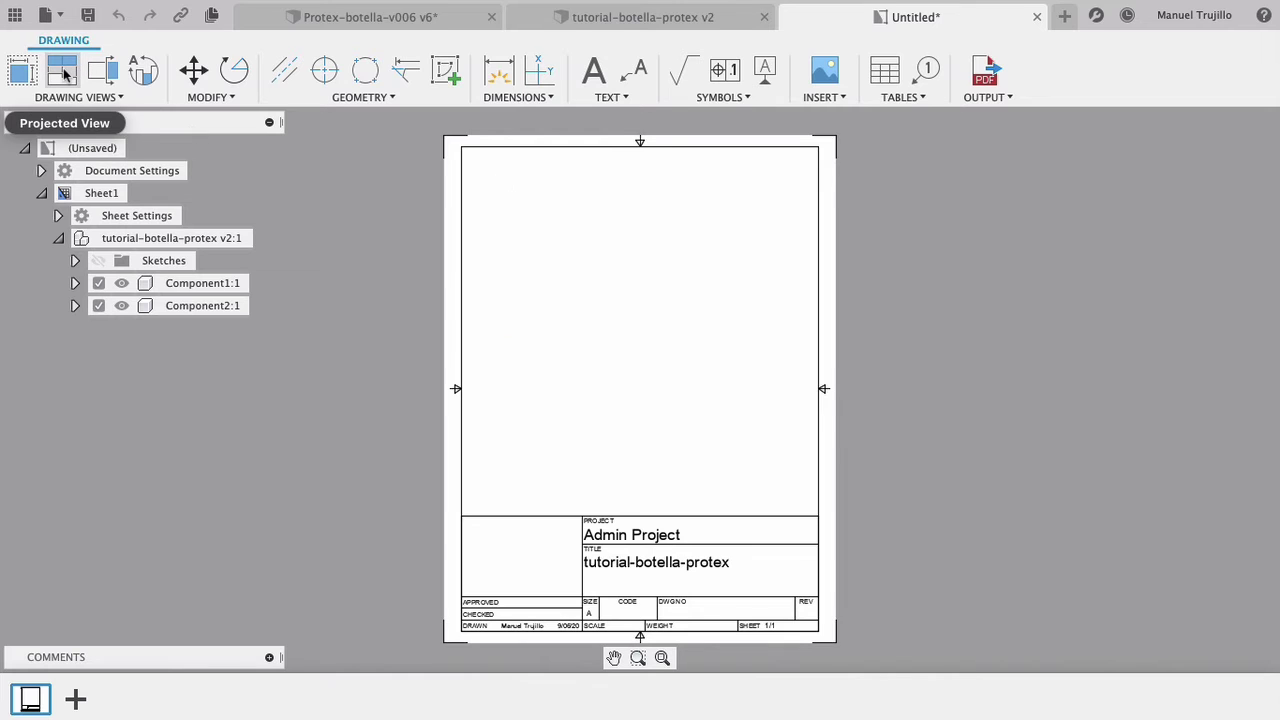
{"action": "left_click", "coordinate": [63, 77]}
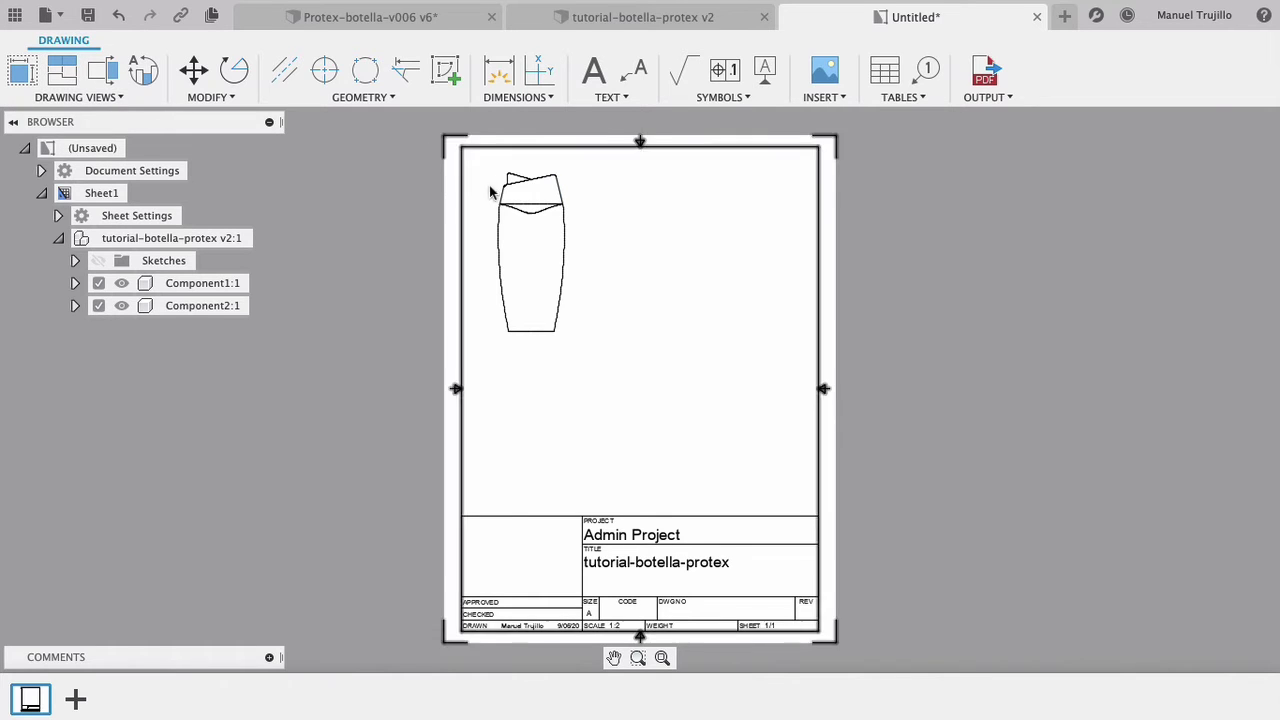
{"action": "left_click", "coordinate": [541, 241]}
{"action": "right_click", "coordinate": [541, 241]}
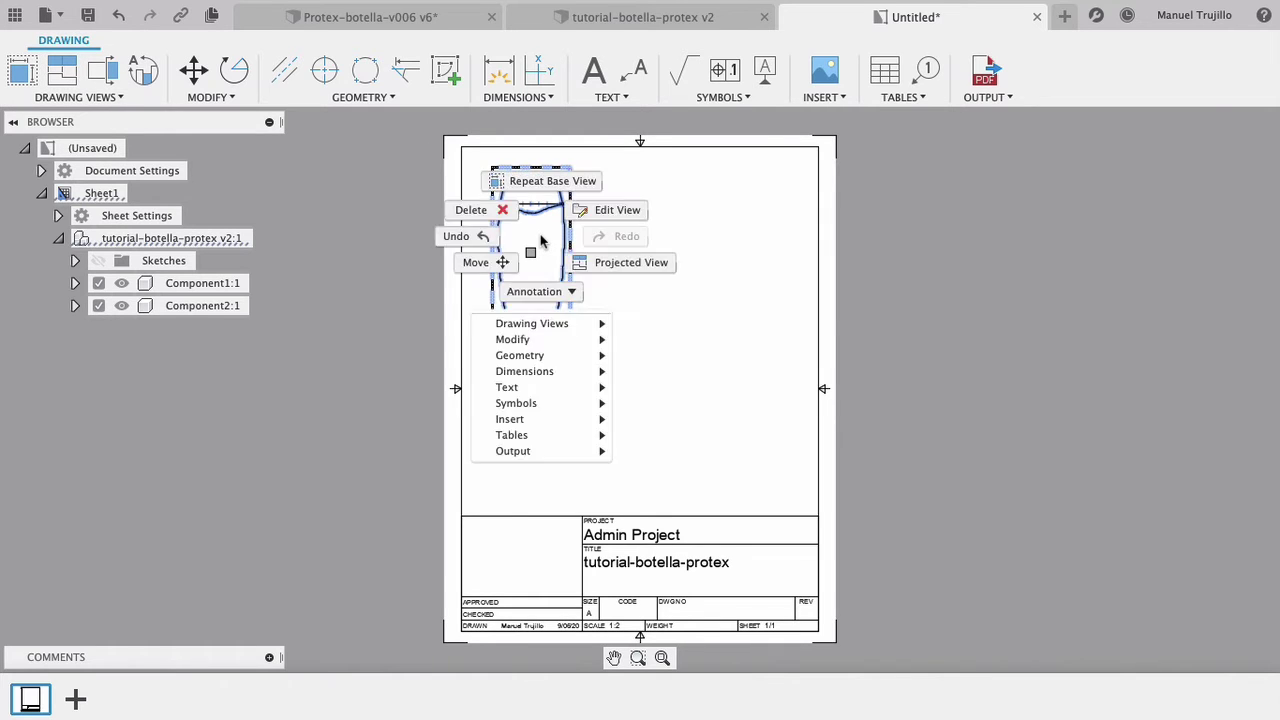
{"action": "key", "text": "Escape"}
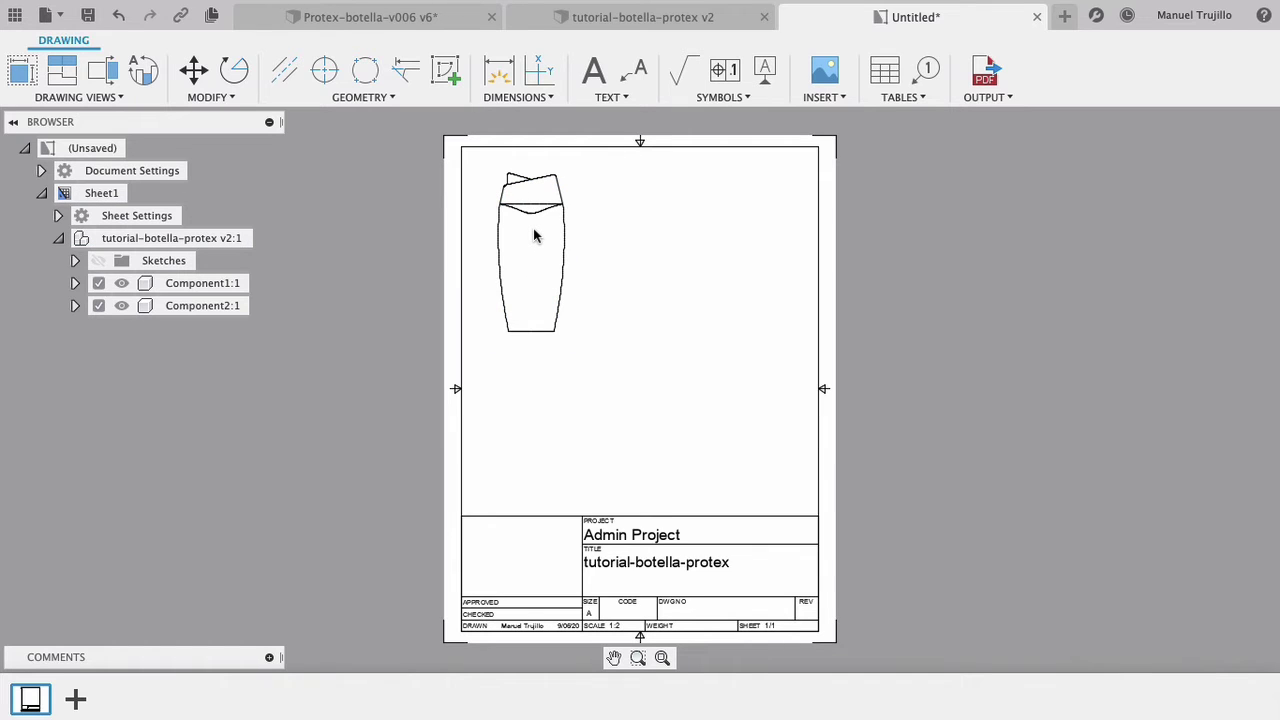
Step: Change the front view's display style to Shaded
{"action": "double_click", "coordinate": [534, 236]}
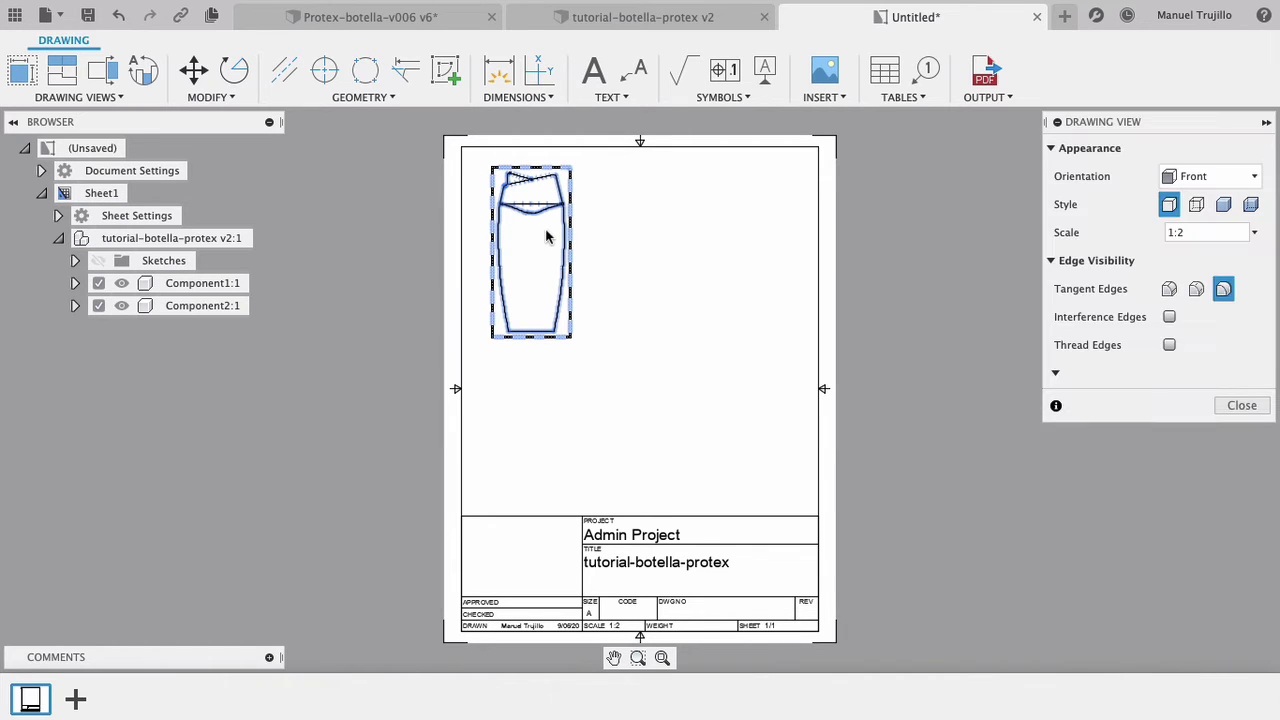
{"action": "left_click", "coordinate": [1250, 205]}
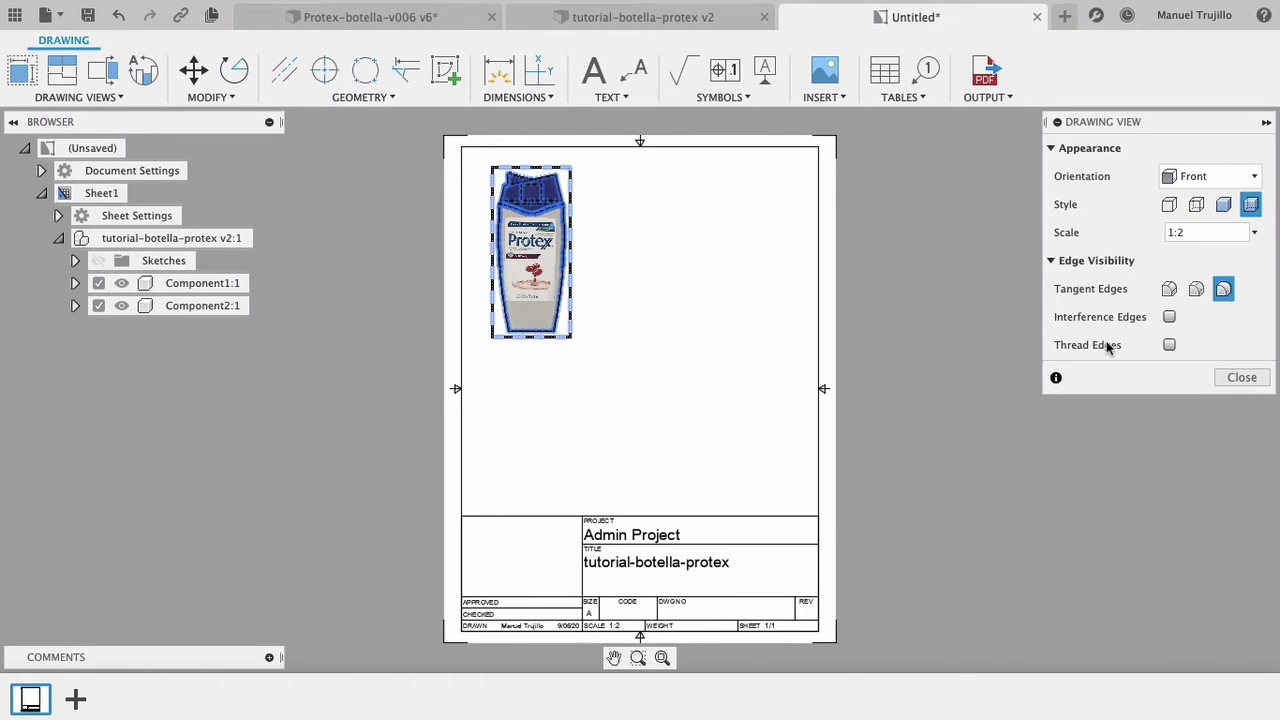
{"action": "left_click", "coordinate": [1228, 206]}
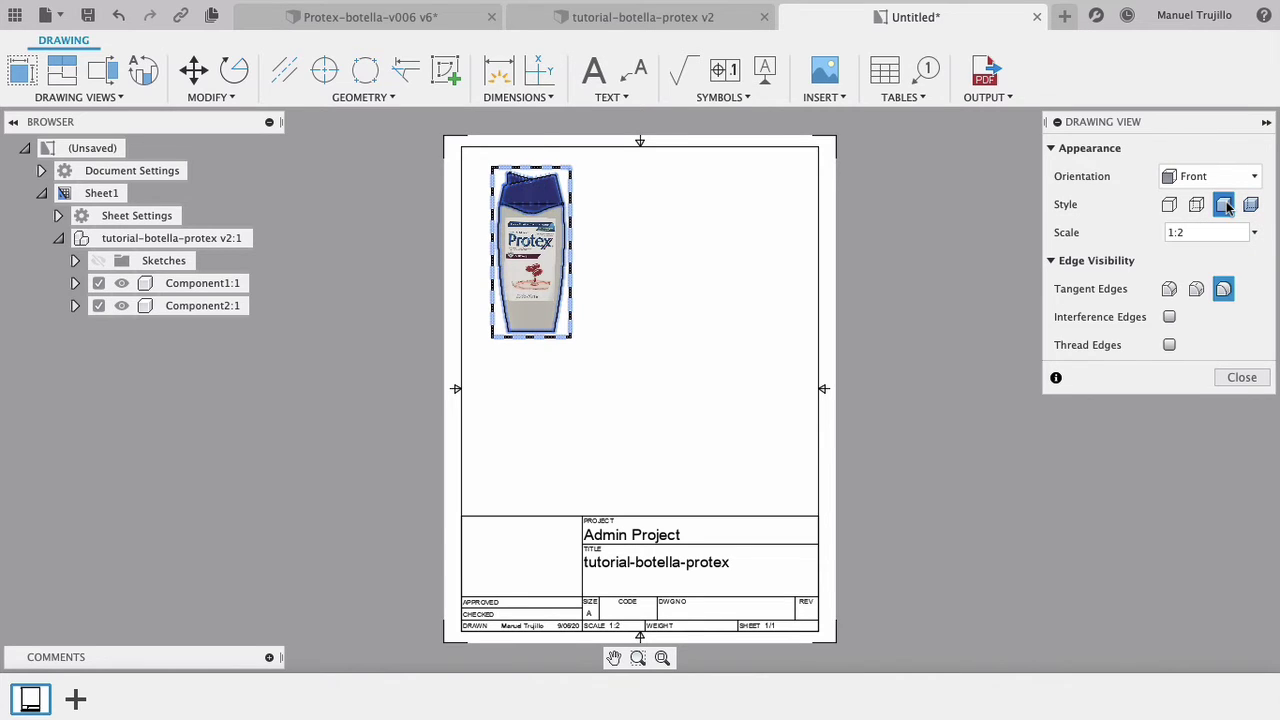
{"action": "left_click", "coordinate": [1242, 378]}
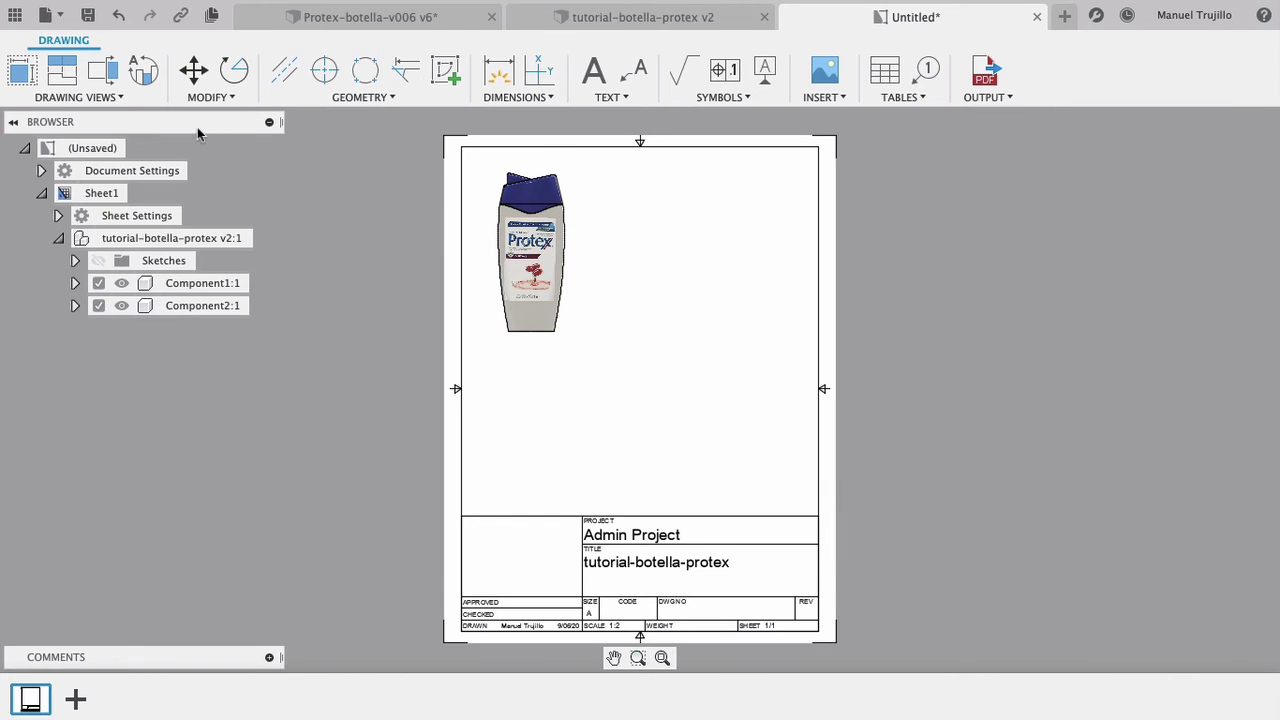
Step: Project side, isometric, bottom and top views from the front view
{"action": "left_click", "coordinate": [62, 70]}
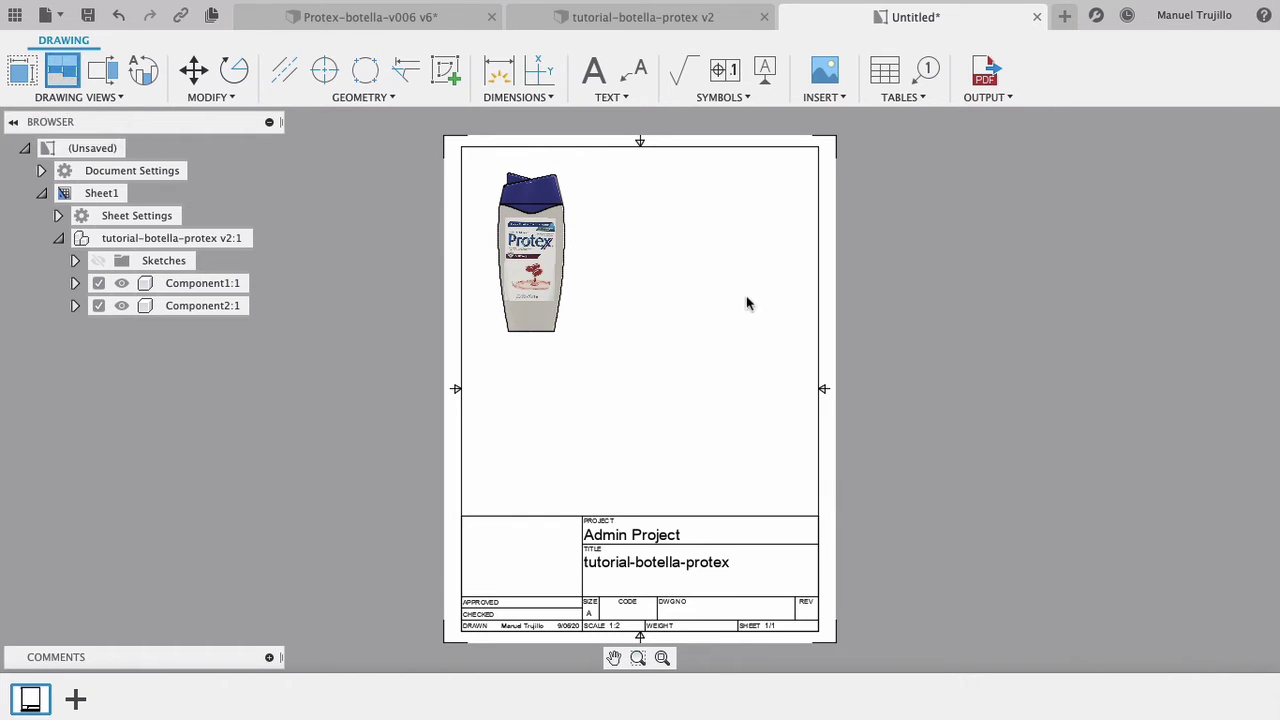
{"action": "left_click", "coordinate": [563, 256]}
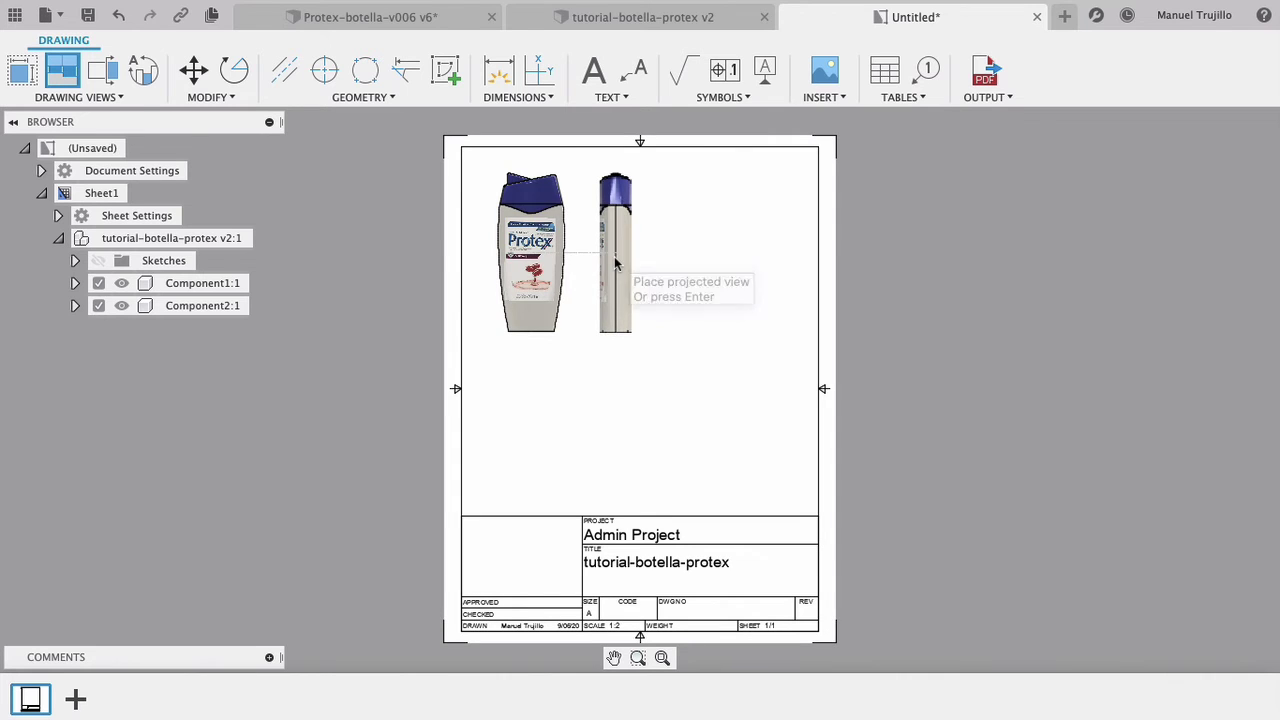
{"action": "left_click", "coordinate": [615, 262]}
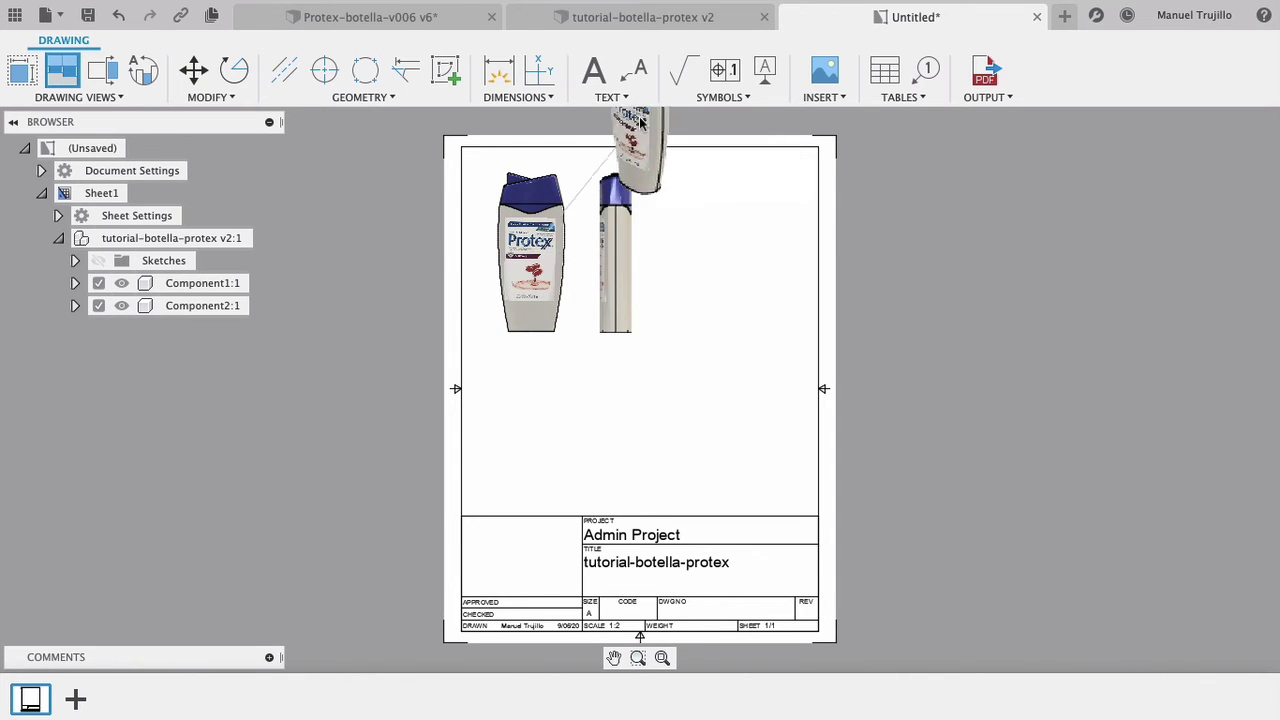
{"action": "left_click", "coordinate": [626, 121]}
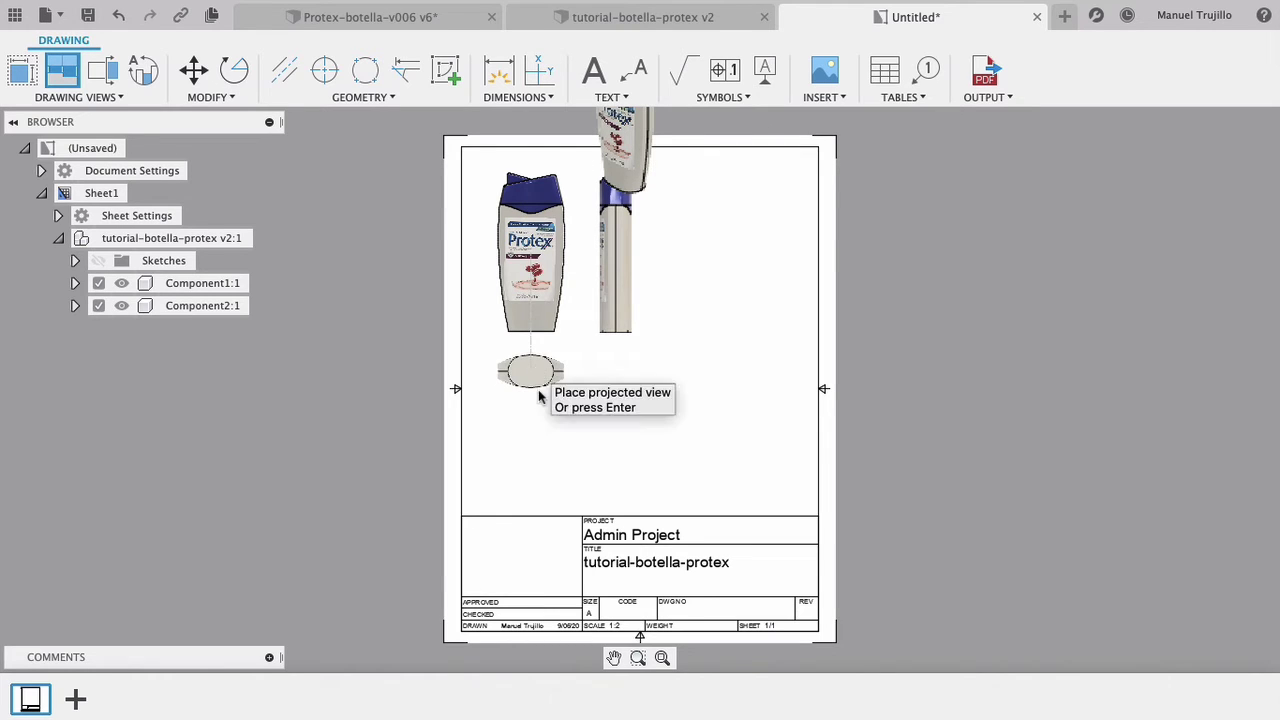
{"action": "left_click", "coordinate": [539, 395]}
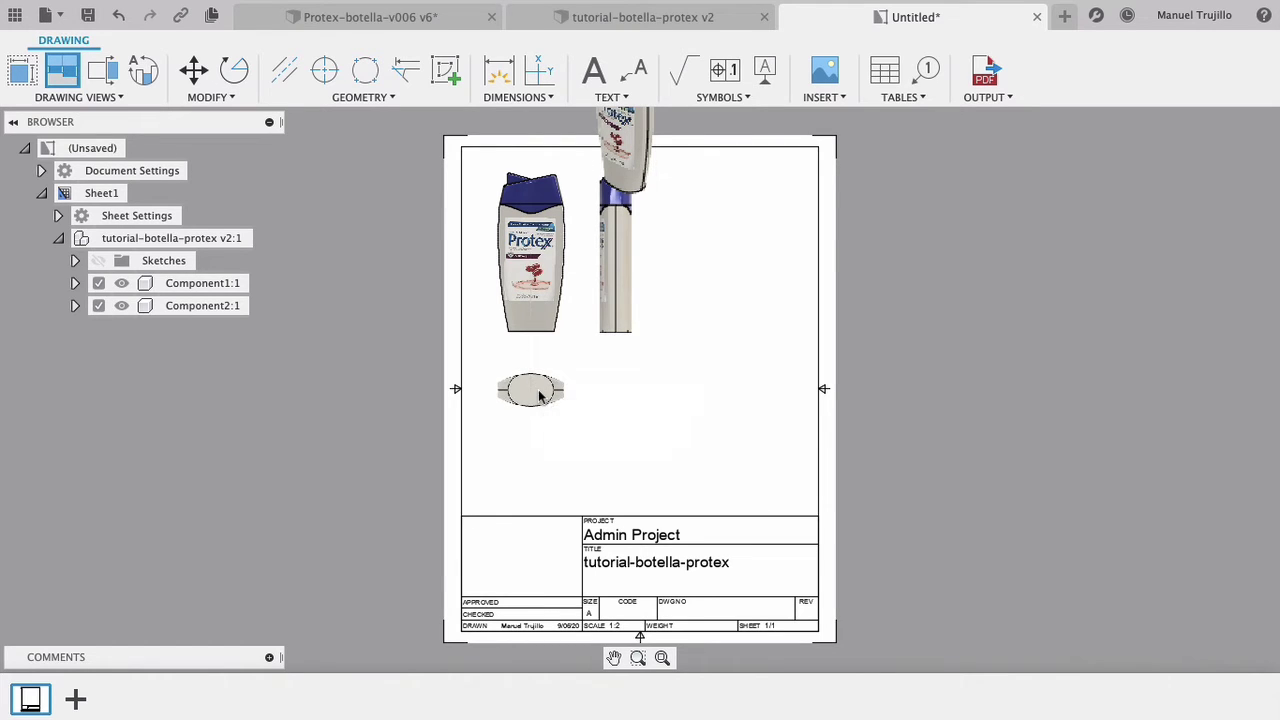
{"action": "left_click", "coordinate": [540, 134]}
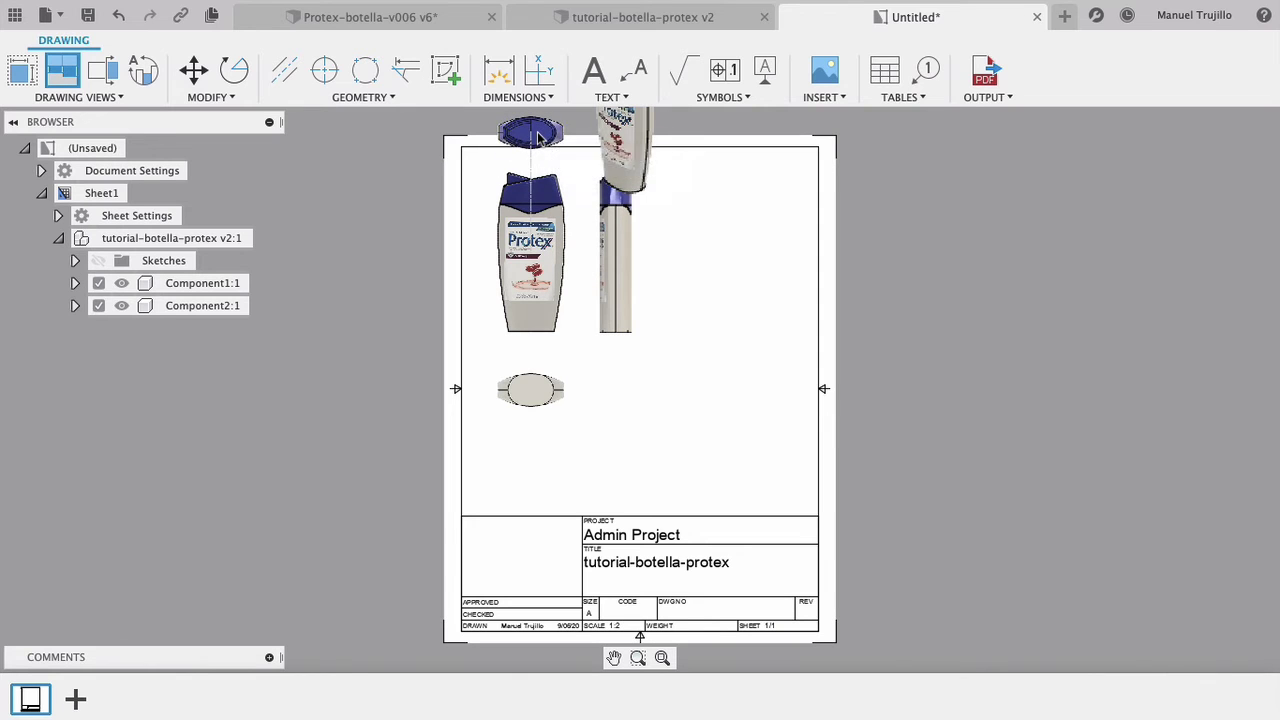
{"action": "key", "text": "Return"}
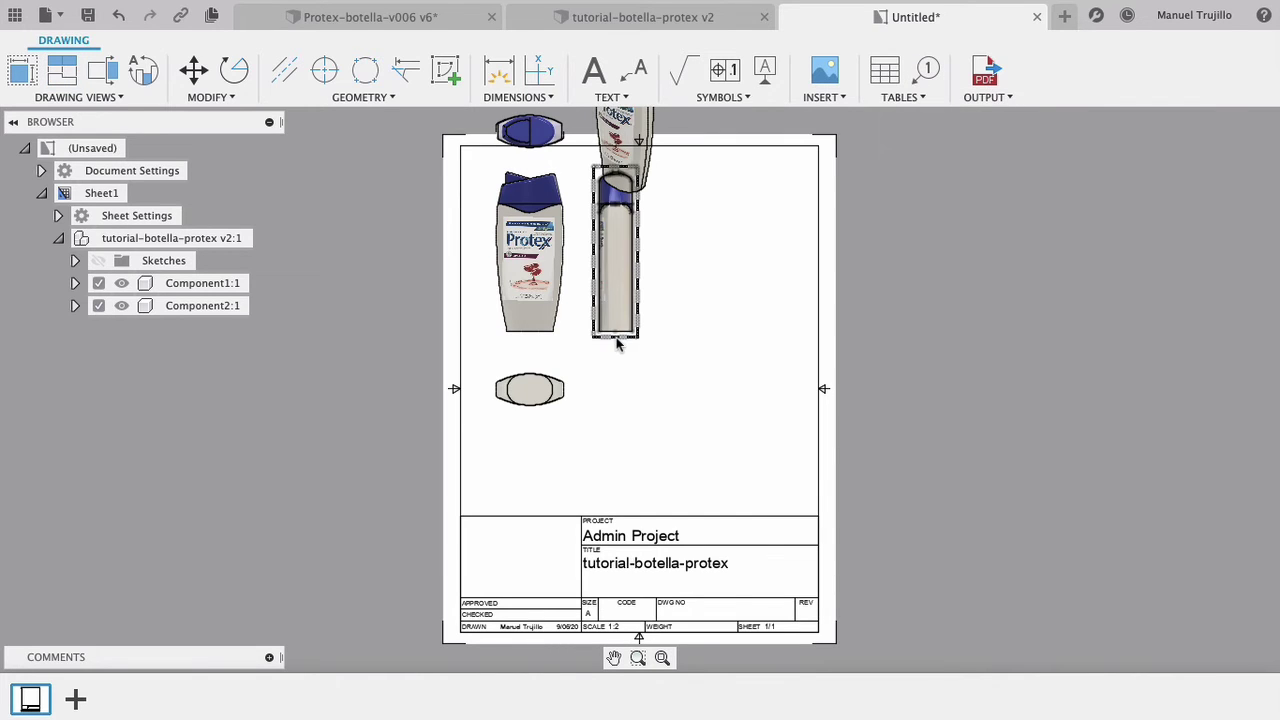
Step: Return to the bottle model document
{"action": "left_click", "coordinate": [617, 341]}
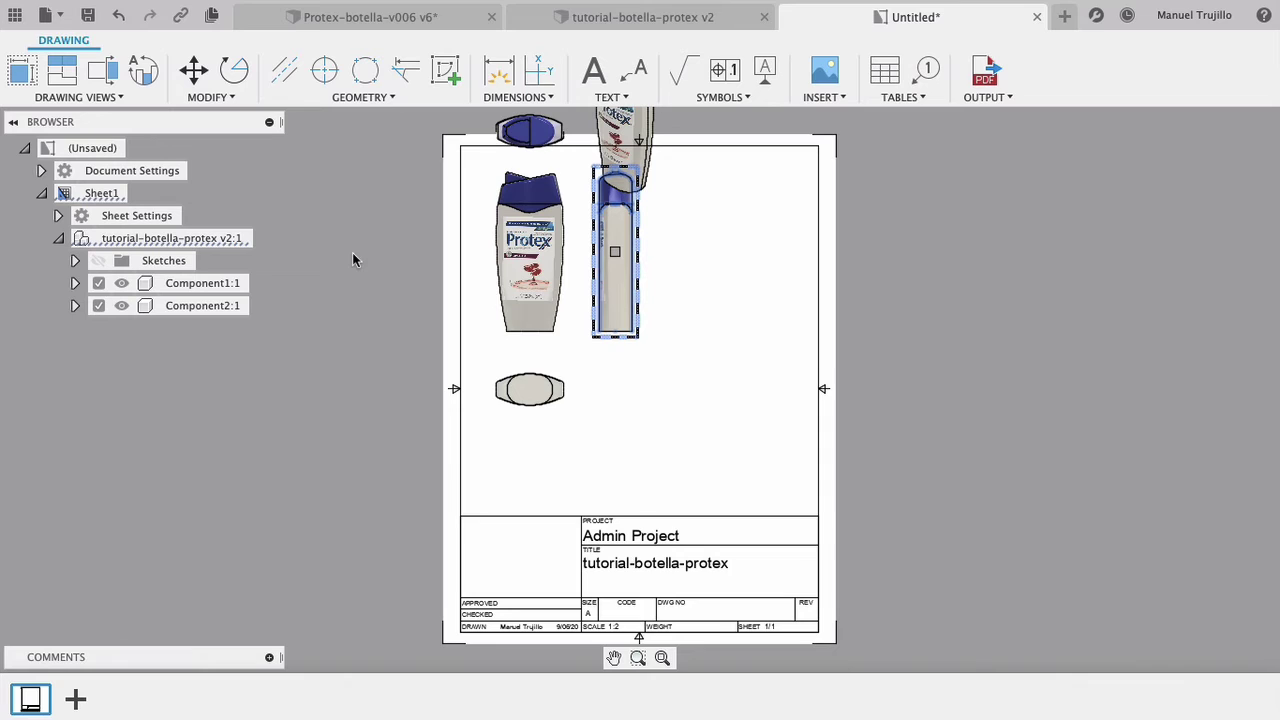
{"action": "key", "text": "Escape"}
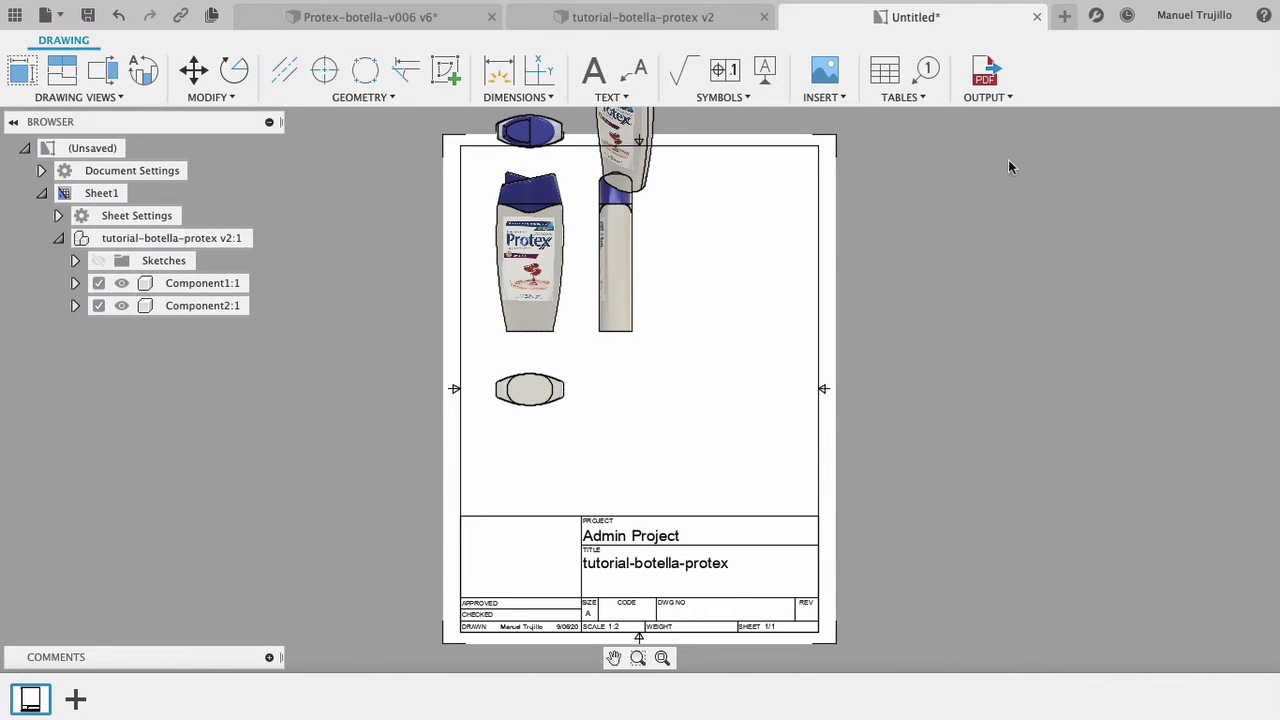
{"action": "left_click", "coordinate": [688, 17]}
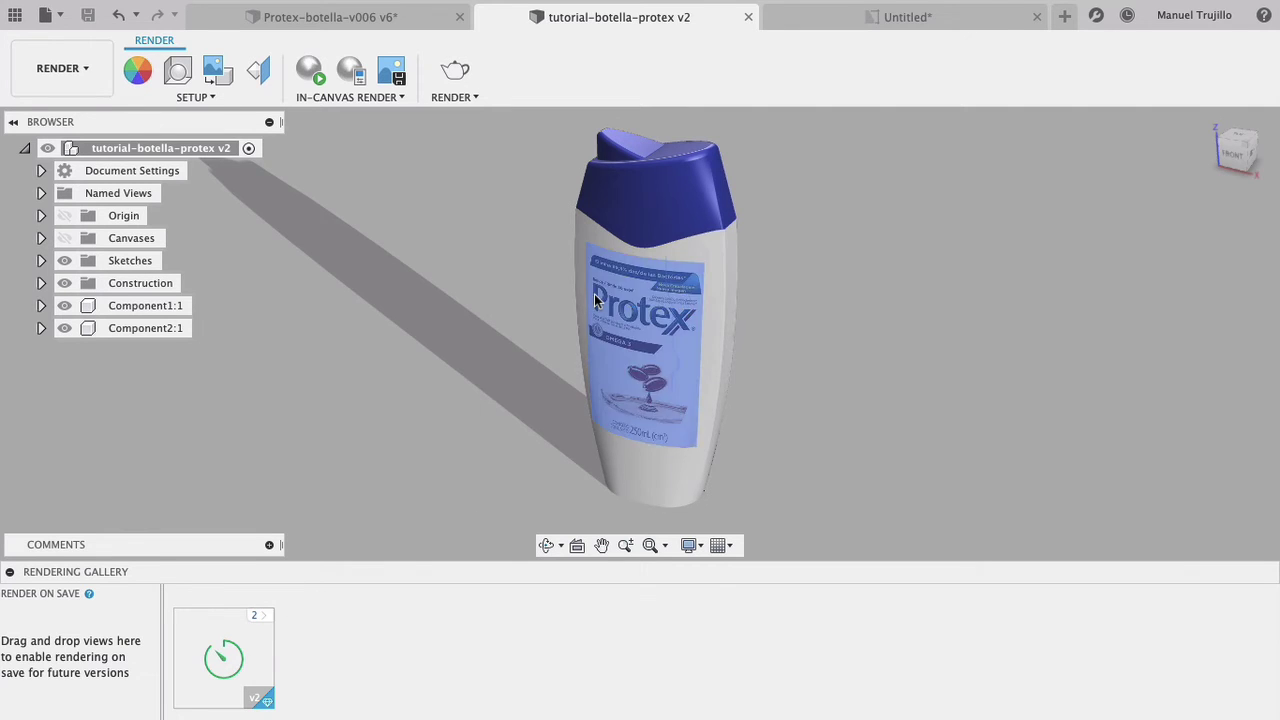
Step: Glance at the drawing sheet, return to the bottle model, and open the finished gallery render
{"action": "left_click", "coordinate": [939, 13]}
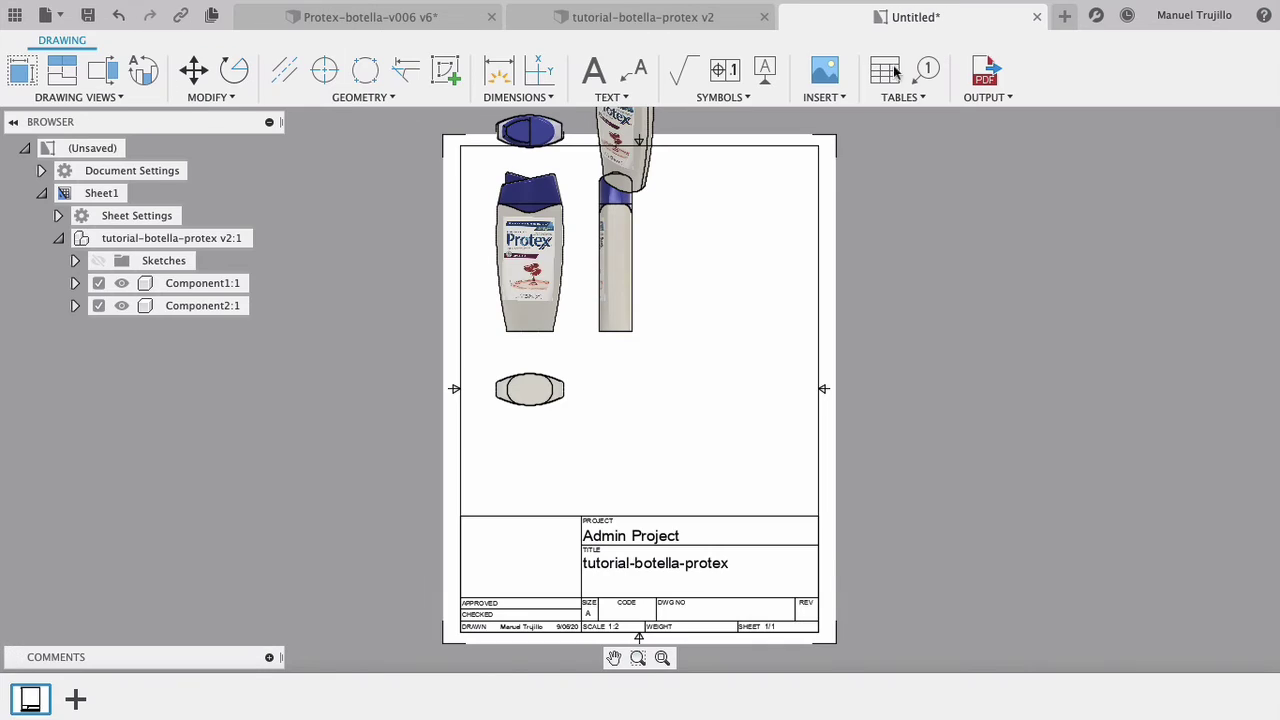
{"action": "key", "text": "ctrl+shift+Tab"}
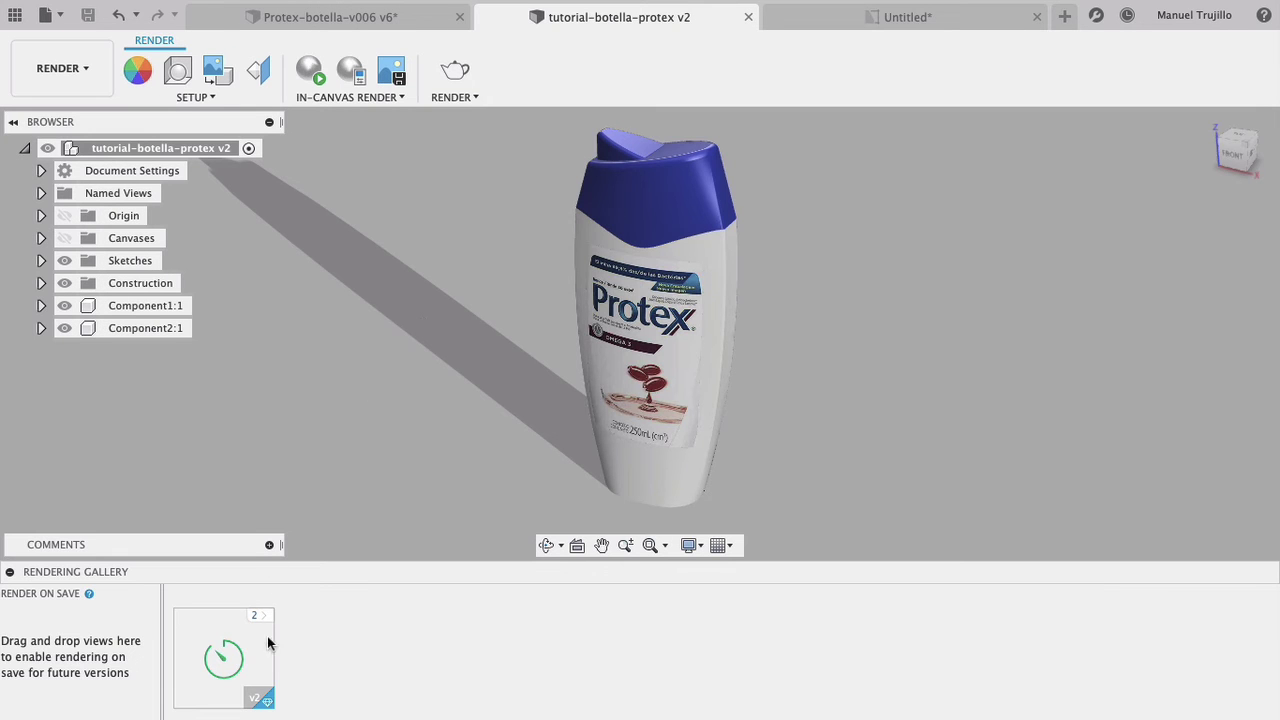
{"action": "left_click", "coordinate": [250, 665]}
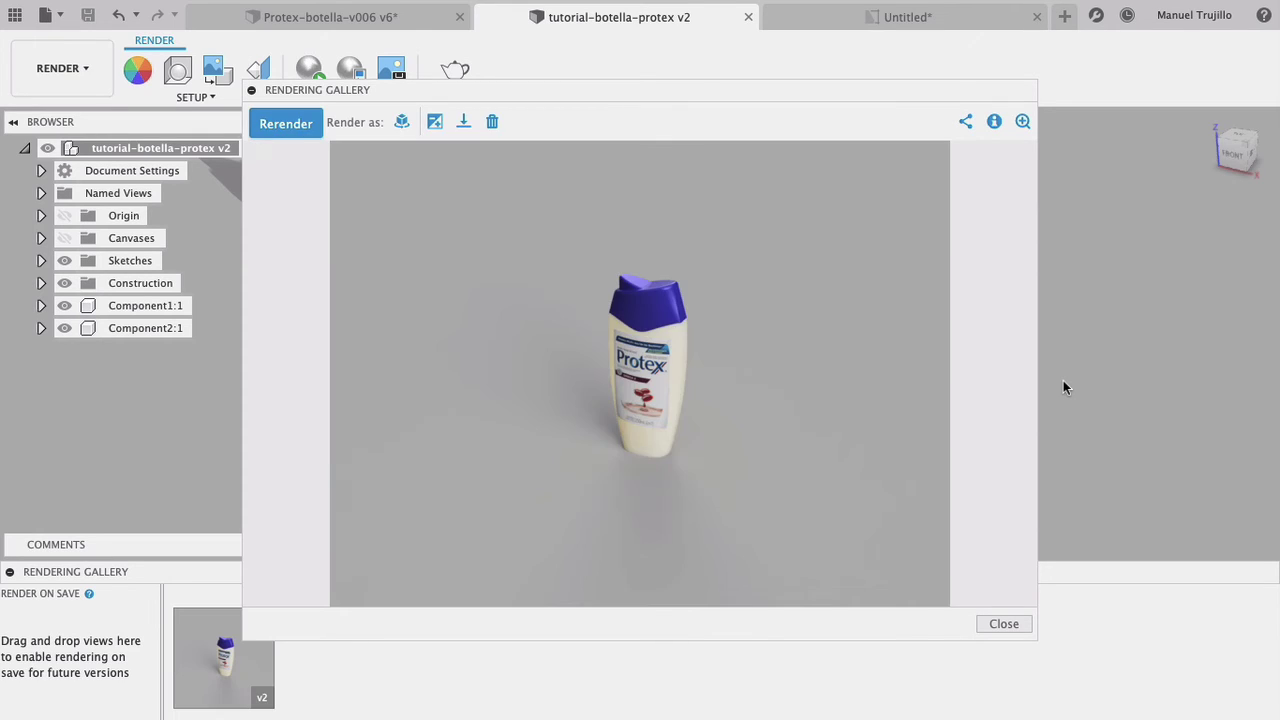
Step: Reopen the latest render full-size, check its image download formats, and close it
{"action": "left_click", "coordinate": [1000, 623]}
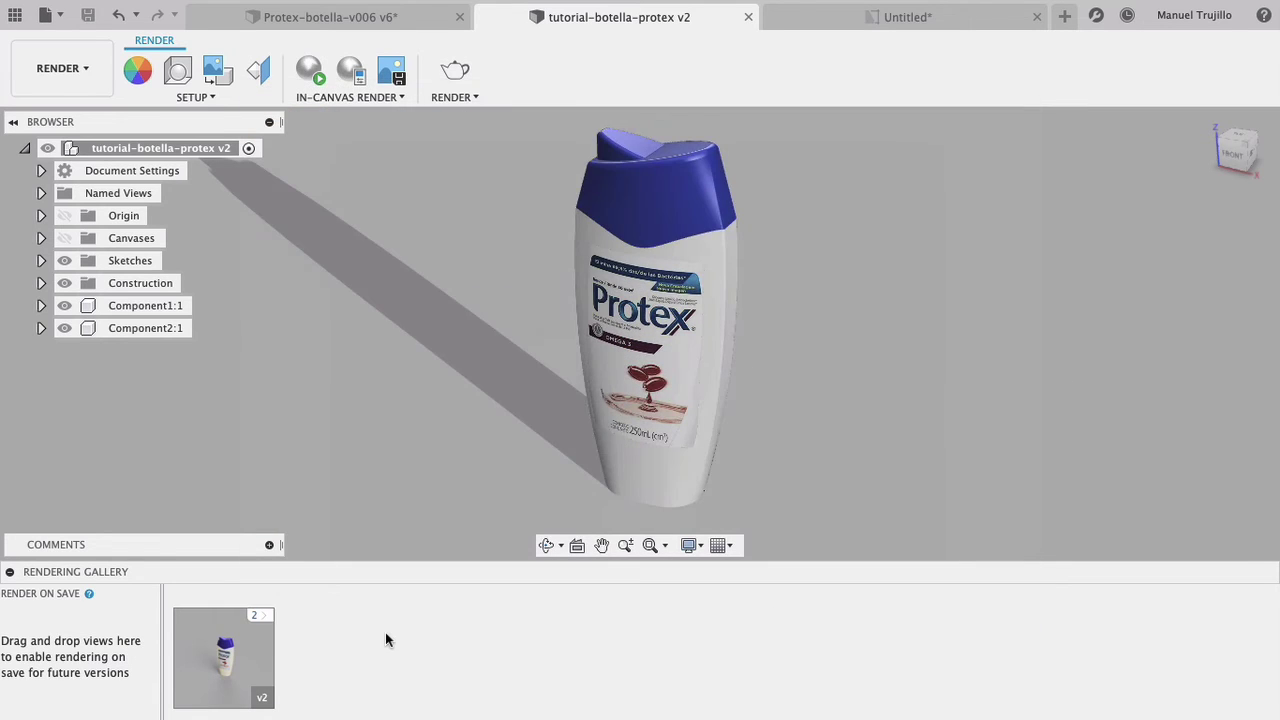
{"action": "mouse_move", "coordinate": [223, 657]}
{"action": "left_click", "coordinate": [245, 647]}
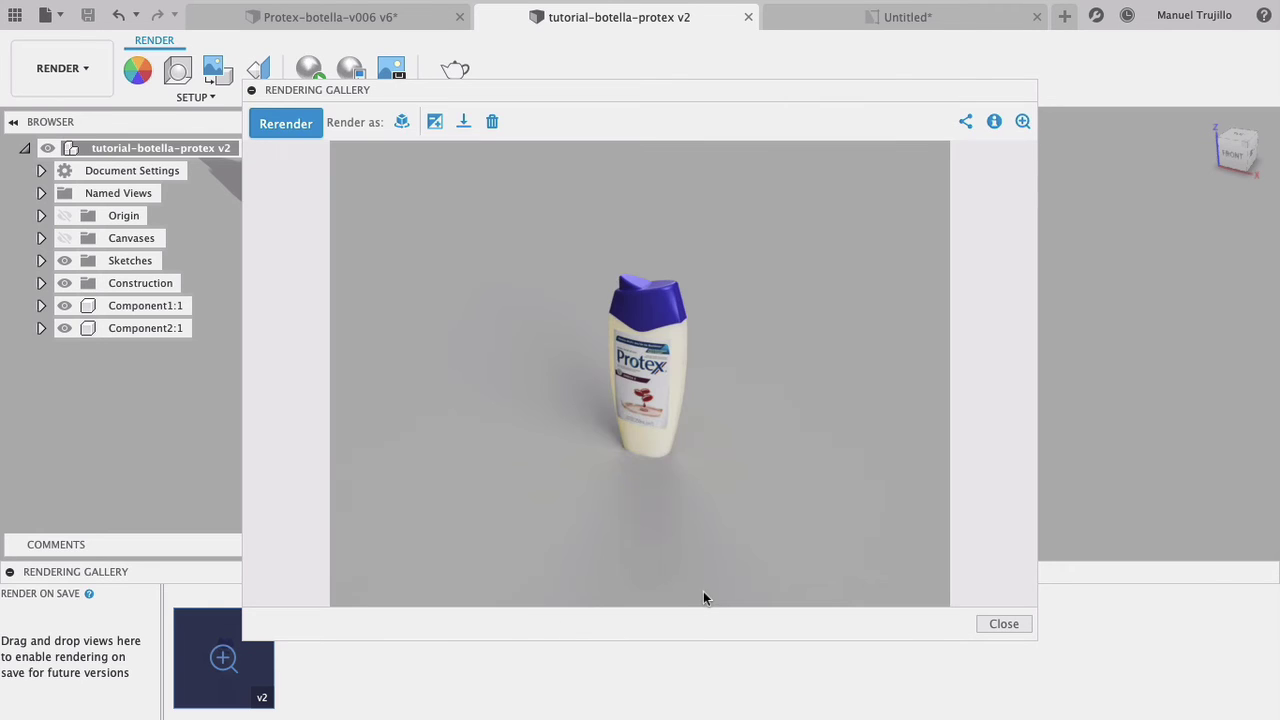
{"action": "left_click", "coordinate": [464, 122]}
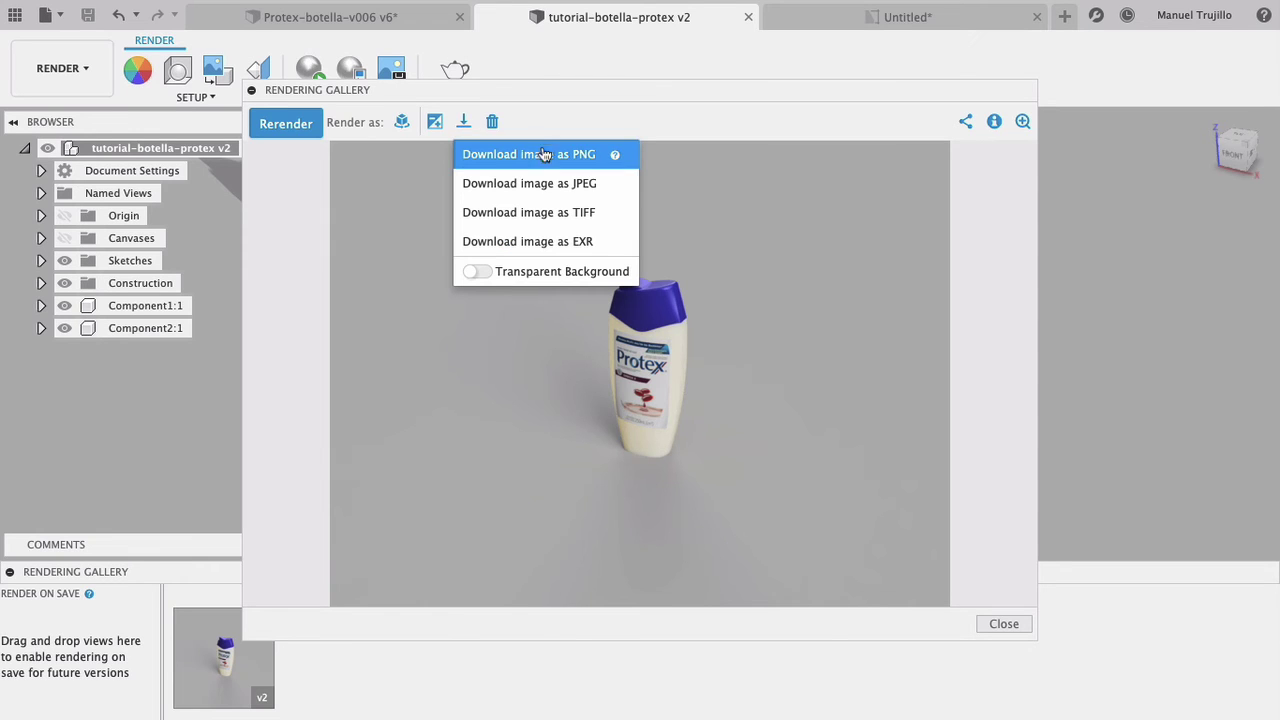
{"action": "left_click", "coordinate": [1004, 623]}
{"action": "mouse_move", "coordinate": [223, 655]}
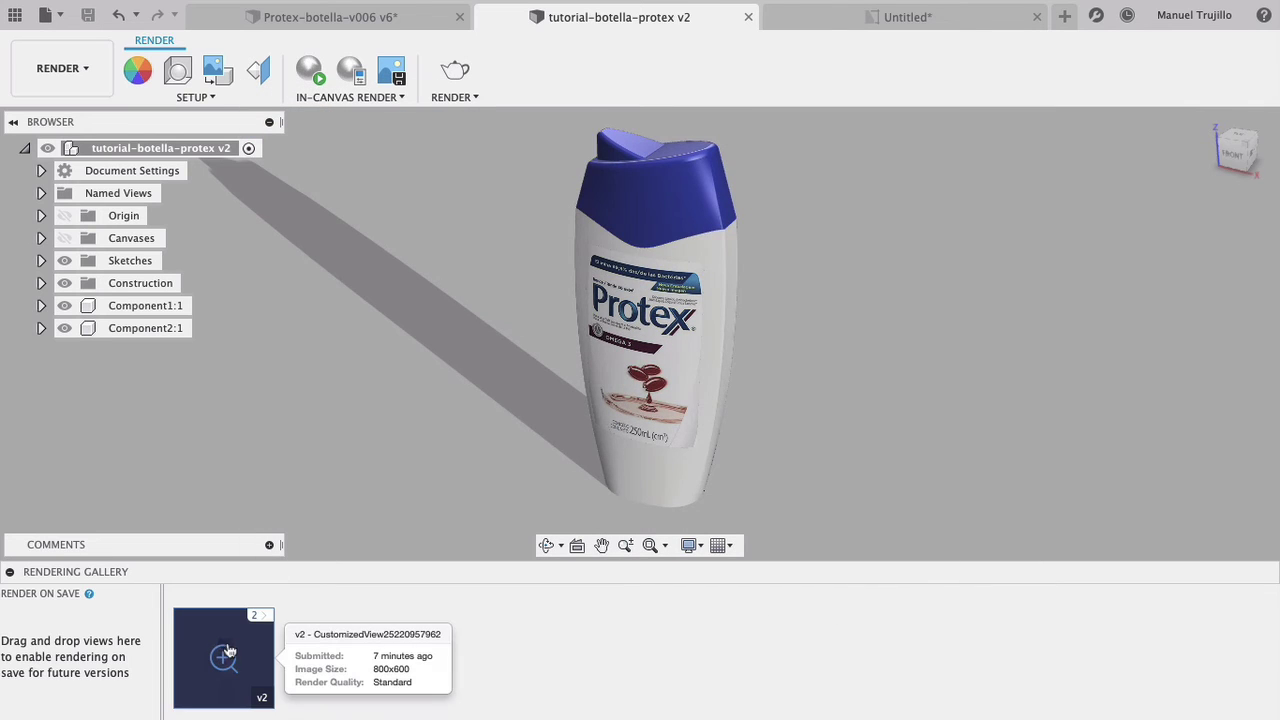
Step: Expand the two-render stack, view the first render full-size, then bring up Render Settings
{"action": "left_click", "coordinate": [253, 616]}
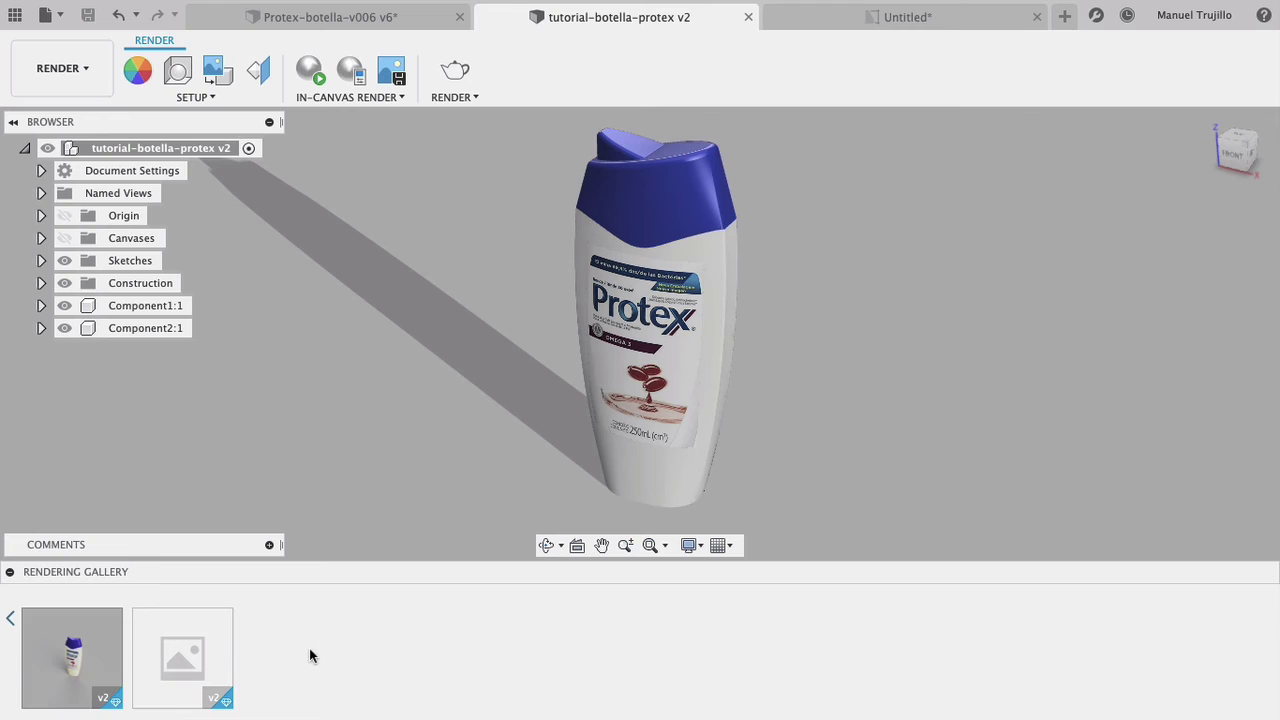
{"action": "left_click", "coordinate": [72, 657]}
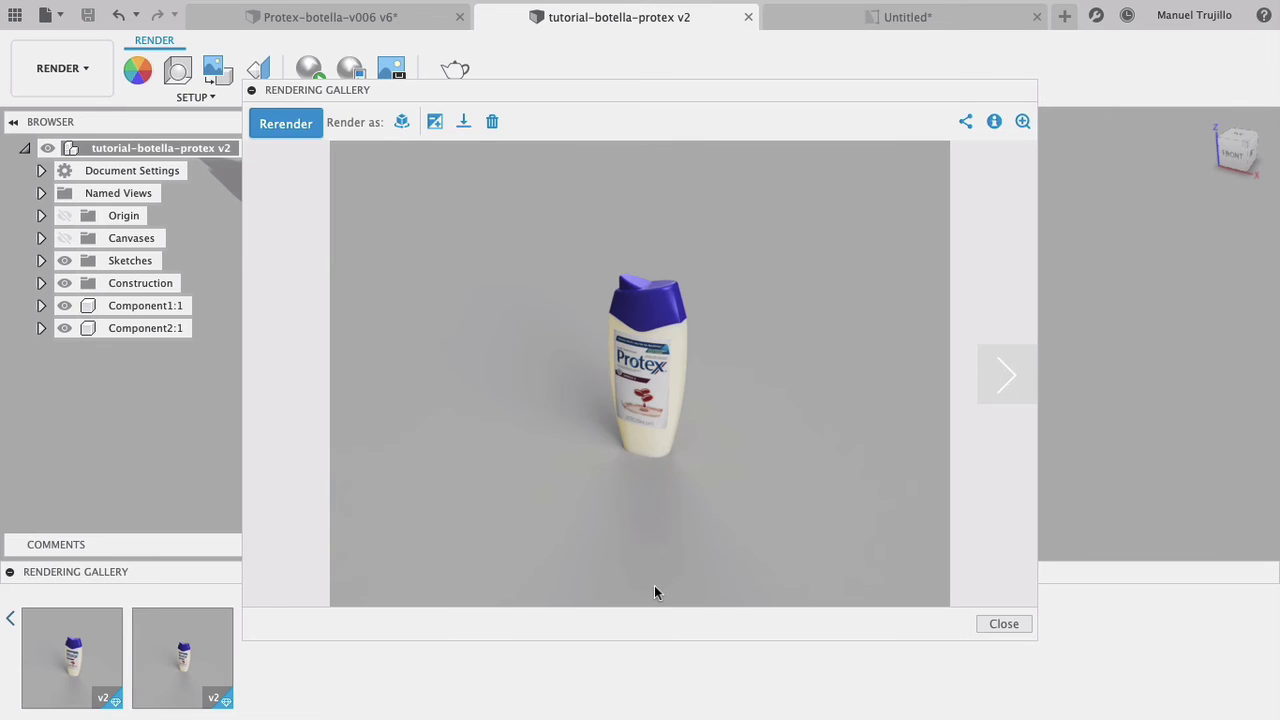
{"action": "left_click", "coordinate": [995, 620]}
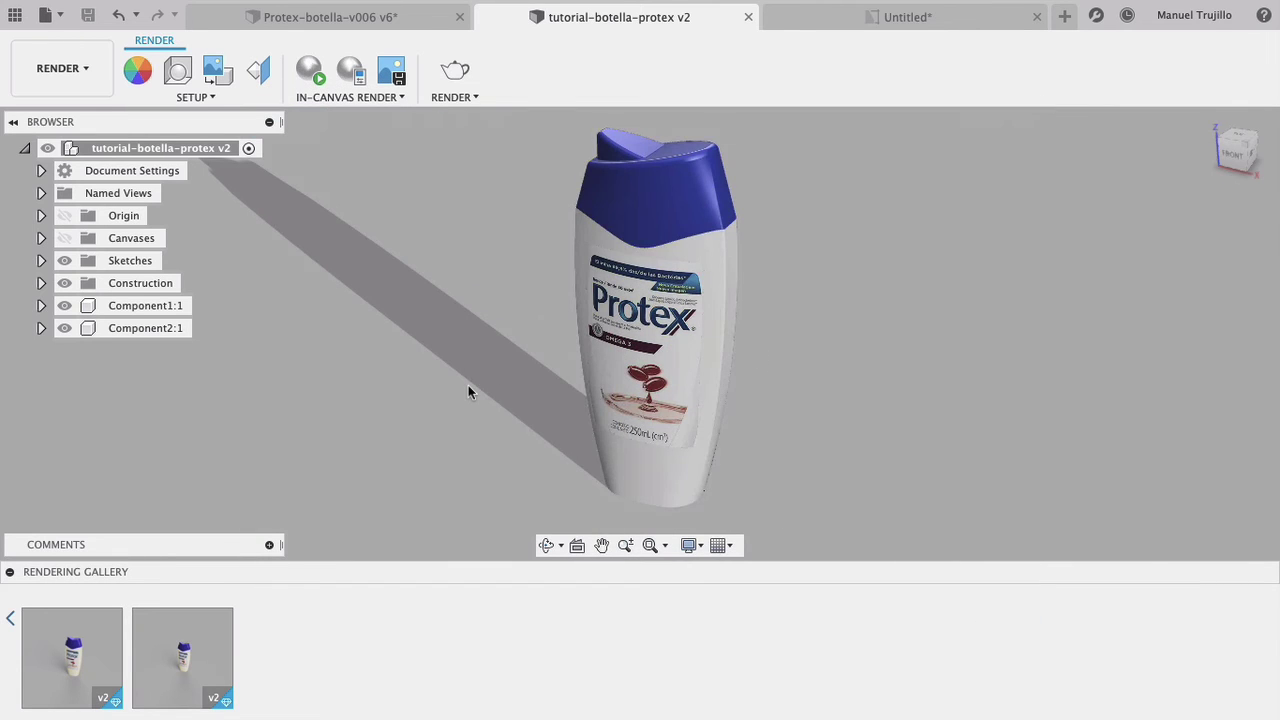
{"action": "left_click", "coordinate": [455, 87]}
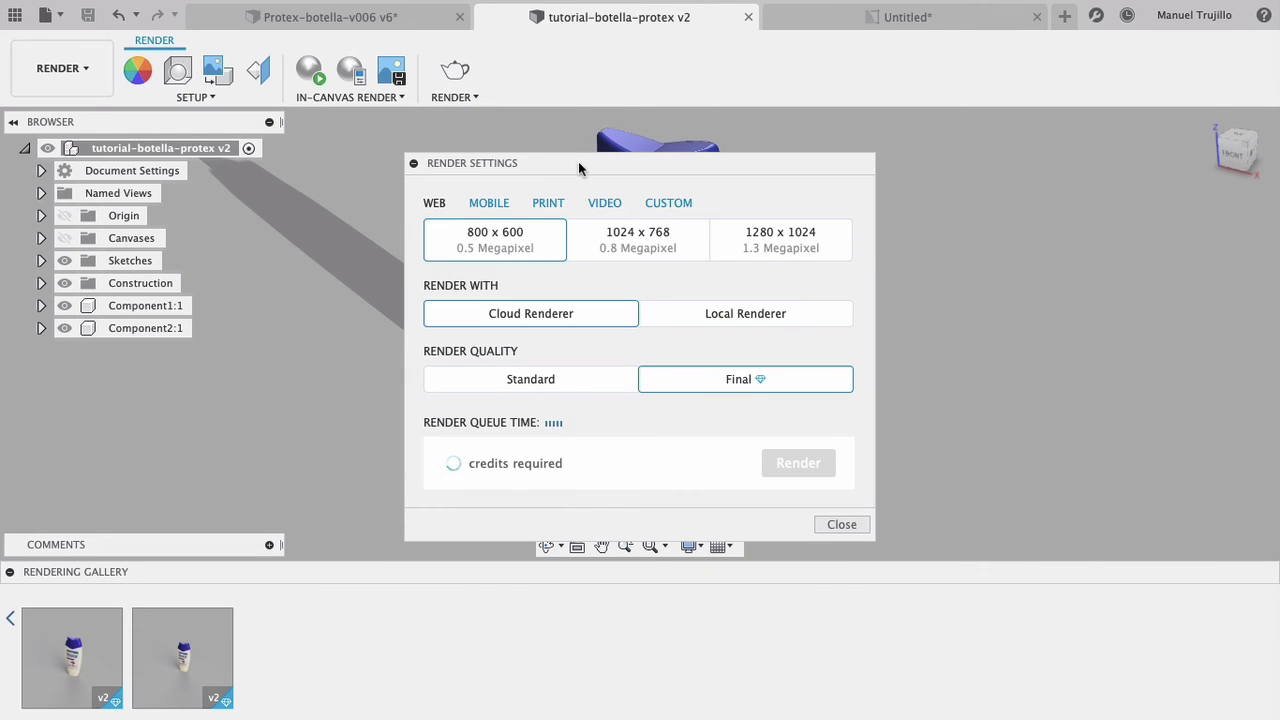
Step: Try a CUSTOM render size of width 600 and height 800, then zoom onto the Protex label
{"action": "left_click_drag", "start_coordinate": [578, 167], "coordinate": [219, 100]}
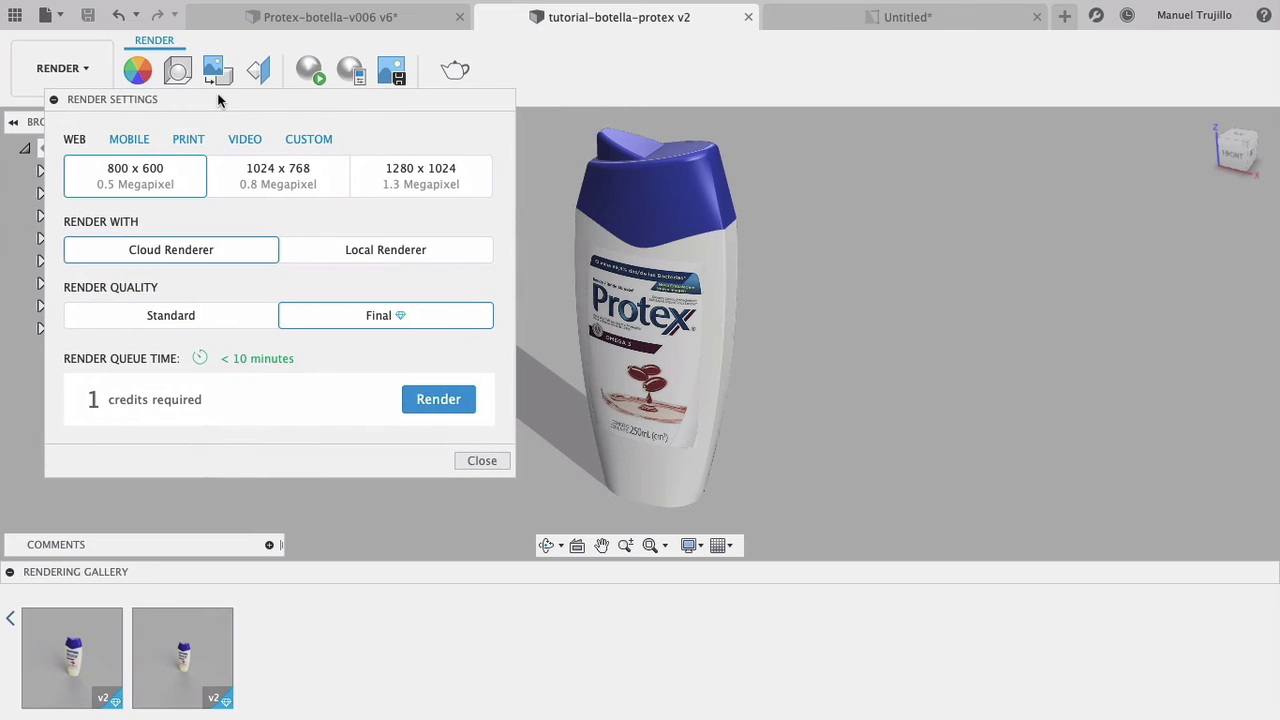
{"action": "left_click", "coordinate": [303, 144]}
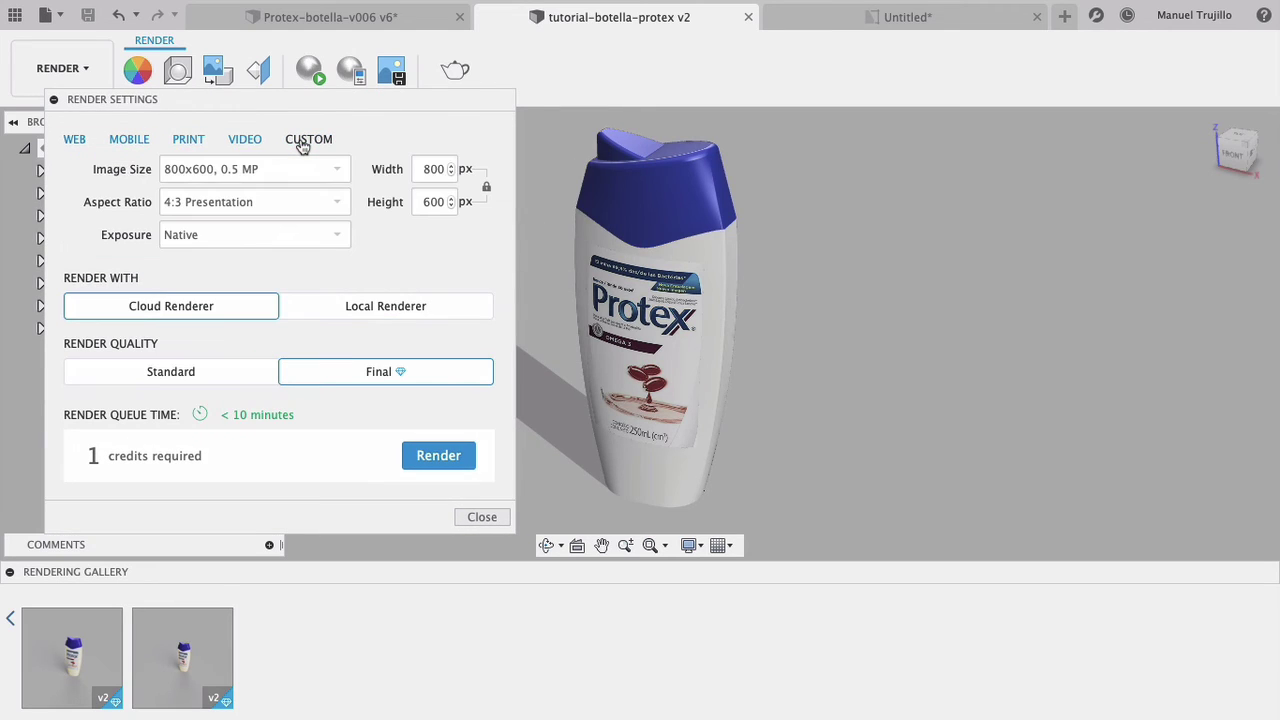
{"action": "left_click", "coordinate": [449, 165]}
{"action": "left_click", "coordinate": [449, 165]}
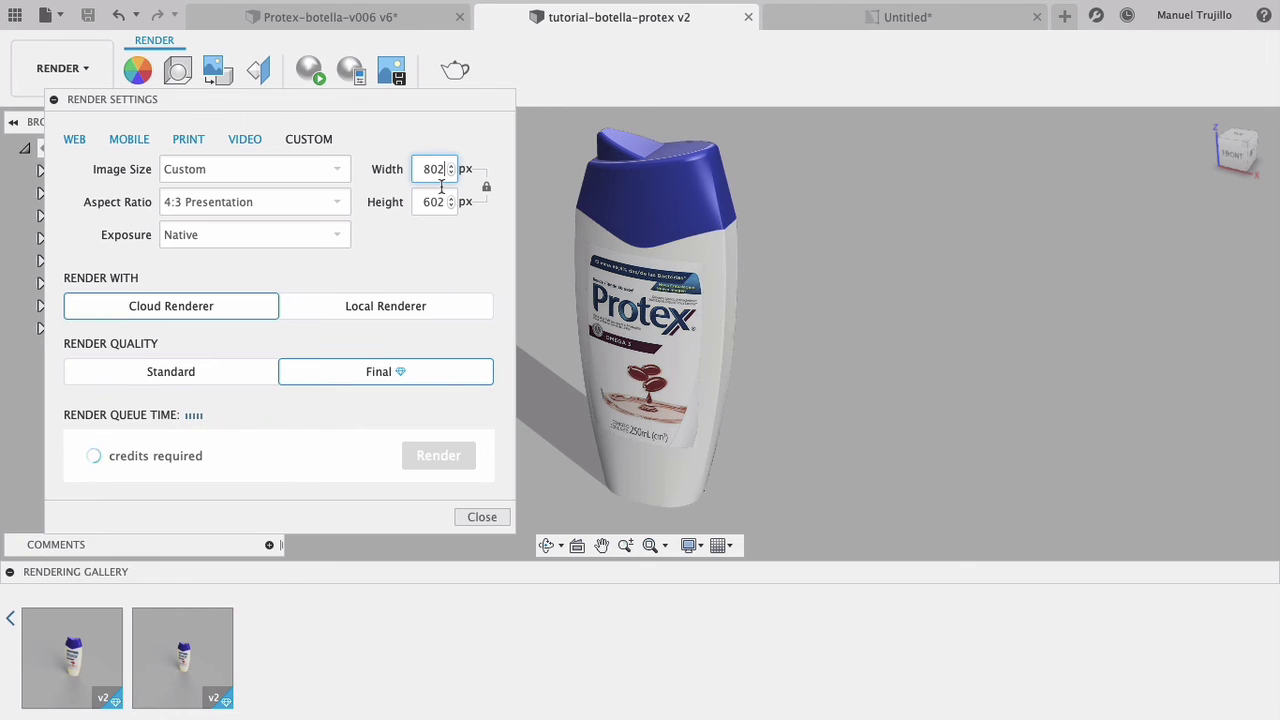
{"action": "key", "text": "BackSpace"}
{"action": "key", "text": "BackSpace"}
{"action": "key", "text": "BackSpace"}
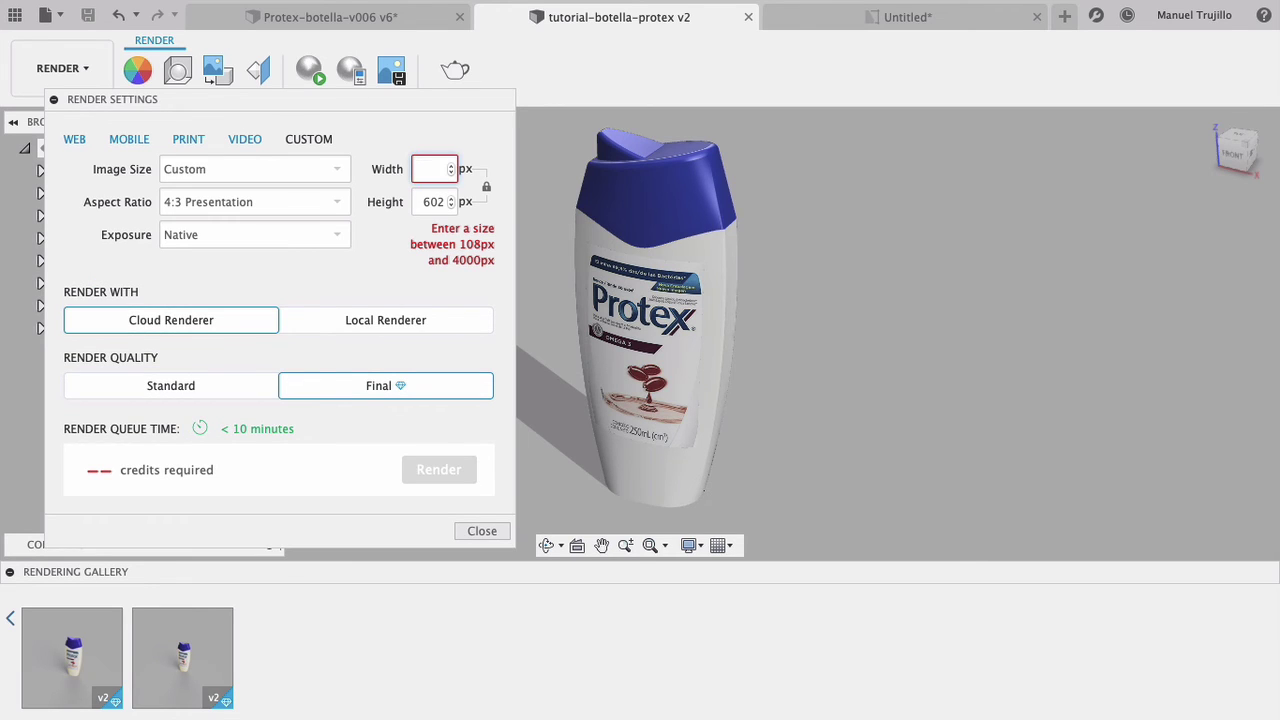
{"action": "type", "text": "600"}
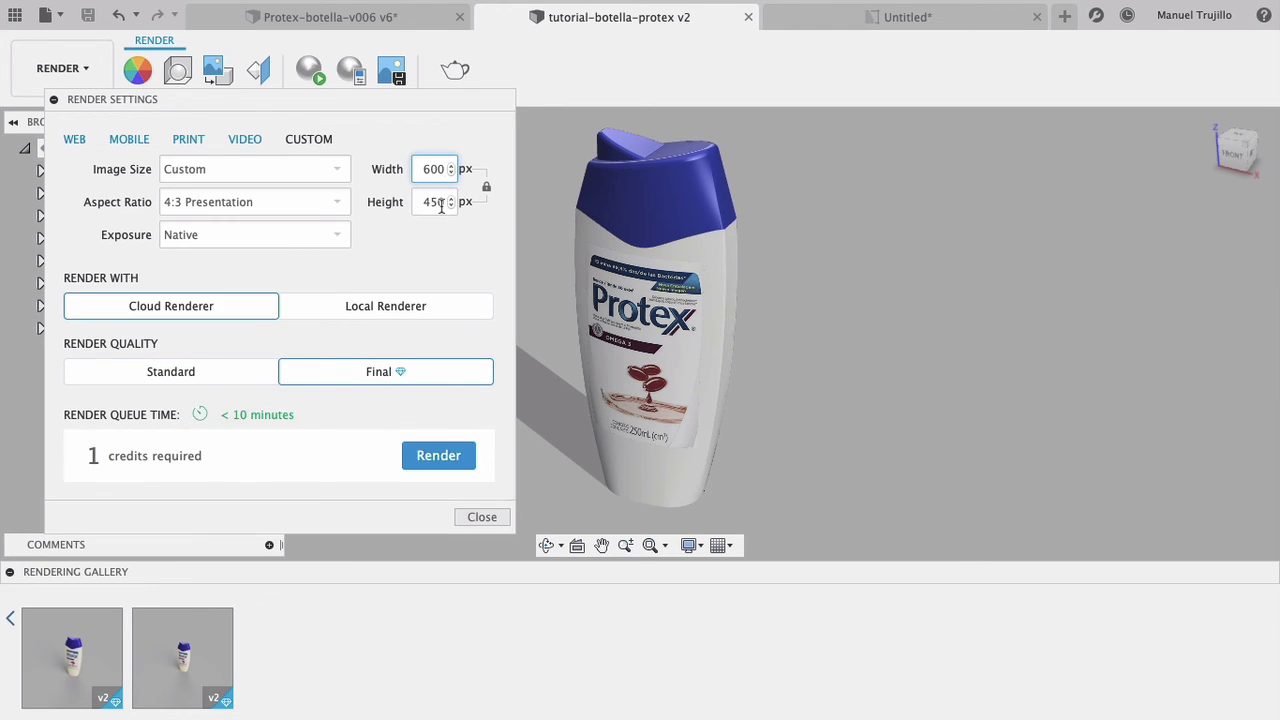
{"action": "double_click", "coordinate": [441, 205]}
{"action": "type", "text": "80"}
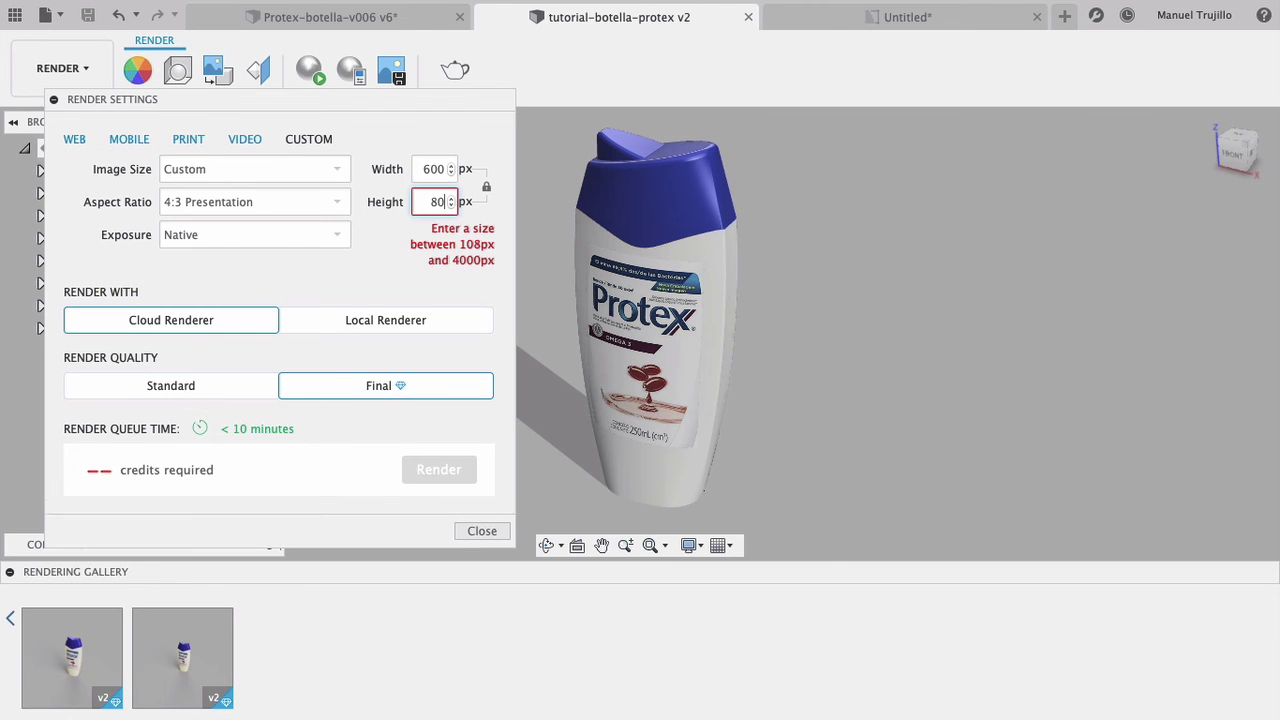
{"action": "type", "text": "0"}
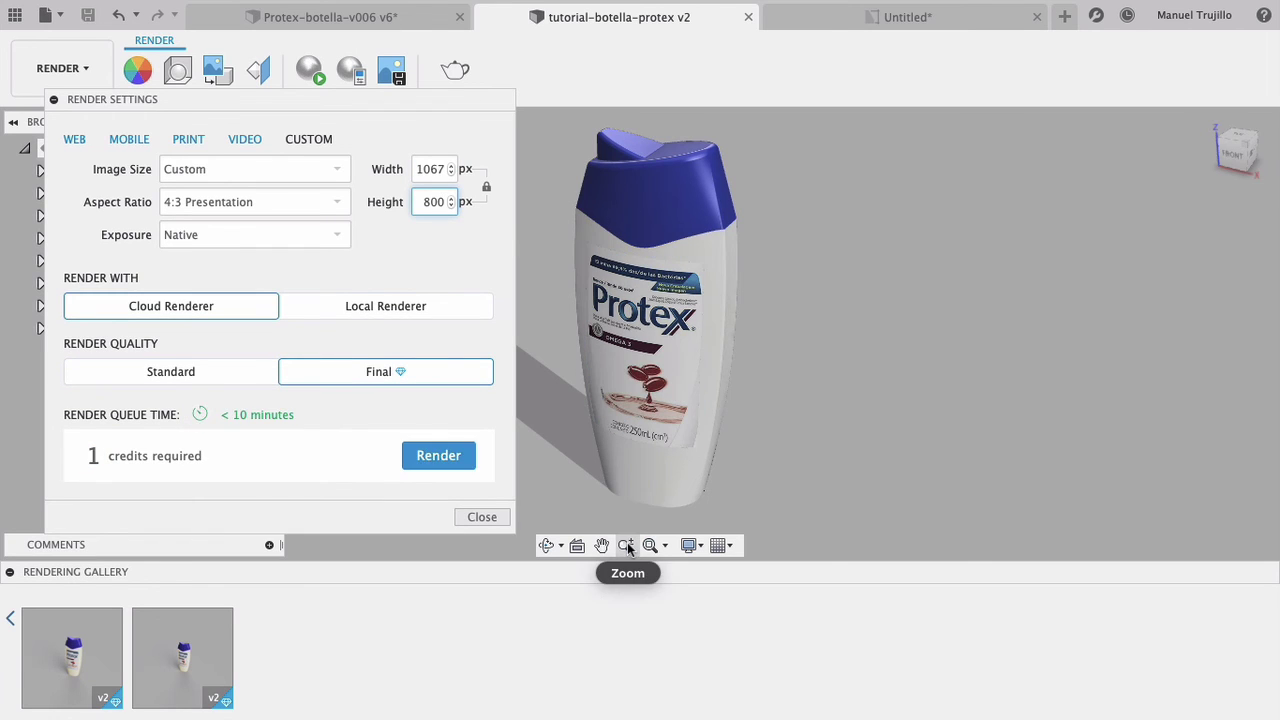
{"action": "left_click", "coordinate": [625, 545]}
{"action": "left_click_drag", "start_coordinate": [686, 435], "coordinate": [695, 481]}
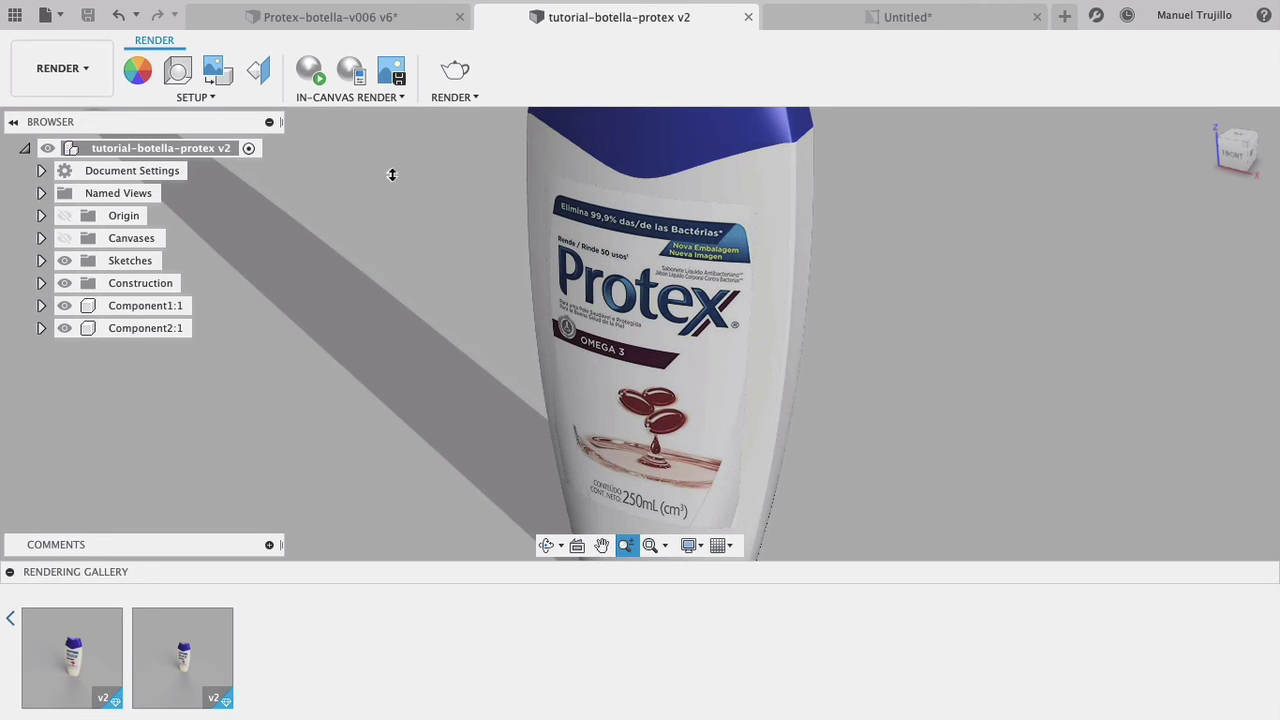
Step: Set a CUSTOM size with width 600 and height 800 (giving 1067 × 800) and choose Local Renderer
{"action": "left_click", "coordinate": [455, 70]}
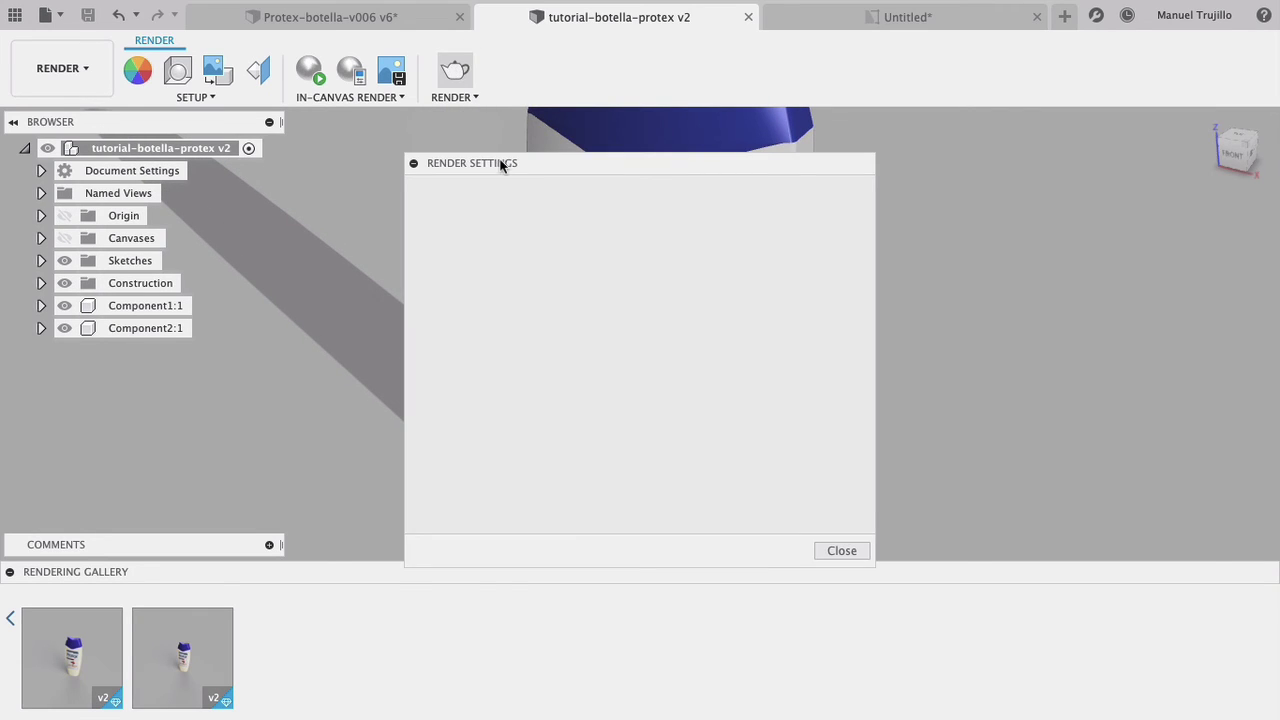
{"action": "left_click", "coordinate": [672, 204]}
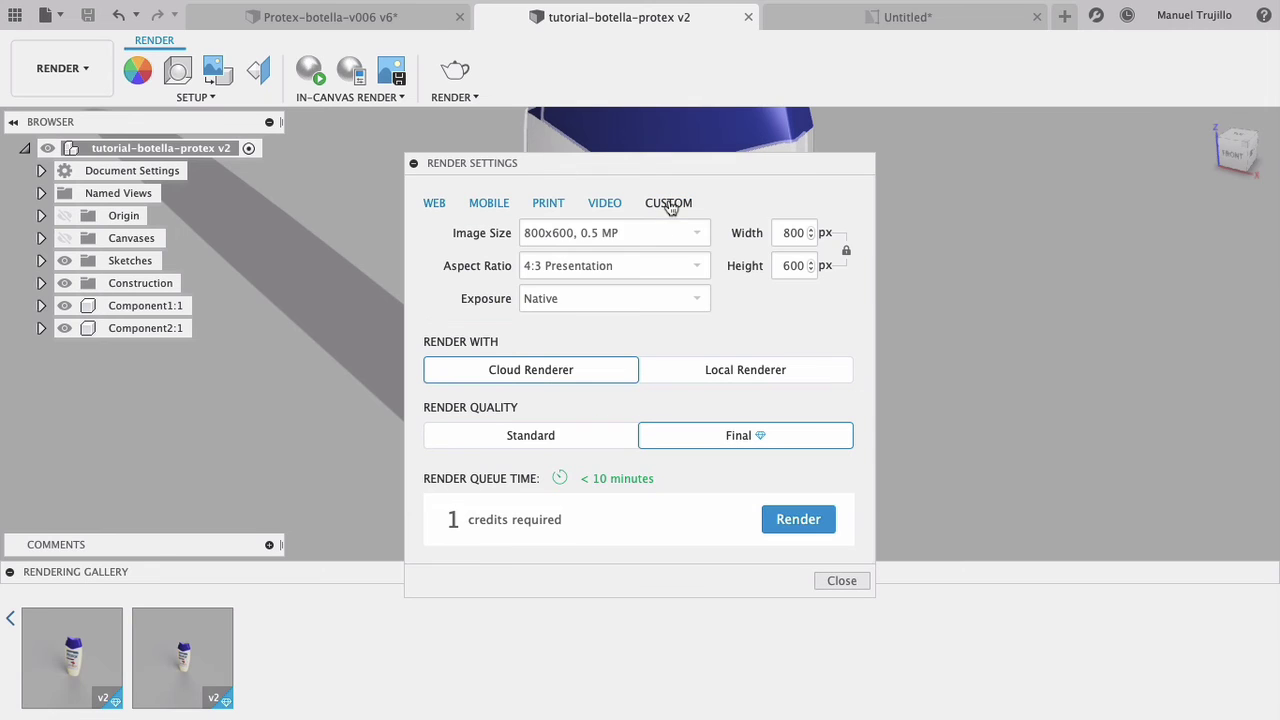
{"action": "left_click", "coordinate": [794, 232]}
{"action": "left_click_drag", "start_coordinate": [781, 233], "coordinate": [835, 233]}
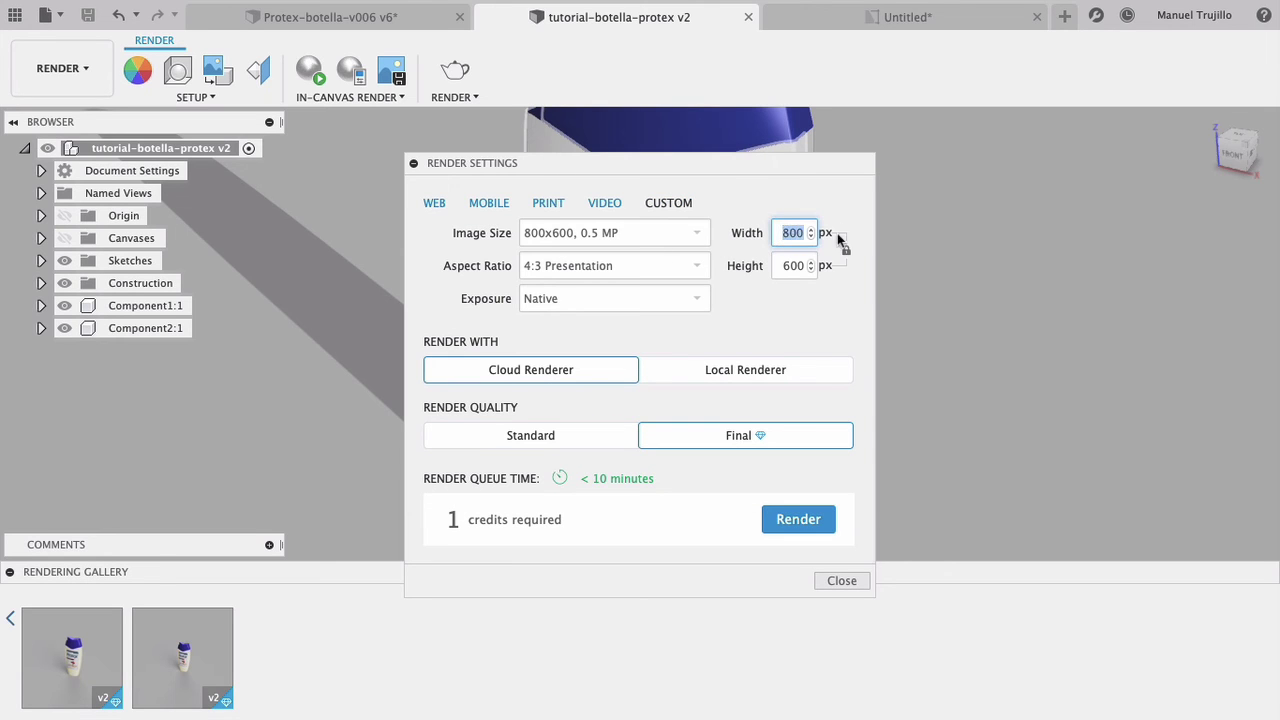
{"action": "type", "text": "600"}
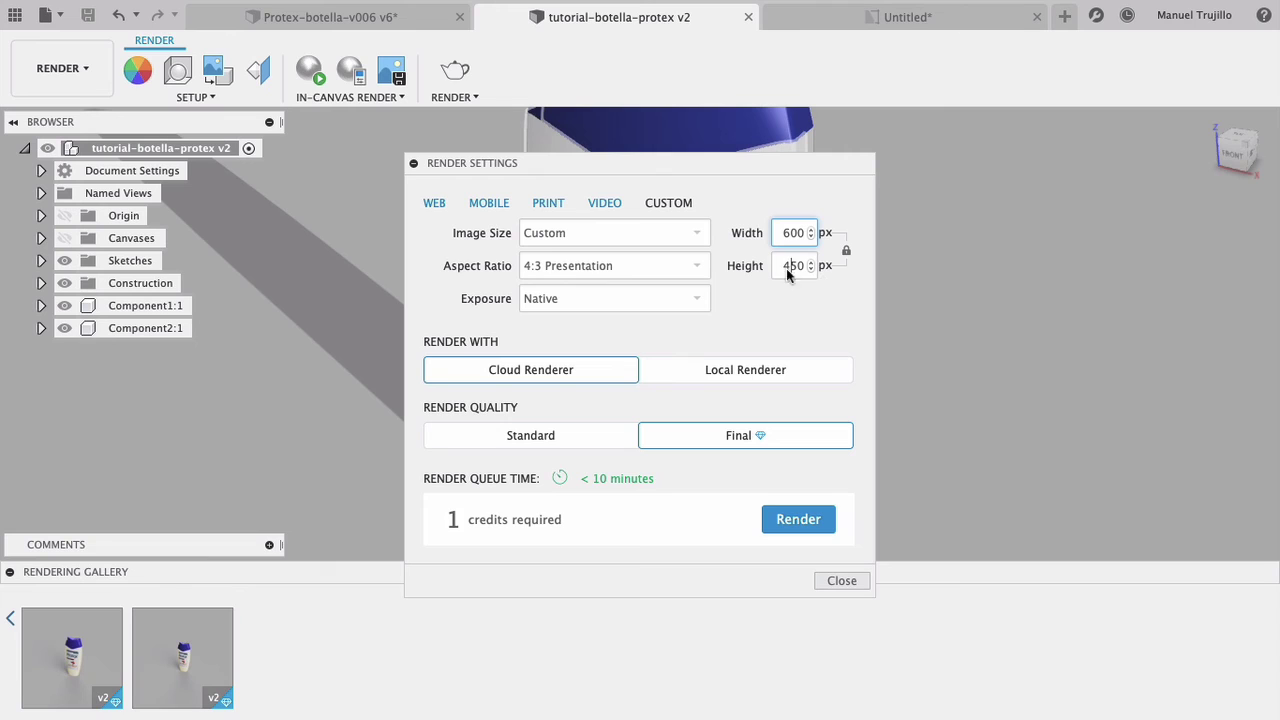
{"action": "left_click_drag", "start_coordinate": [789, 266], "coordinate": [823, 329]}
{"action": "key", "text": "BackSpace"}
{"action": "key", "text": "BackSpace"}
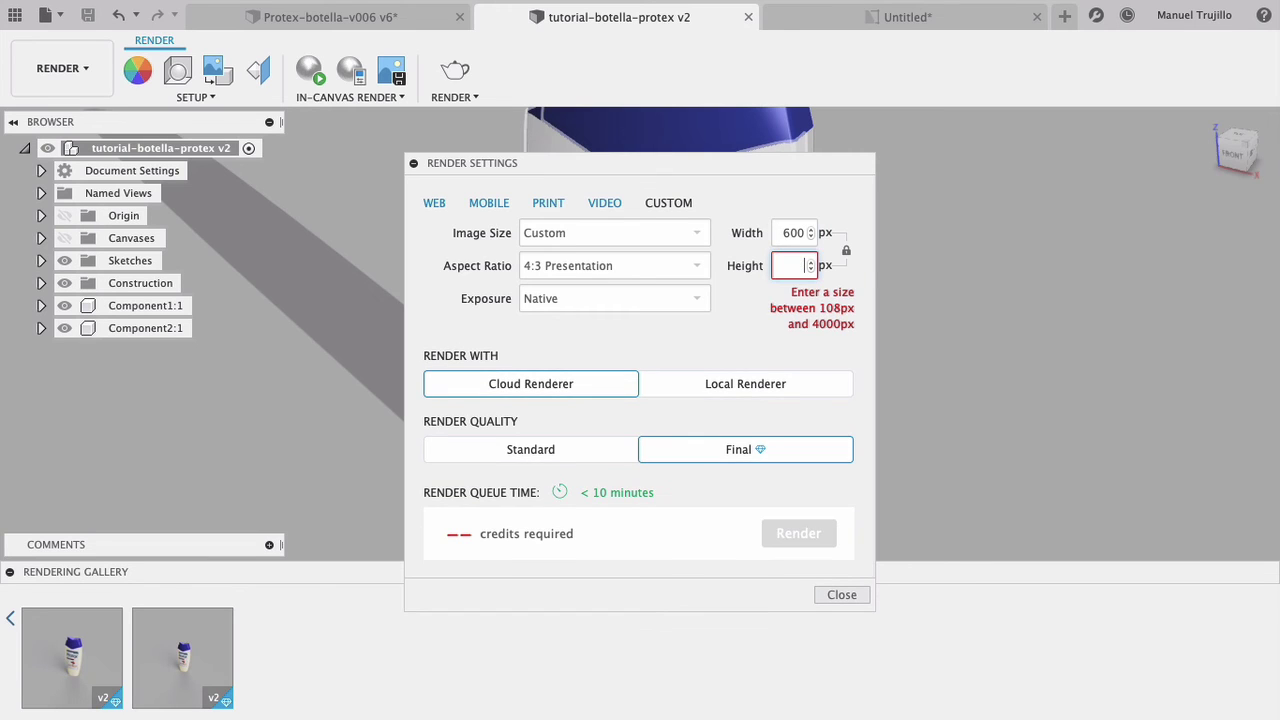
{"action": "type", "text": "800"}
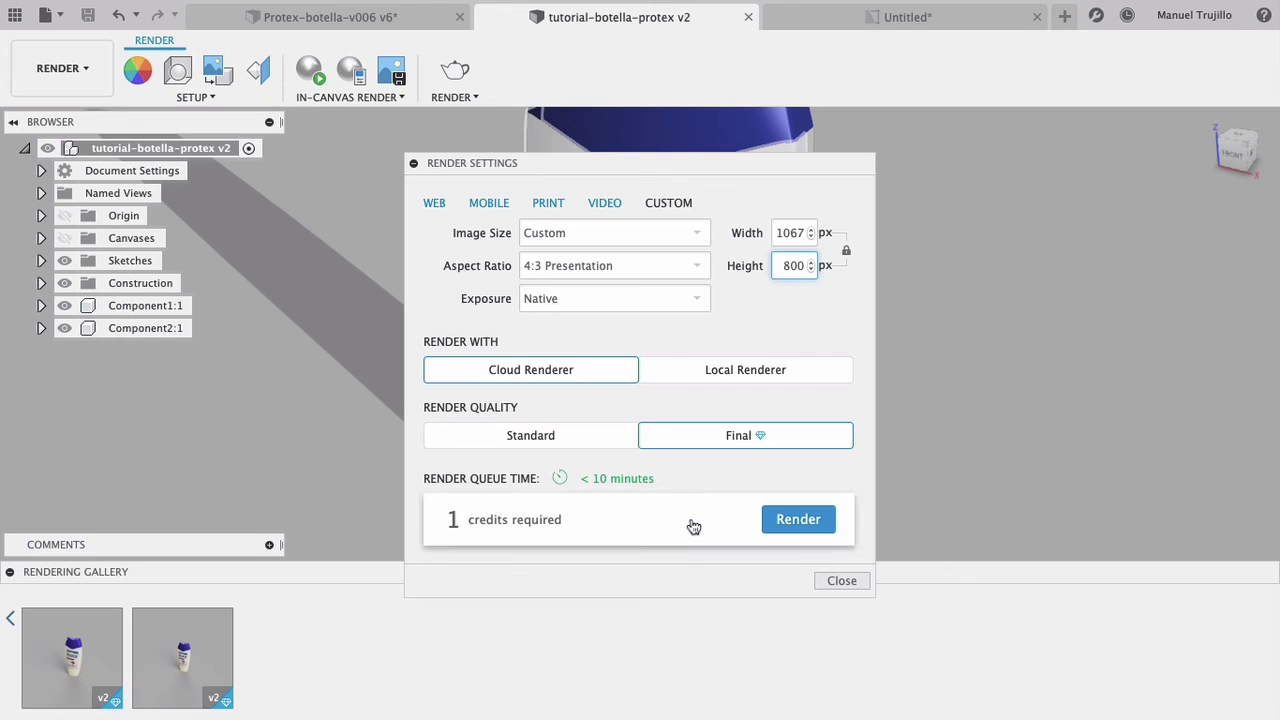
{"action": "left_click", "coordinate": [739, 371]}
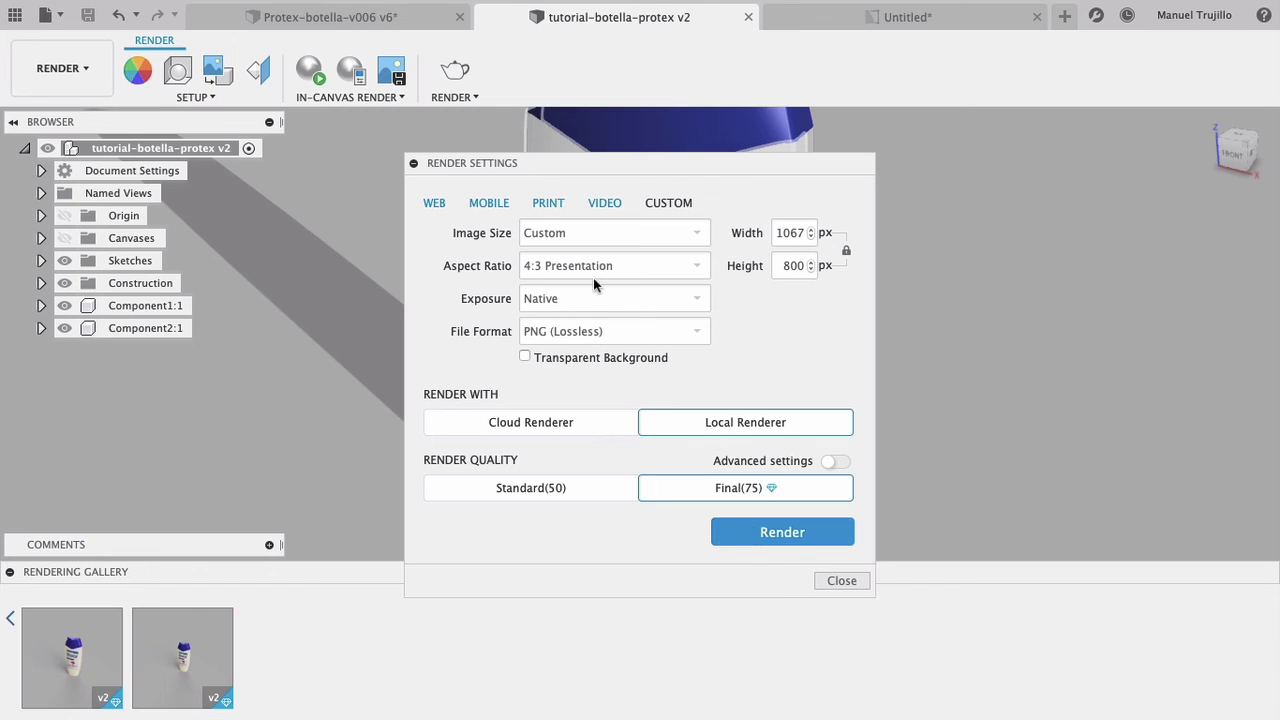
Step: Switch output to JPEG (High Quality), unlock the aspect ratio, and set width to 600
{"action": "left_click", "coordinate": [606, 331]}
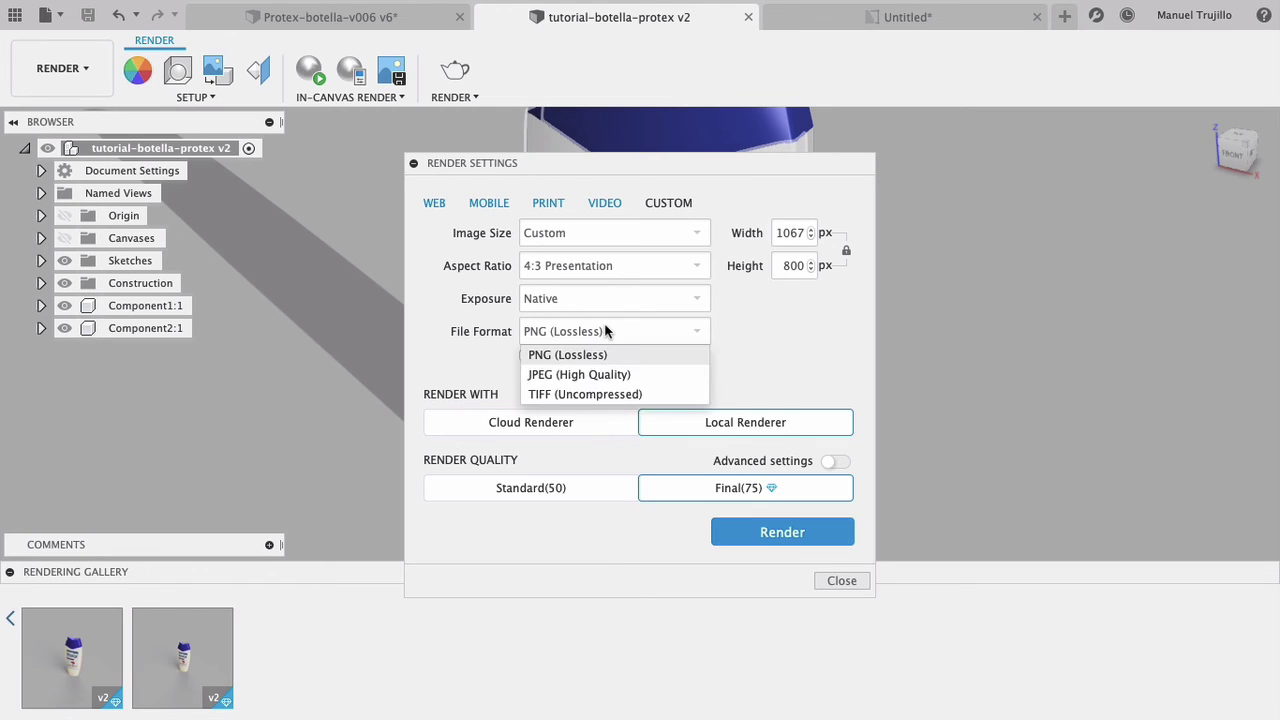
{"action": "left_click", "coordinate": [606, 376]}
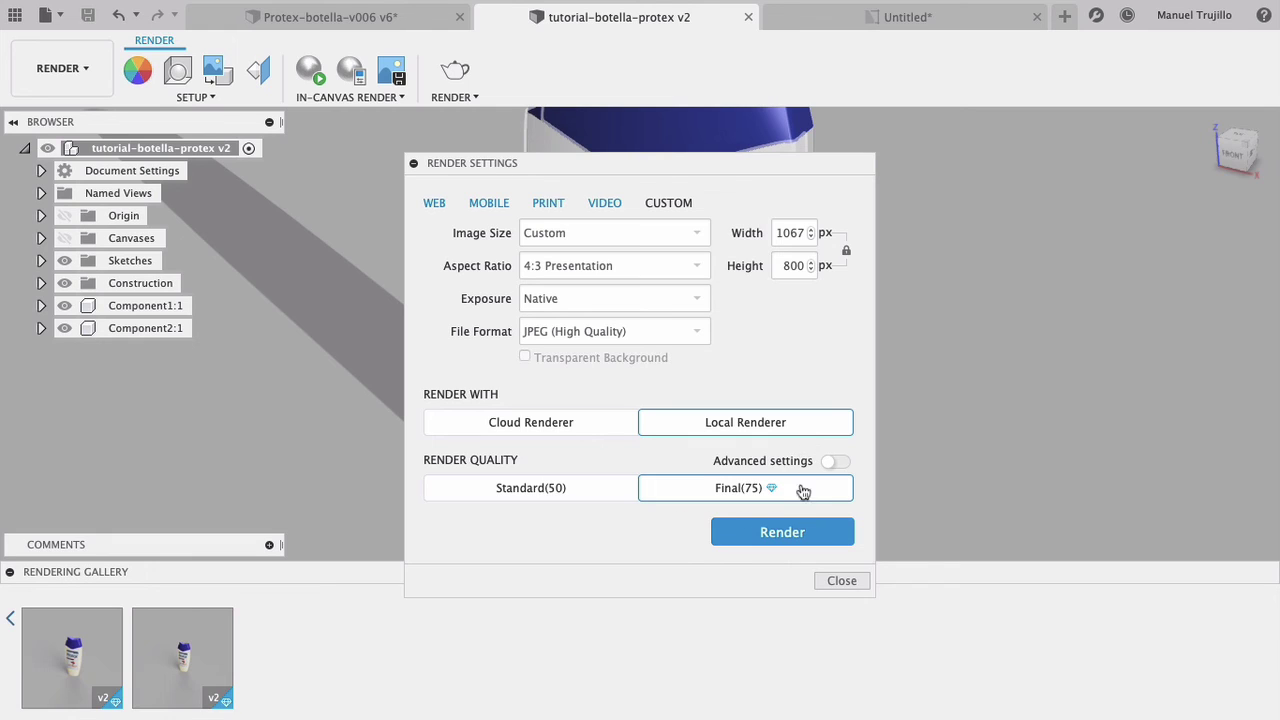
{"action": "left_click_drag", "start_coordinate": [776, 233], "coordinate": [807, 240]}
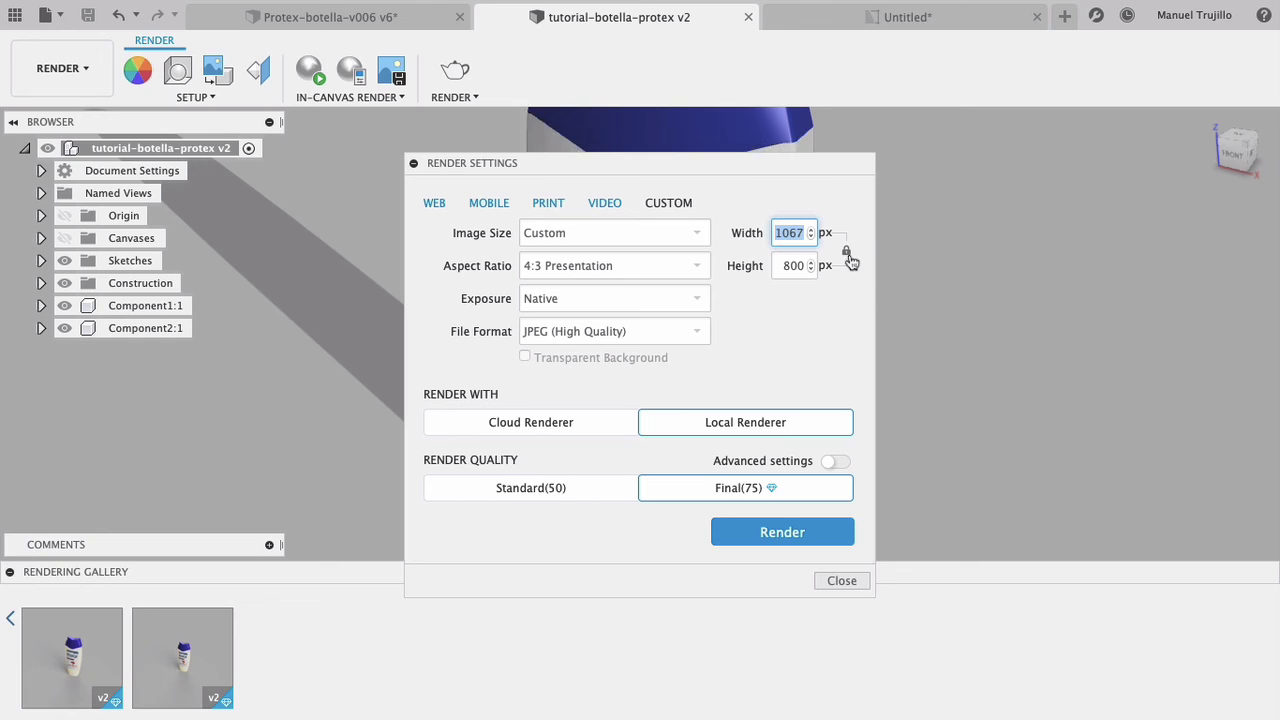
{"action": "left_click", "coordinate": [846, 251]}
{"action": "left_click_drag", "start_coordinate": [780, 233], "coordinate": [823, 233]}
{"action": "type", "text": "600"}
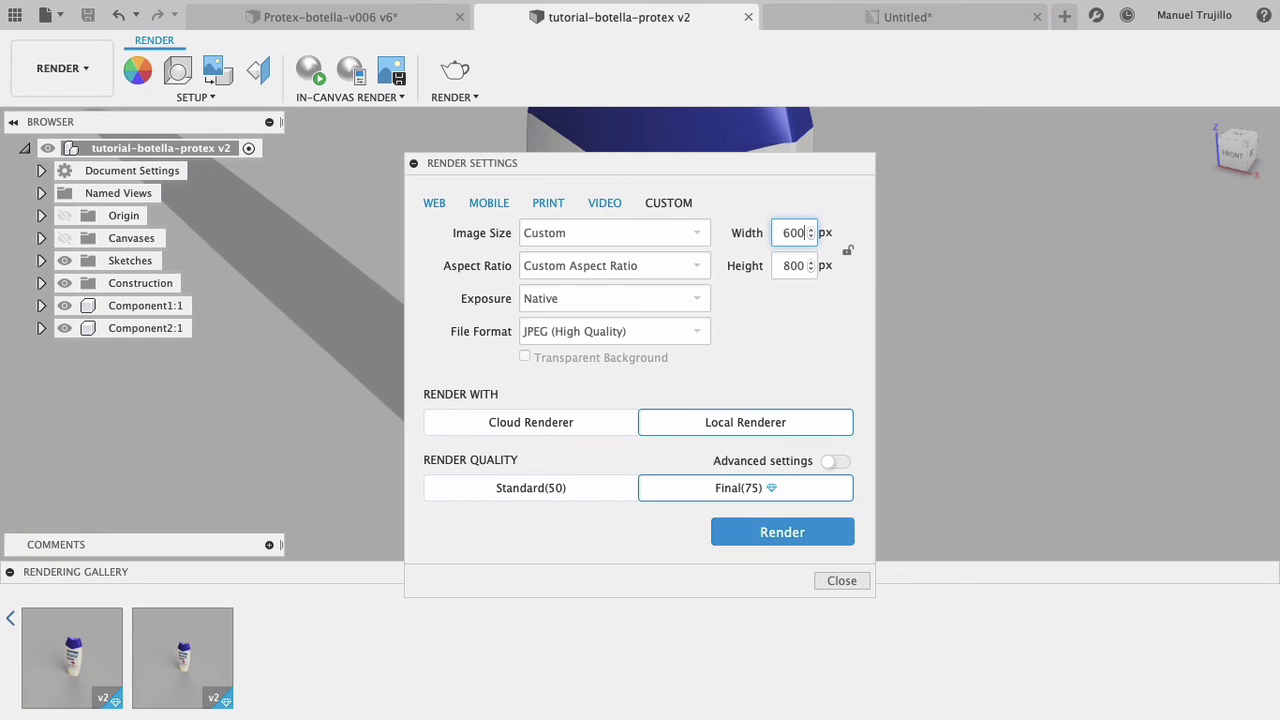
{"action": "left_click", "coordinate": [776, 261]}
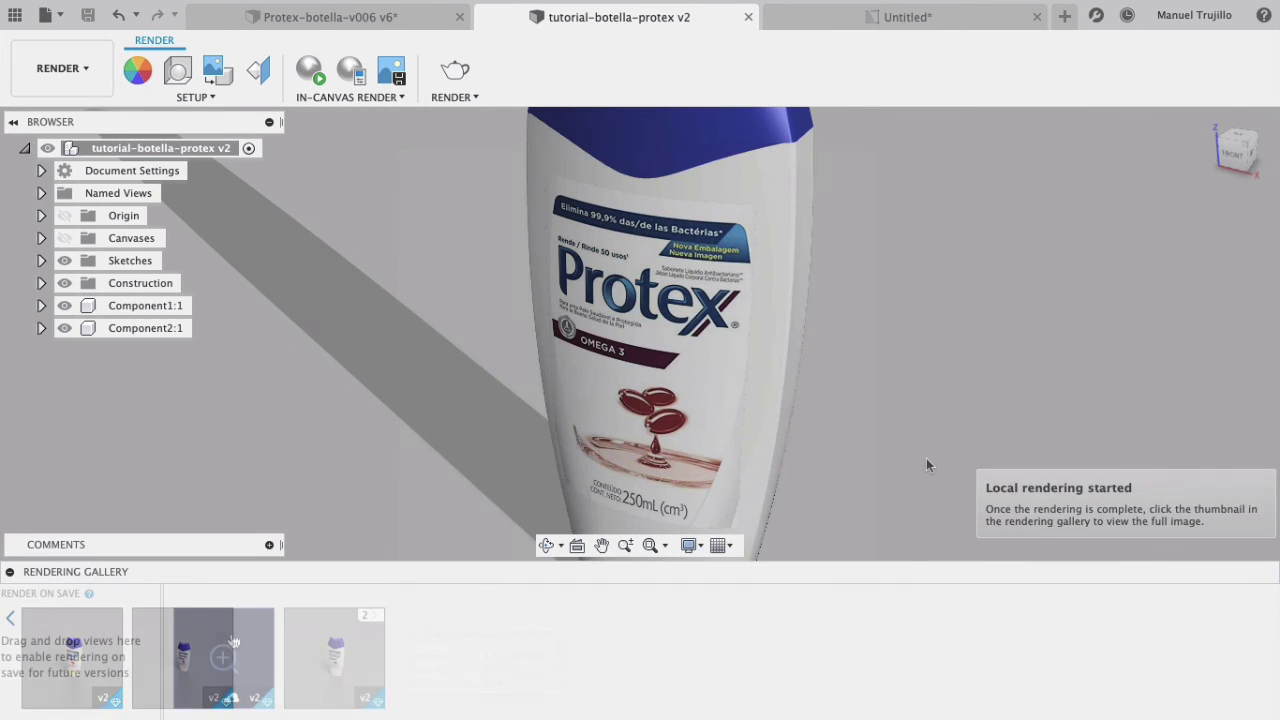
Step: View the new local bottle render full-size from the gallery, then close it
{"action": "left_click", "coordinate": [235, 644]}
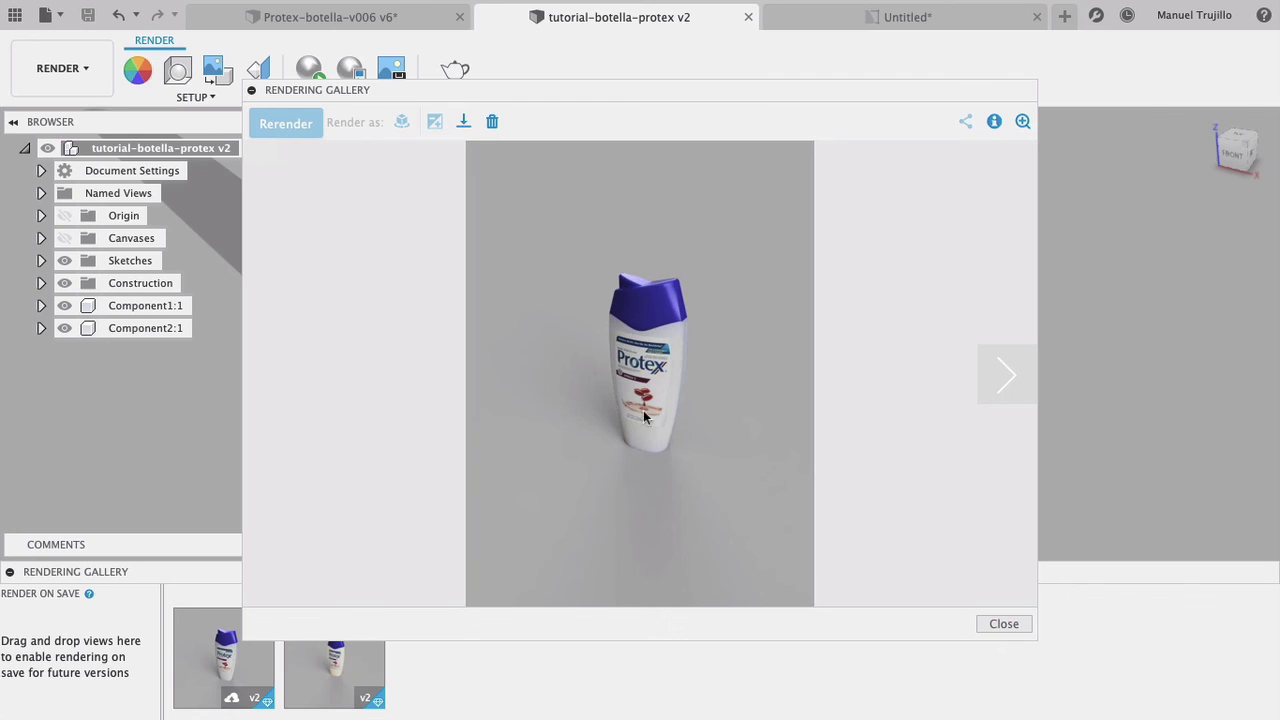
{"action": "left_click", "coordinate": [1004, 625]}
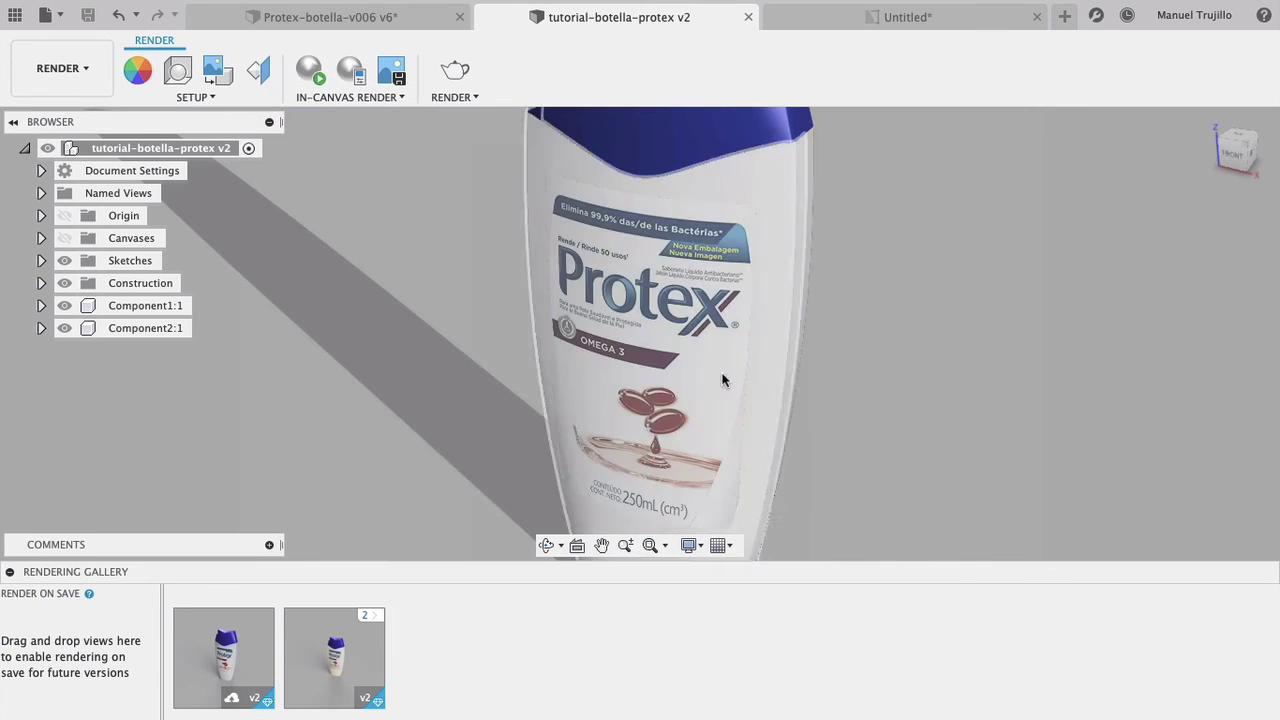